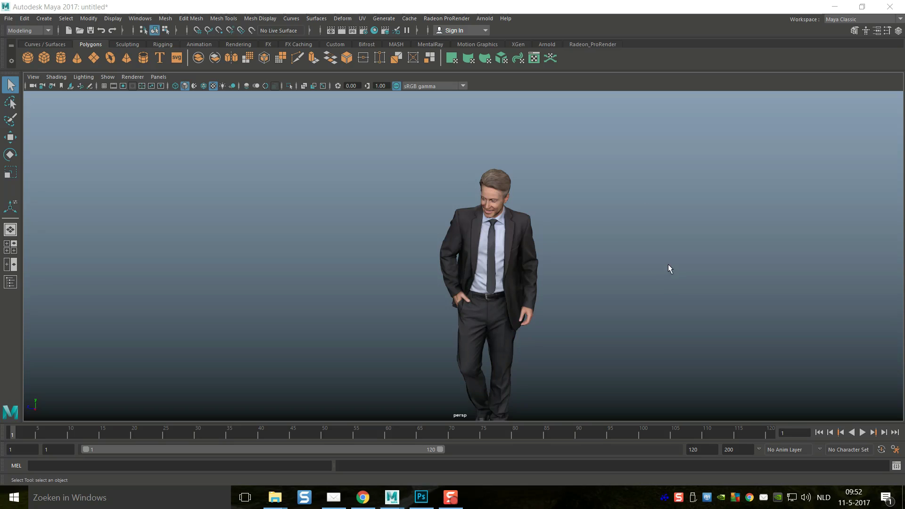
Orbit around the suited man and create pPlane1 from the Polygons shelf
scroll(664, 260, down, 2)
mouse_move(649, 264)
alt+mouse_down()
mouse_move(685, 253)
mouse_move(664, 257)
mouse_move(660, 245)
mouse_move(668, 256)
mouse_move(652, 267)
alt+mouse_up()
scroll(627, 265, up, 2)
scroll(666, 228, up, 1)
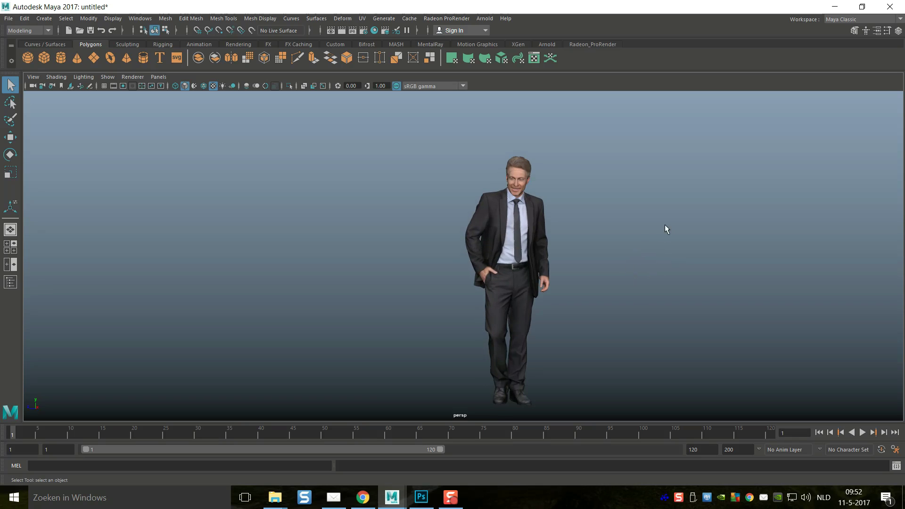
alt+middle_drag(666, 228, 590, 216)
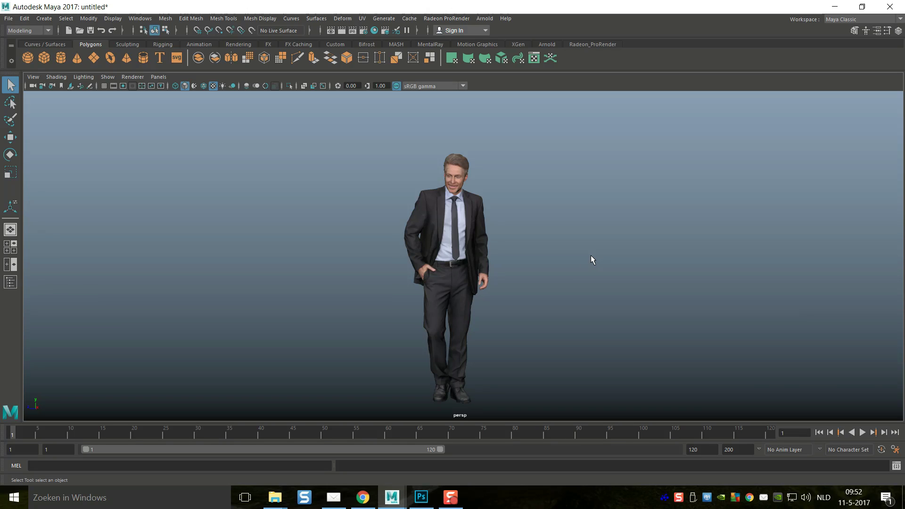
scroll(593, 255, down, 2)
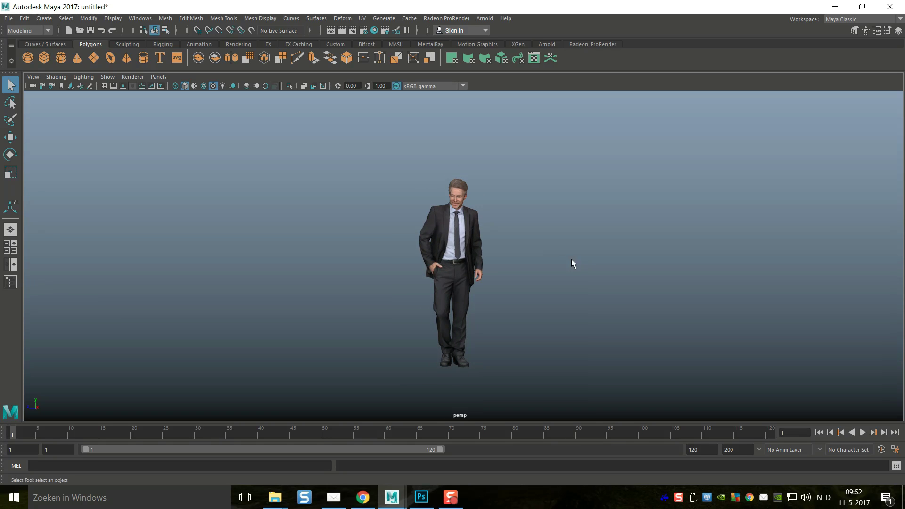
mouse_move(544, 268)
alt+mouse_down()
mouse_move(620, 255)
mouse_move(565, 276)
mouse_move(545, 264)
alt+mouse_up()
alt+middle_drag(541, 281, 541, 260)
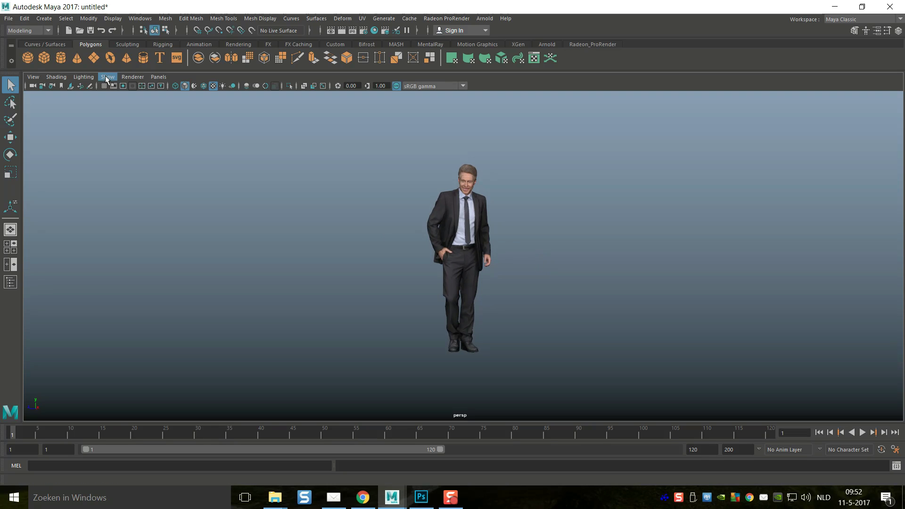
click(94, 58)
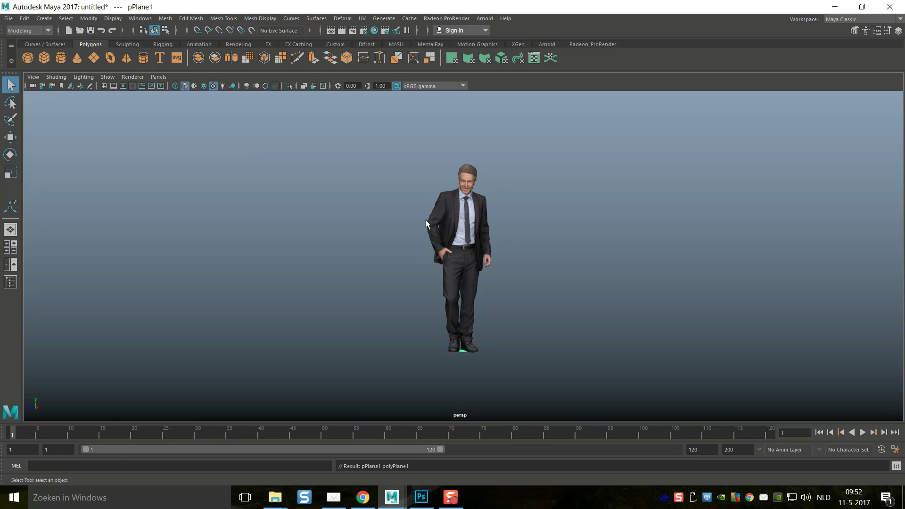
Set polyPlane1's Subdivisions Height to 1 in the Attribute Editor
scroll(555, 271, up, 2)
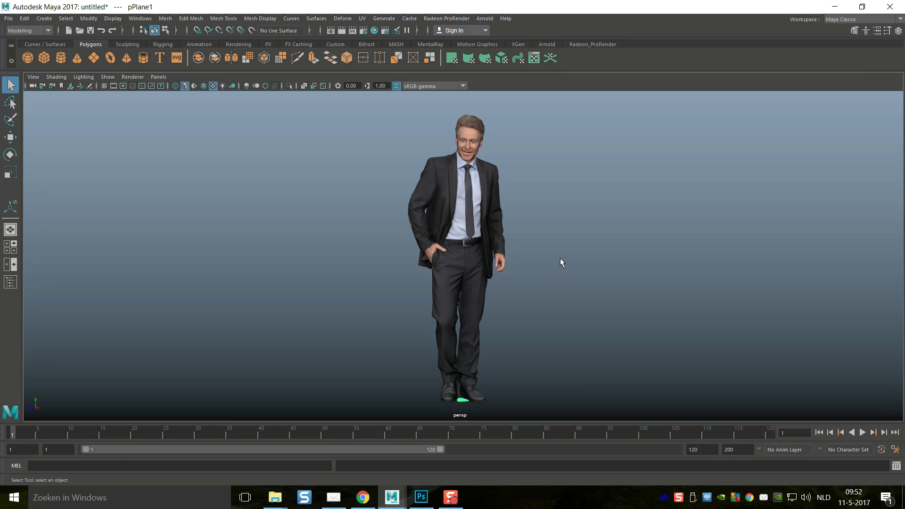
key(ctrl+a)
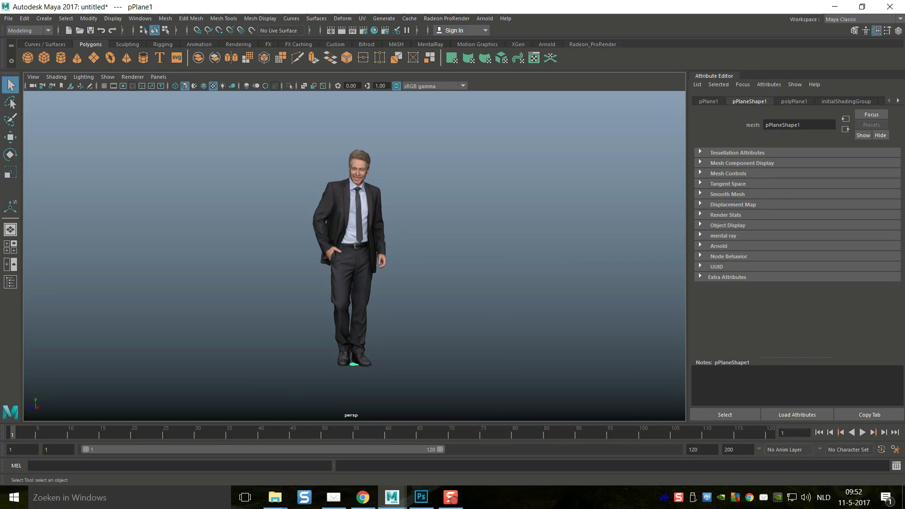
click(795, 101)
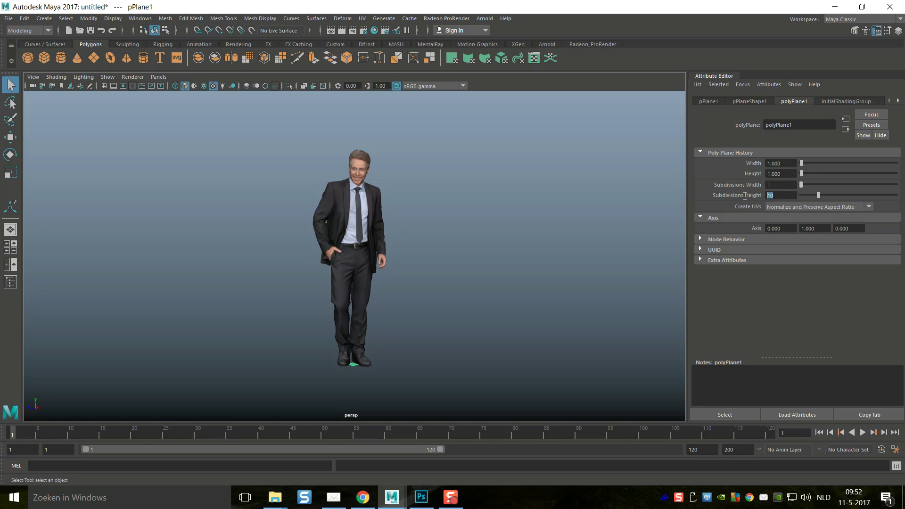
text(1)
Scale pPlane1 up into a large floor spreading around the man
click(442, 323)
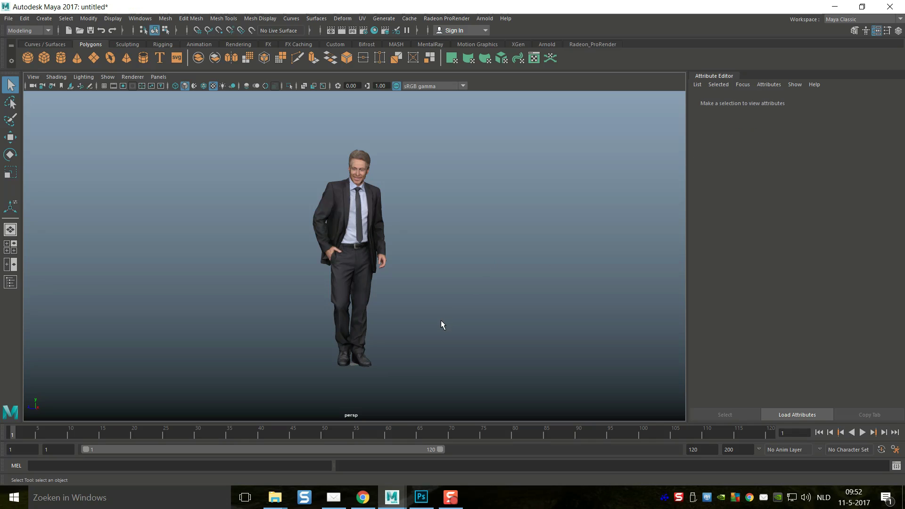
click(352, 365)
key(r)
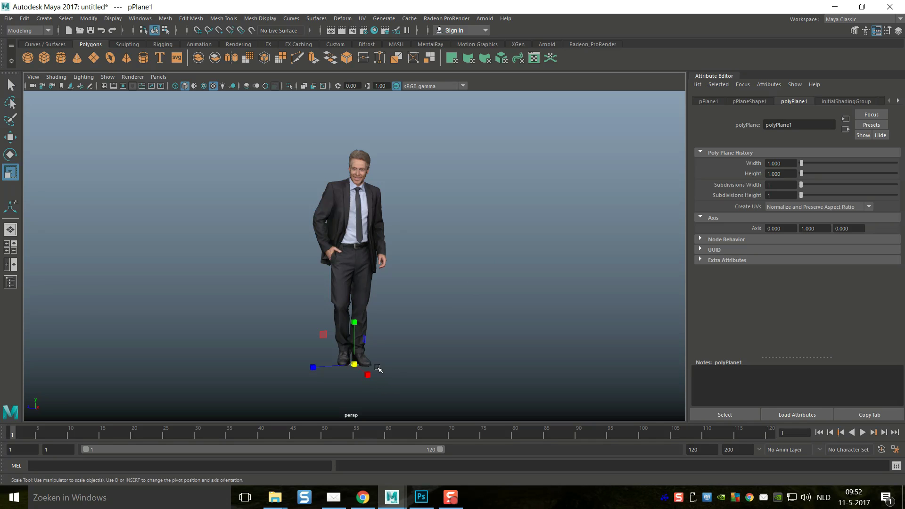
drag(354, 364, 559, 327)
scroll(440, 306, down, 5)
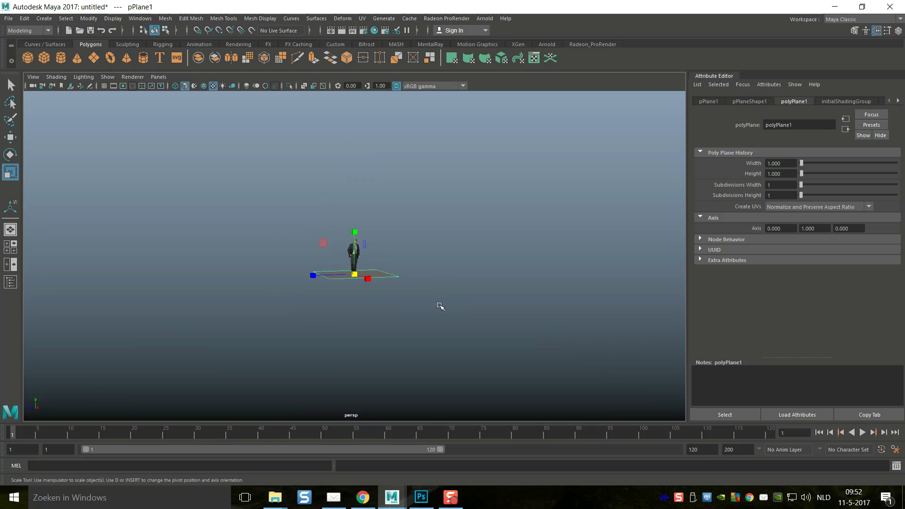
drag(357, 275, 532, 293)
scroll(485, 262, up, 3)
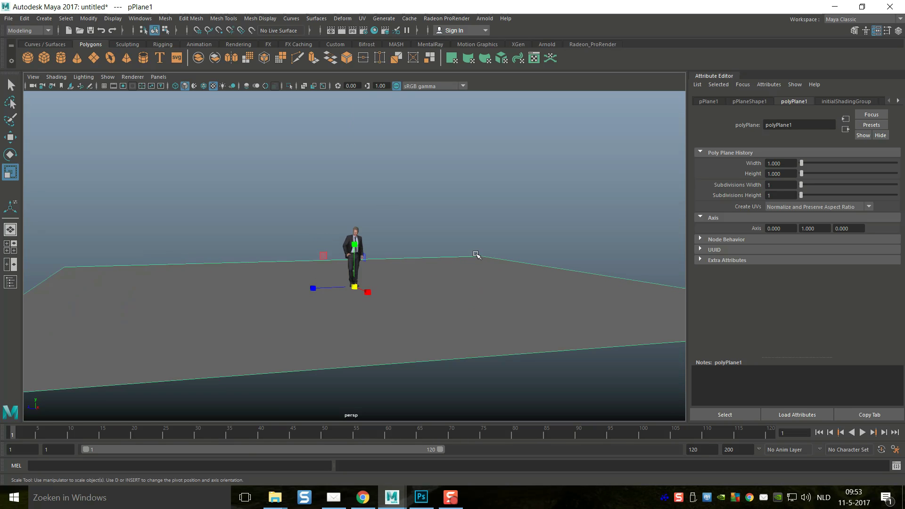
alt+drag(475, 255, 475, 282)
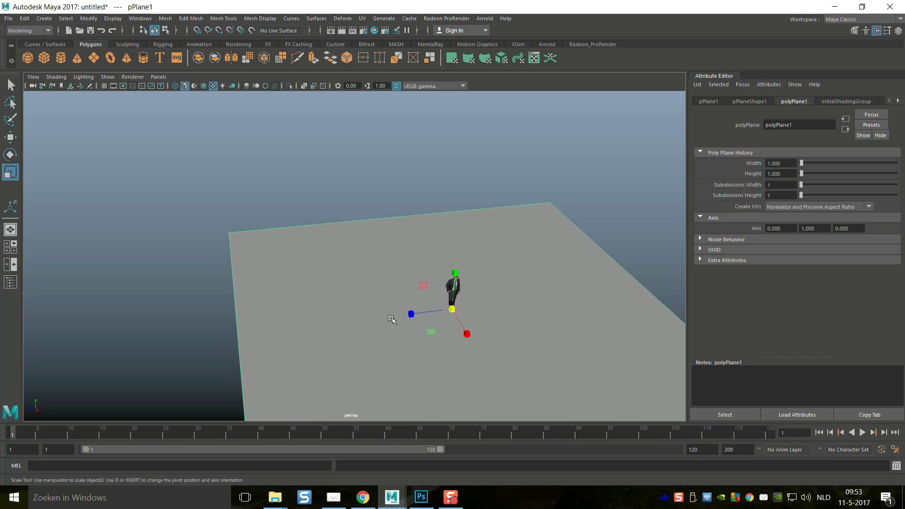
right_click(349, 219)
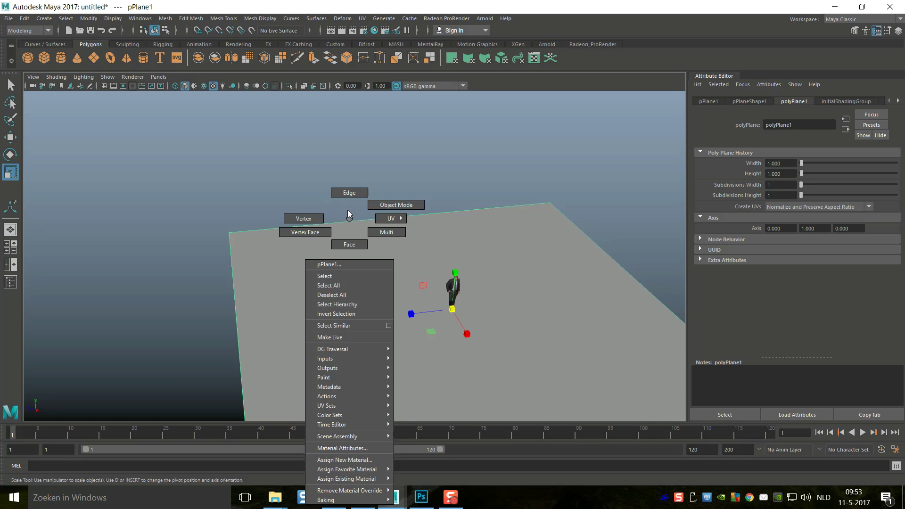
Extrude the floor's far edge upward into a tall wall, then select the wall-floor edge
click(349, 192)
click(364, 222)
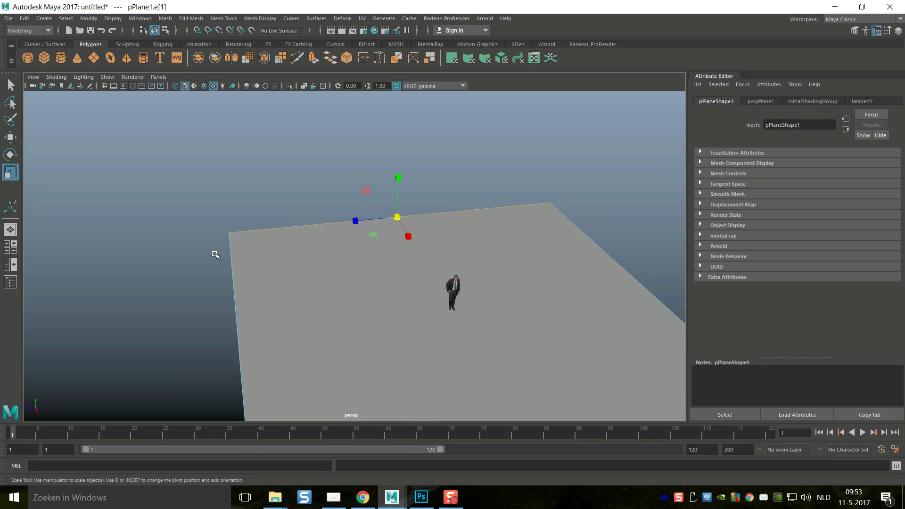
key(ctrl+e)
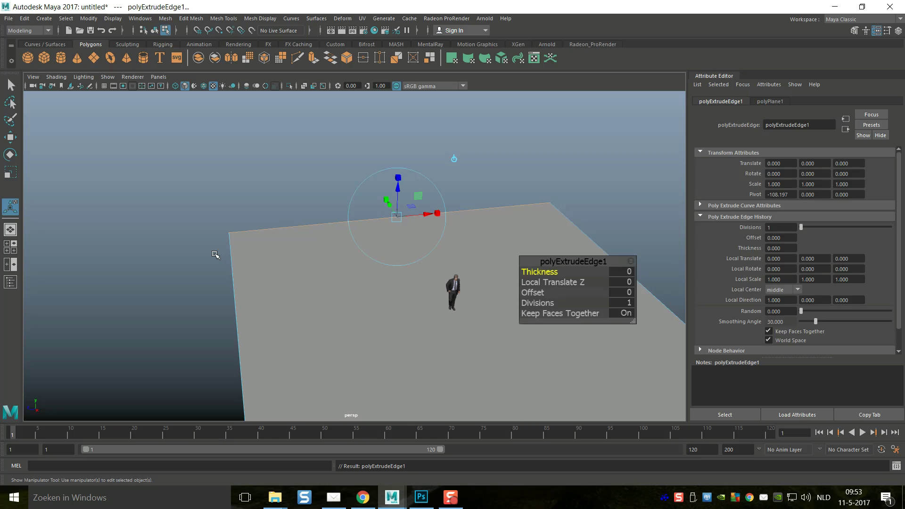
key(w)
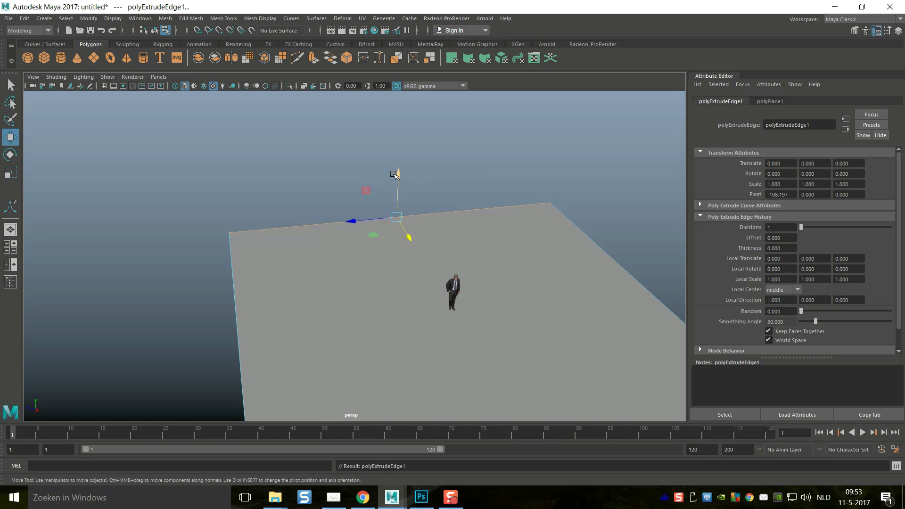
drag(400, 175, 440, 2)
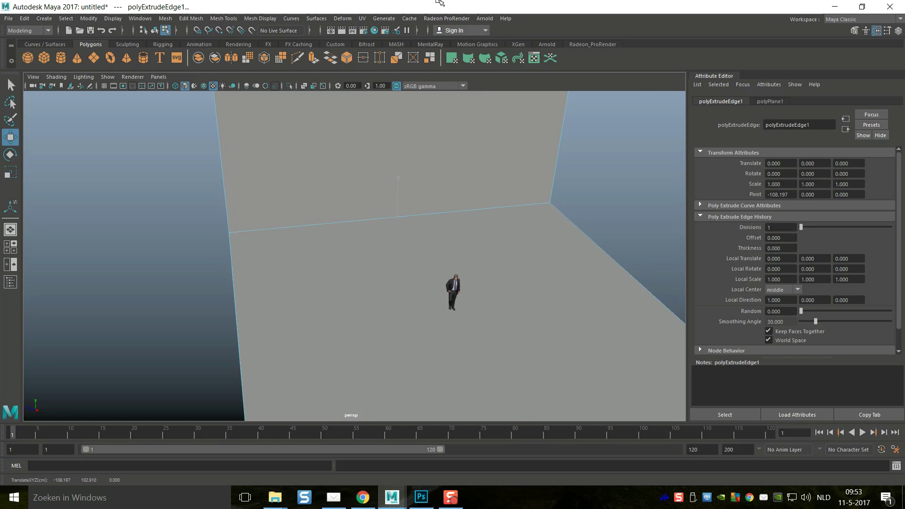
scroll(258, 283, down, 5)
alt+drag(265, 317, 305, 327)
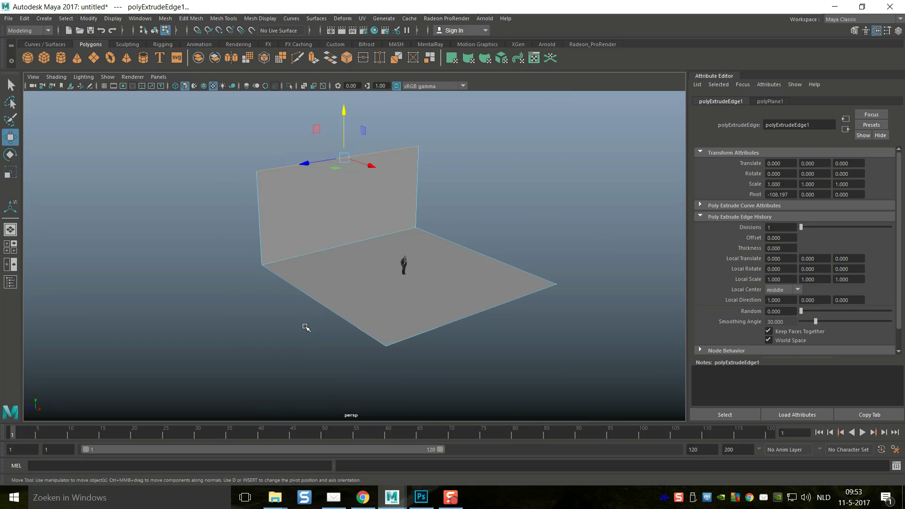
drag(344, 113, 349, 61)
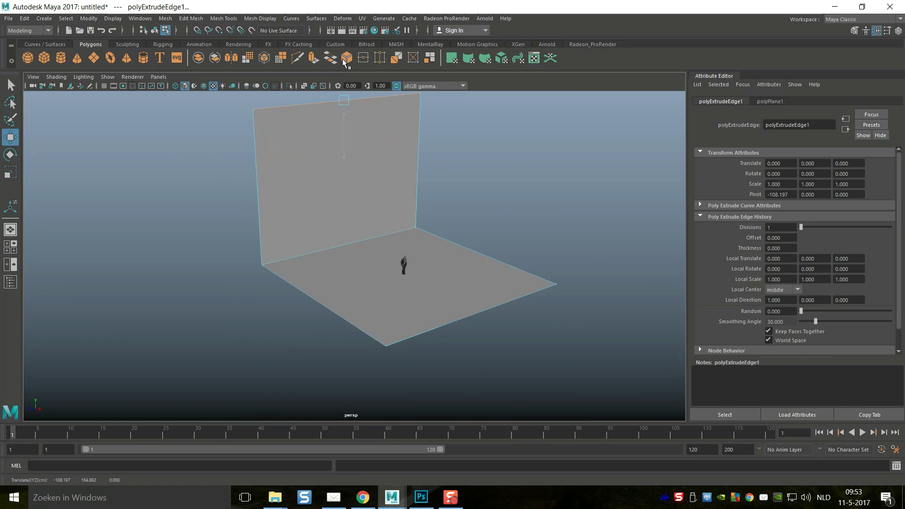
click(355, 244)
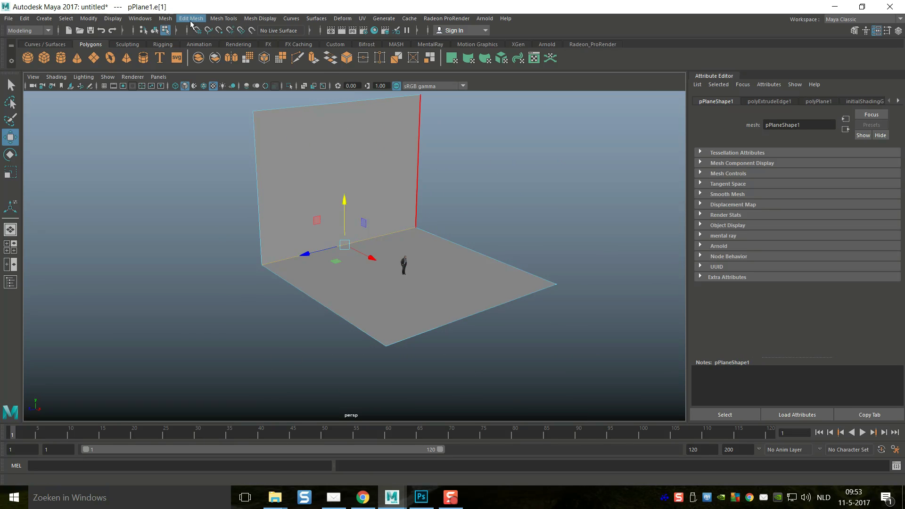
Bevel the wall-floor corner edge with Fraction 0.4 and 12 segments
click(187, 19)
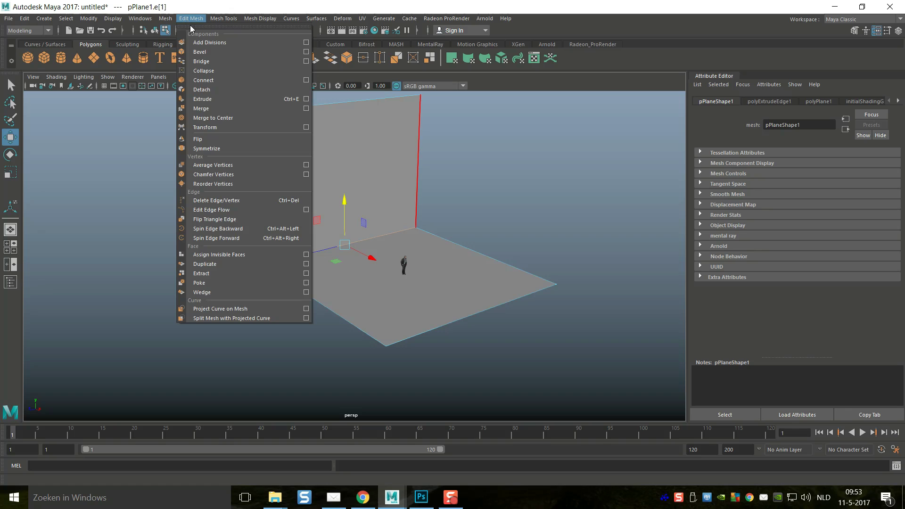
click(213, 54)
alt+drag(188, 262, 228, 297)
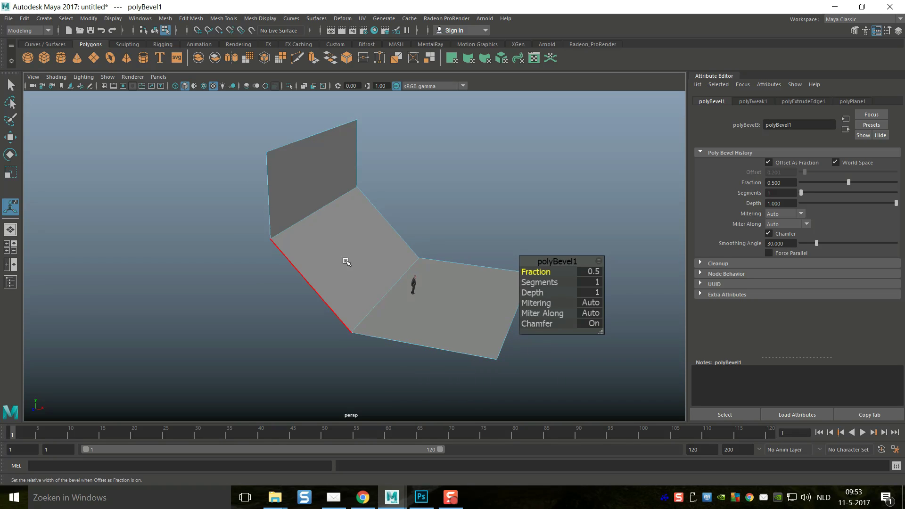
drag(540, 276, 540, 274)
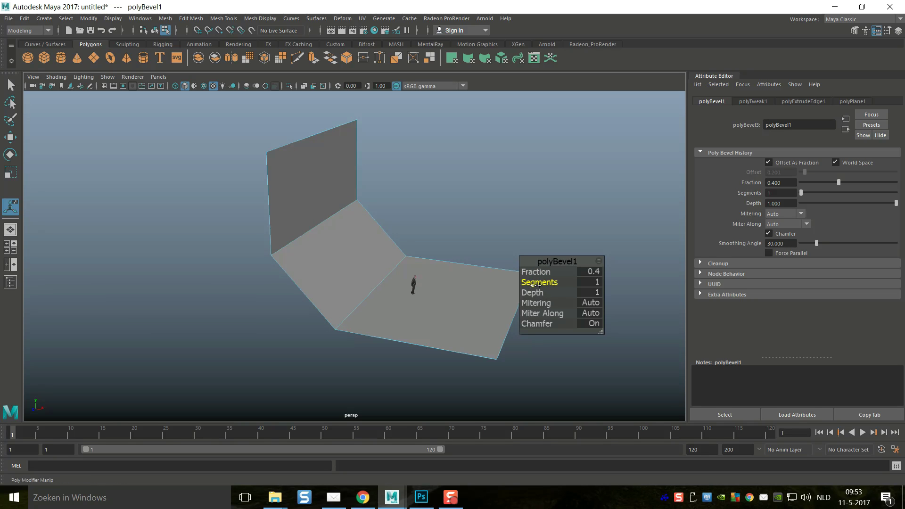
drag(536, 285, 583, 289)
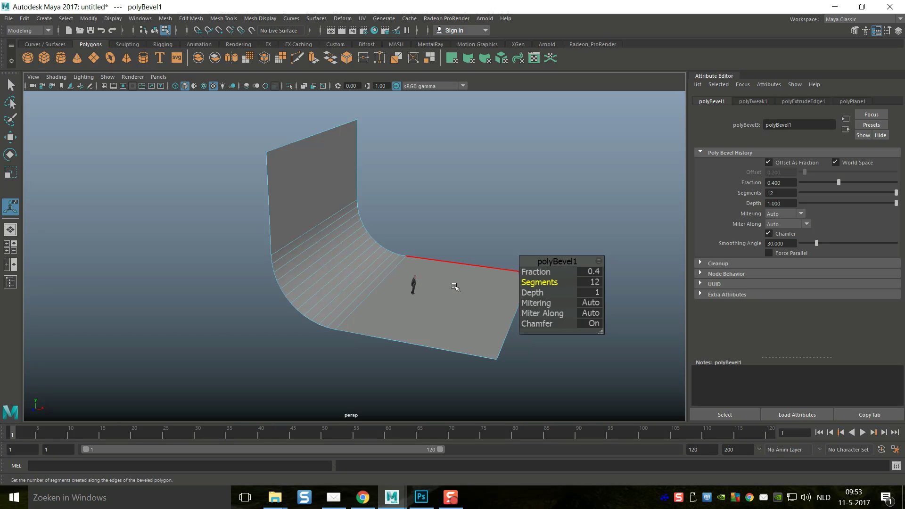
alt+drag(391, 313, 508, 226)
Clear the selection, face the backdrop and select the whole backdrop object
click(574, 183)
alt+right_drag(542, 246, 547, 268)
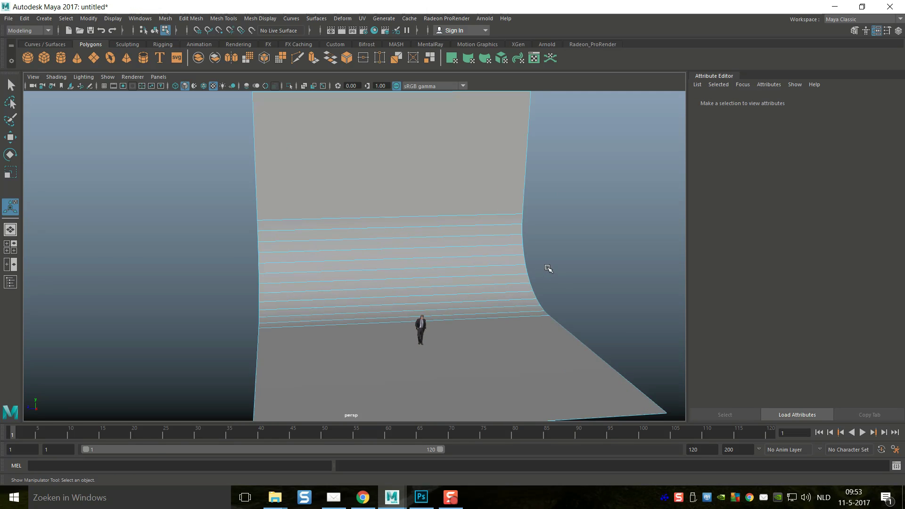
alt+drag(547, 268, 486, 245)
right_drag(457, 188, 441, 429)
Assign a new Lambert material to the backdrop and make its colour white
click(389, 216)
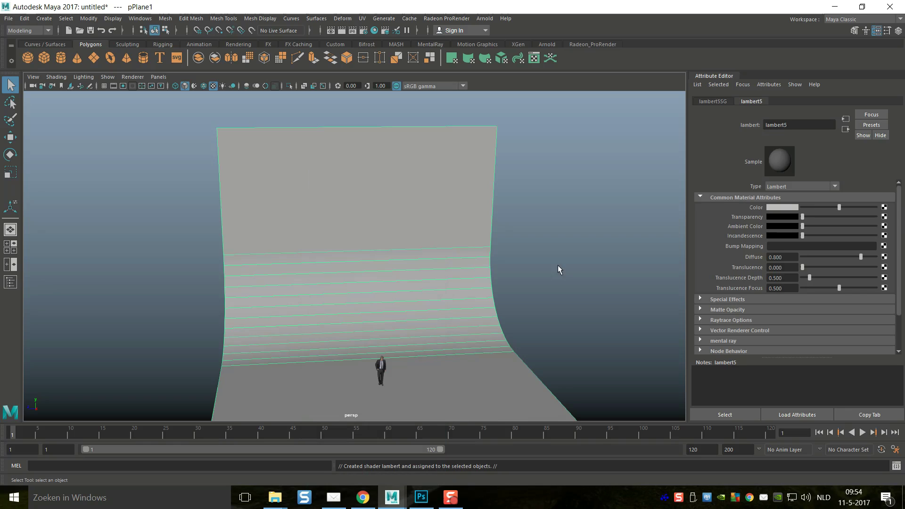
click(785, 207)
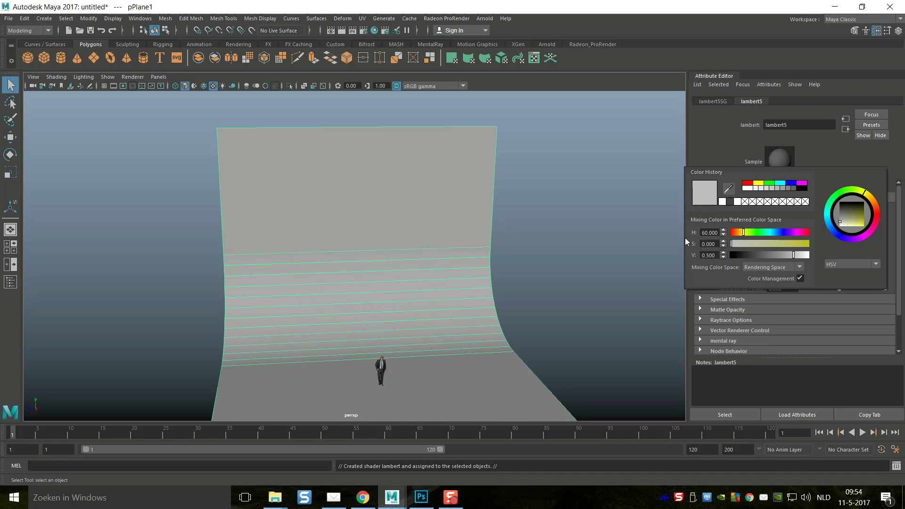
click(722, 202)
Deselect the backdrop, reframe the view and select the suited man for scaling
click(587, 268)
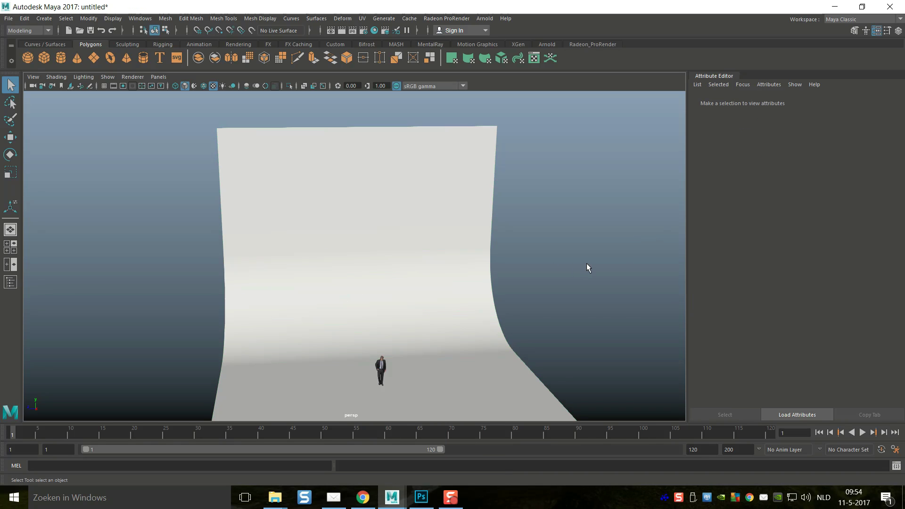
alt+drag(548, 326, 538, 285)
alt+right_drag(538, 285, 491, 313)
alt+drag(490, 313, 472, 319)
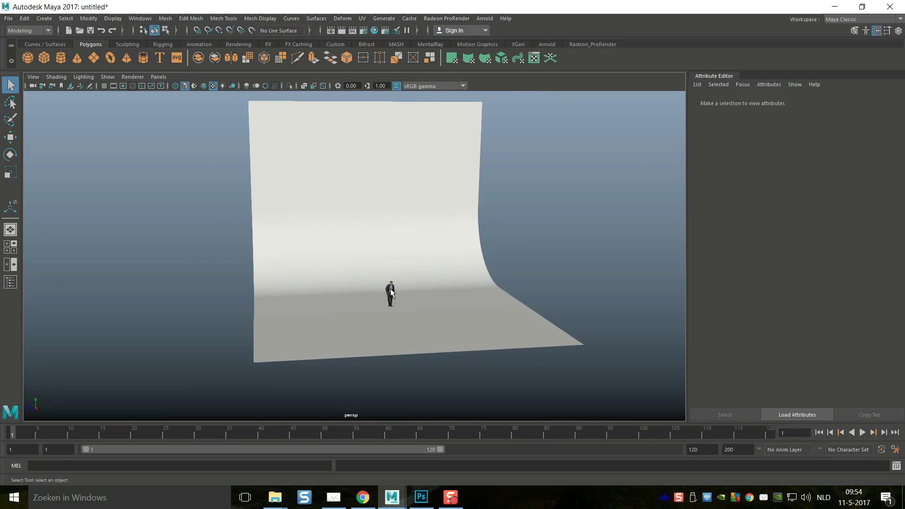
click(390, 295)
key(r)
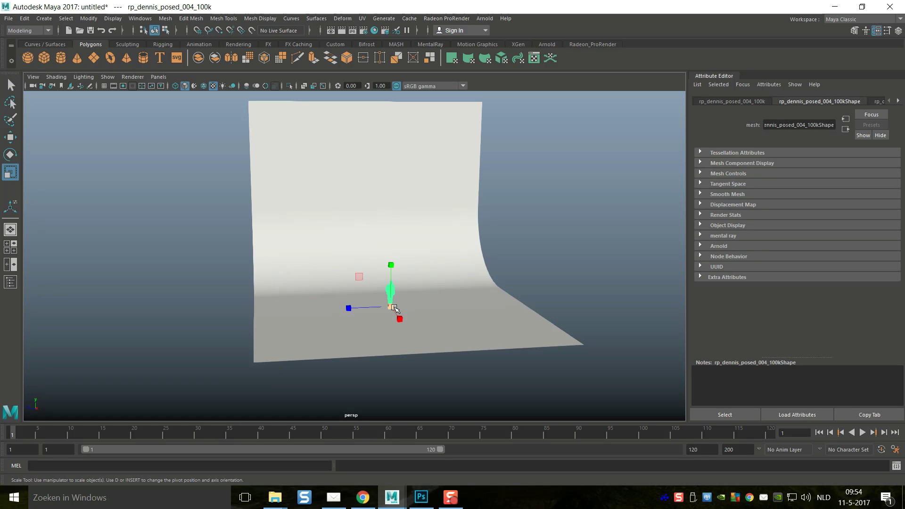
Scale the suited man up to life size and check him in the side view
drag(393, 307, 434, 309)
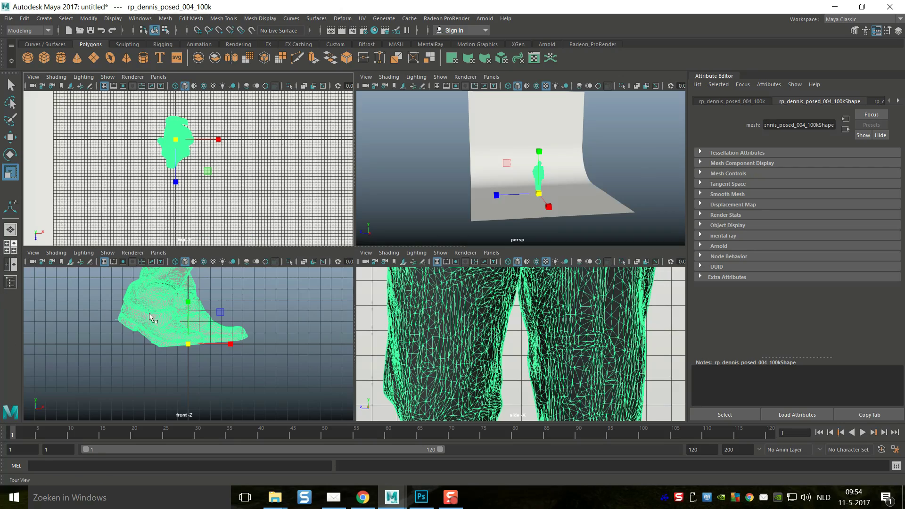
click(10, 247)
key(space)
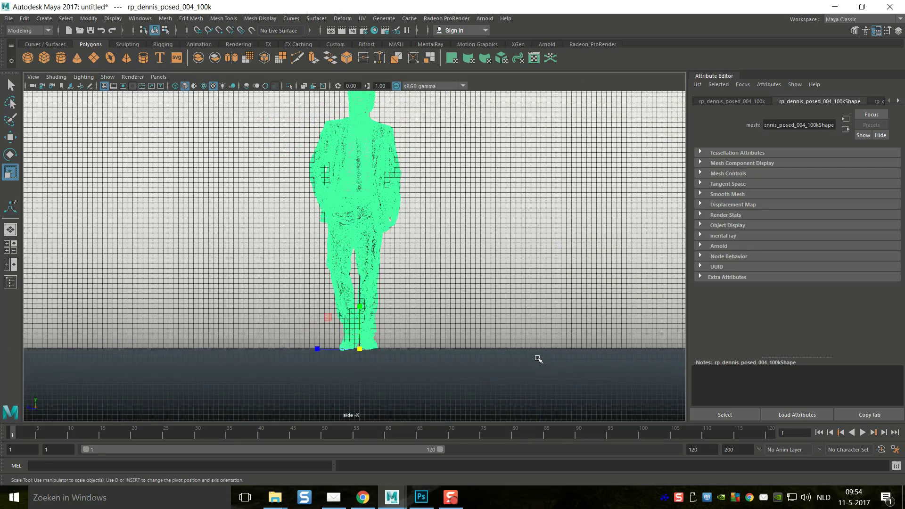
click(10, 247)
key(space)
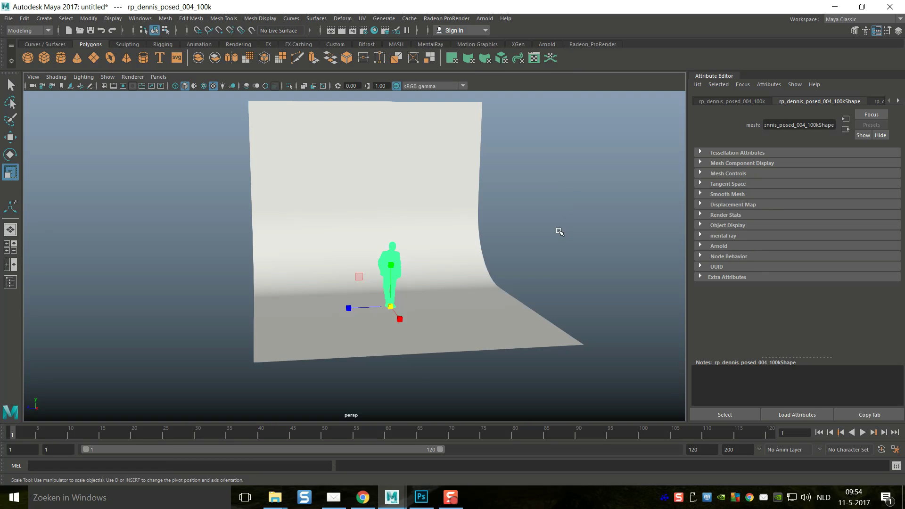
Frame the man and backdrop in perspective and hide the Attribute Editor
click(561, 227)
scroll(560, 228, up, 3)
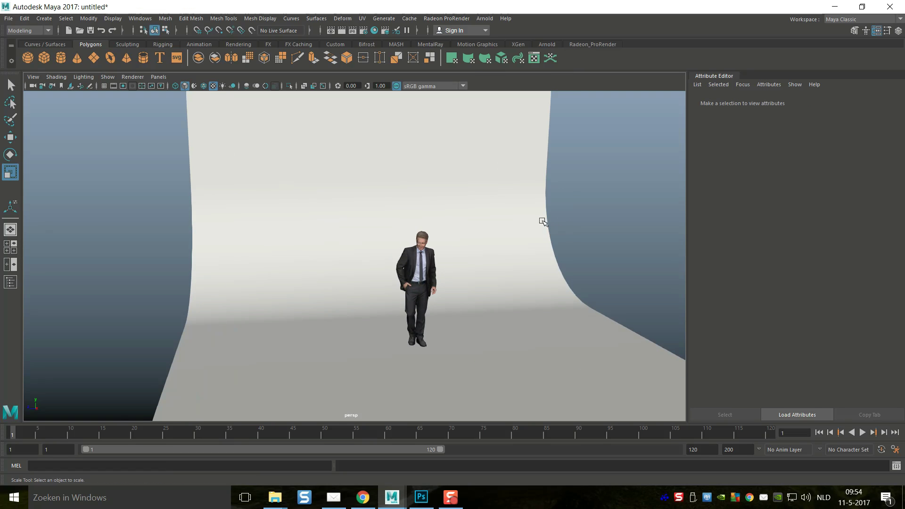
alt+middle_drag(543, 222, 496, 259)
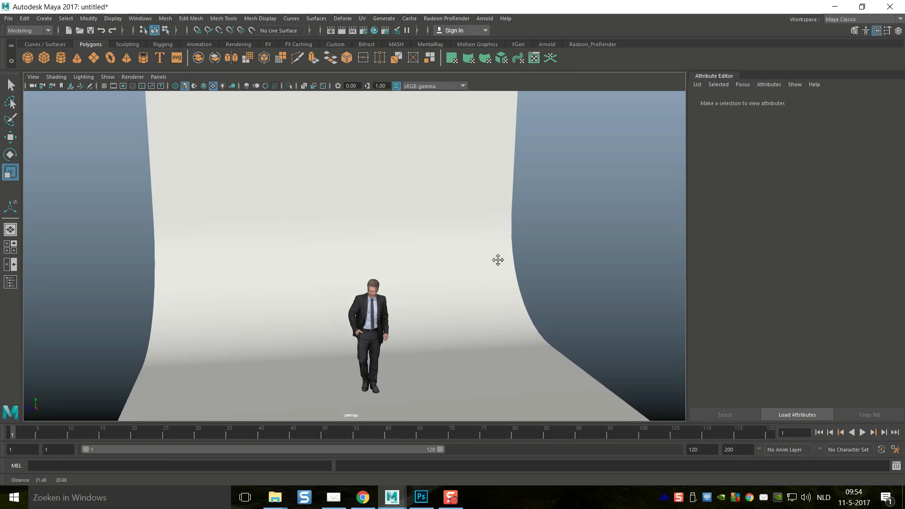
alt+drag(543, 240, 557, 234)
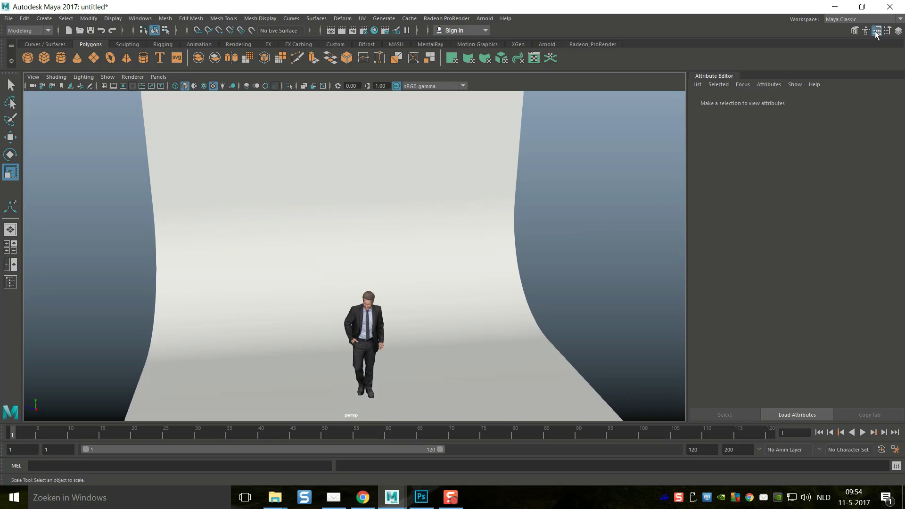
click(876, 30)
click(44, 18)
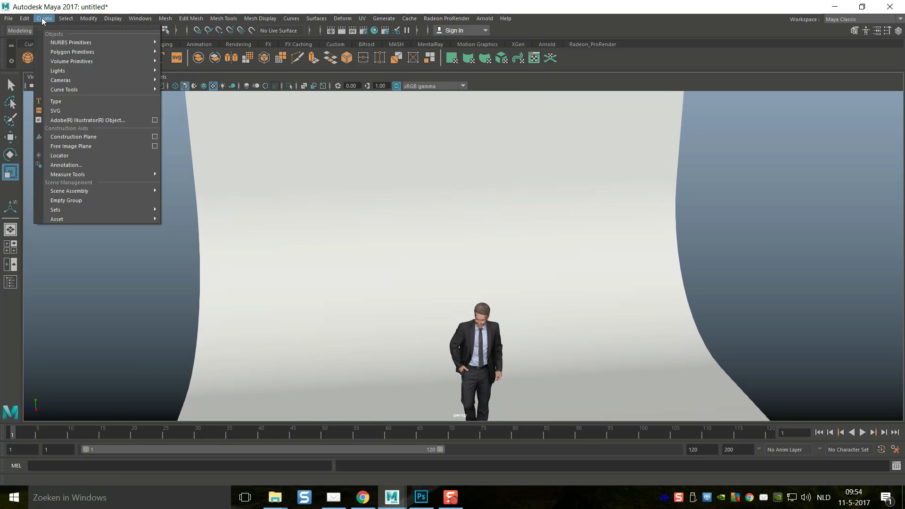
Create a spotlight and raise it above the suited man
mouse_move(95, 70)
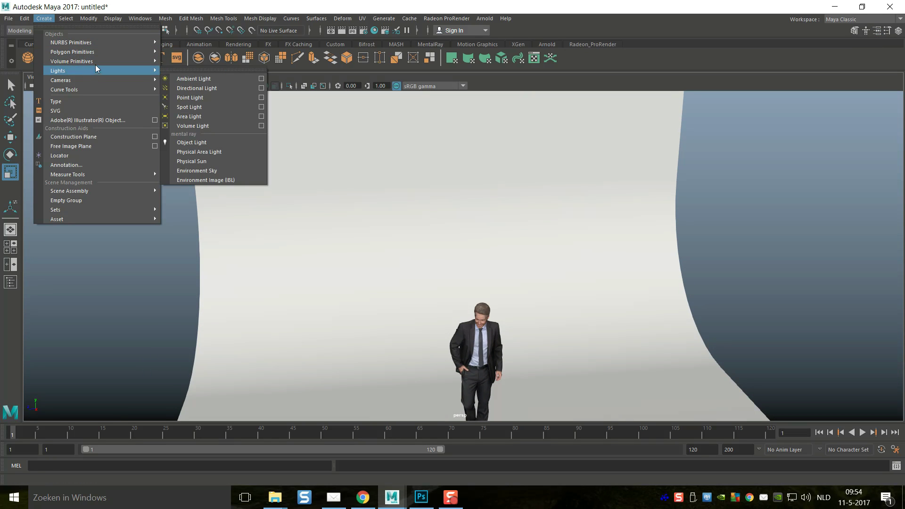
click(213, 107)
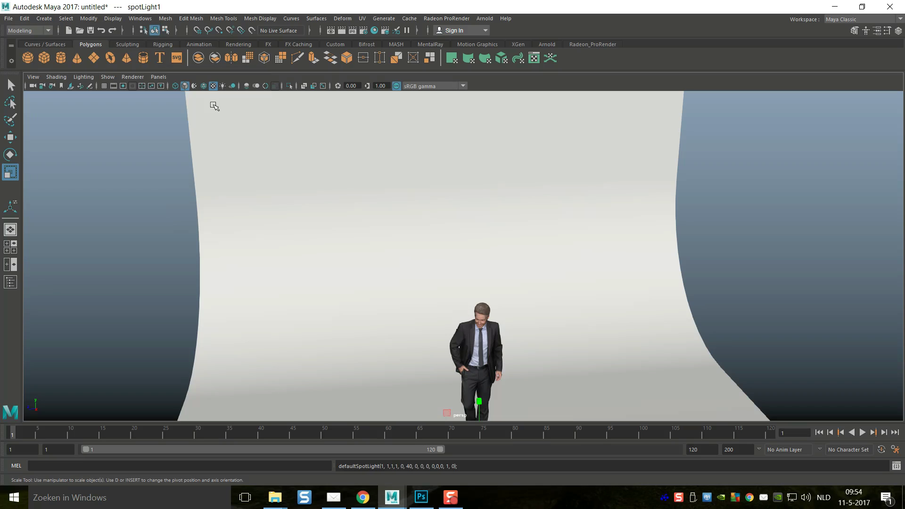
scroll(179, 216, down, 3)
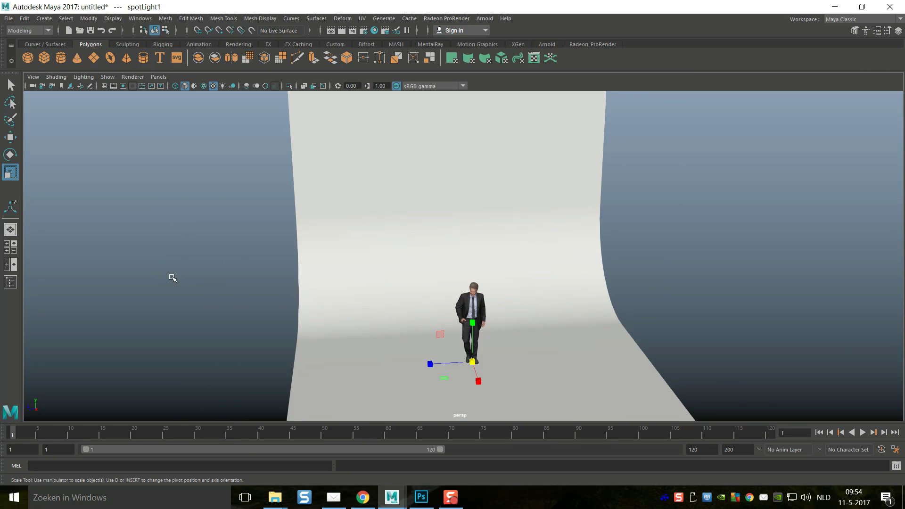
alt+middle_drag(171, 278, 127, 281)
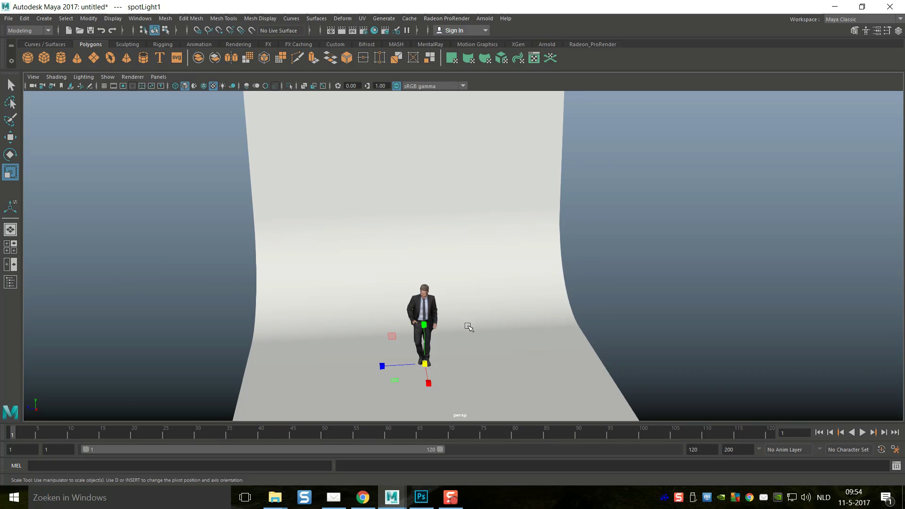
key(w)
drag(422, 326, 437, 221)
Move the spotlight out along X to the man's side
alt+drag(366, 256, 669, 253)
key(r)
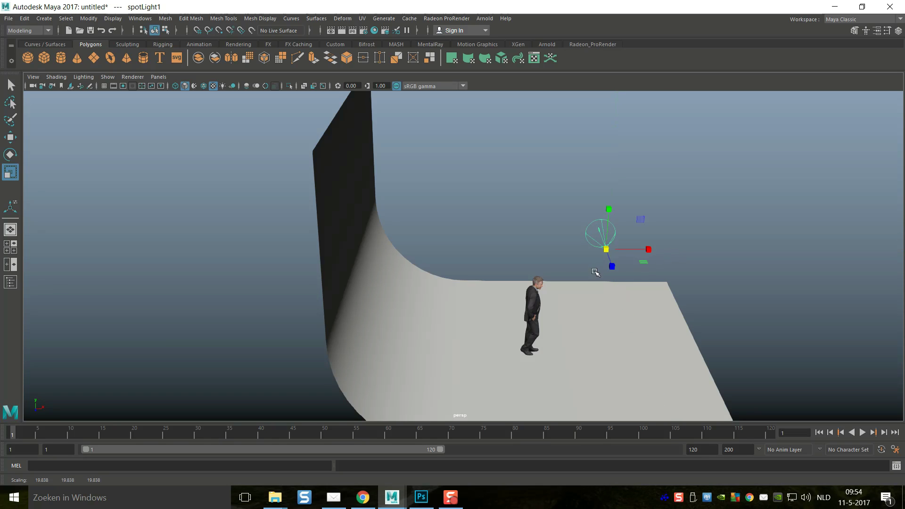
alt+middle_drag(550, 277, 443, 270)
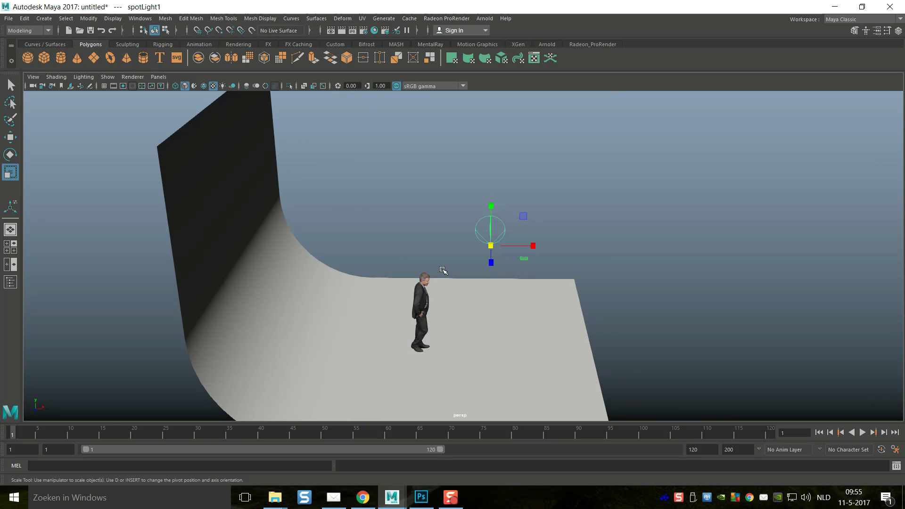
key(w)
drag(536, 247, 653, 247)
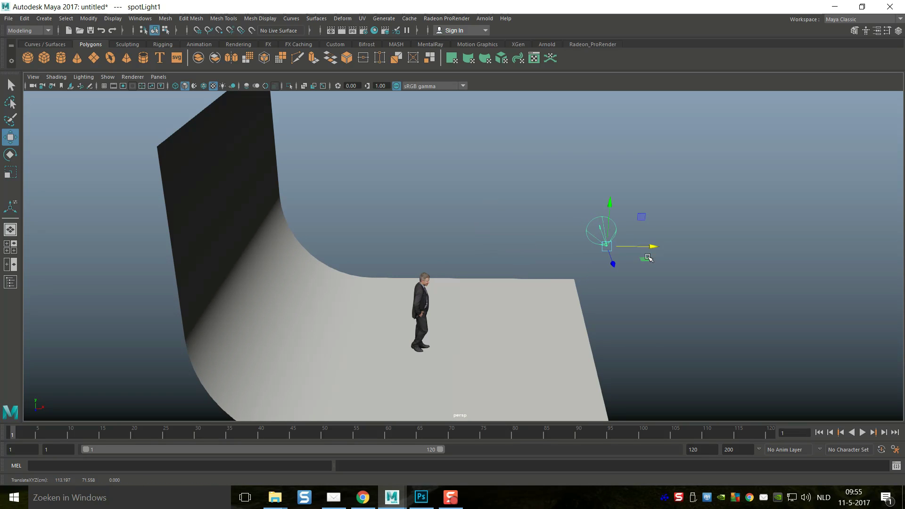
Drag the spotlight's centre of interest onto the man's head
key(t)
click(608, 277)
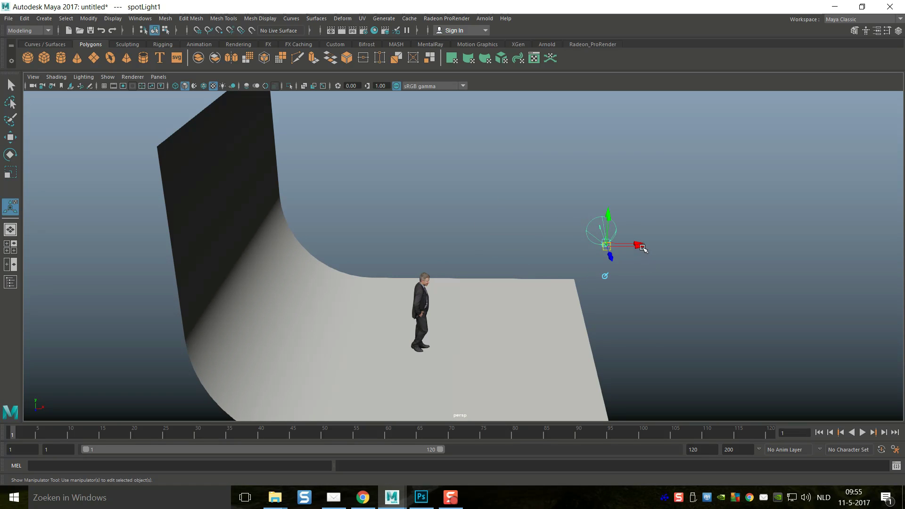
drag(645, 245, 742, 248)
drag(636, 244, 441, 261)
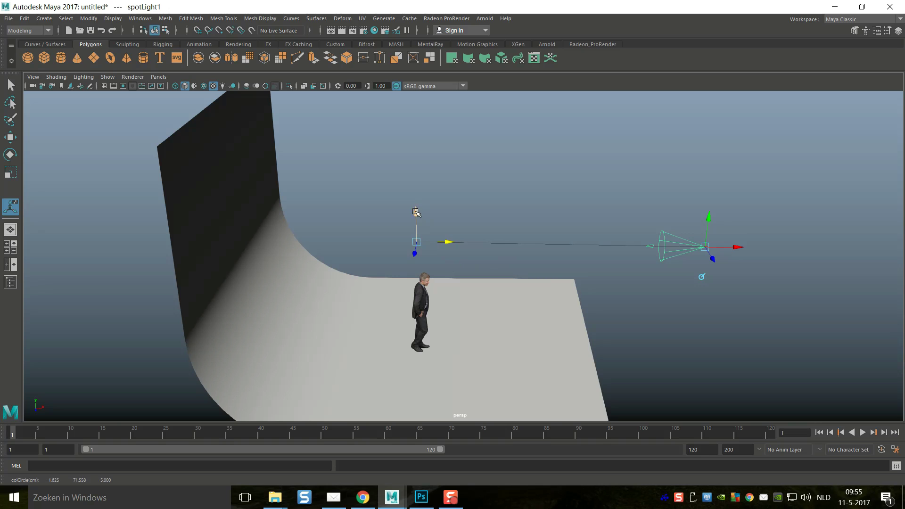
drag(416, 213, 430, 256)
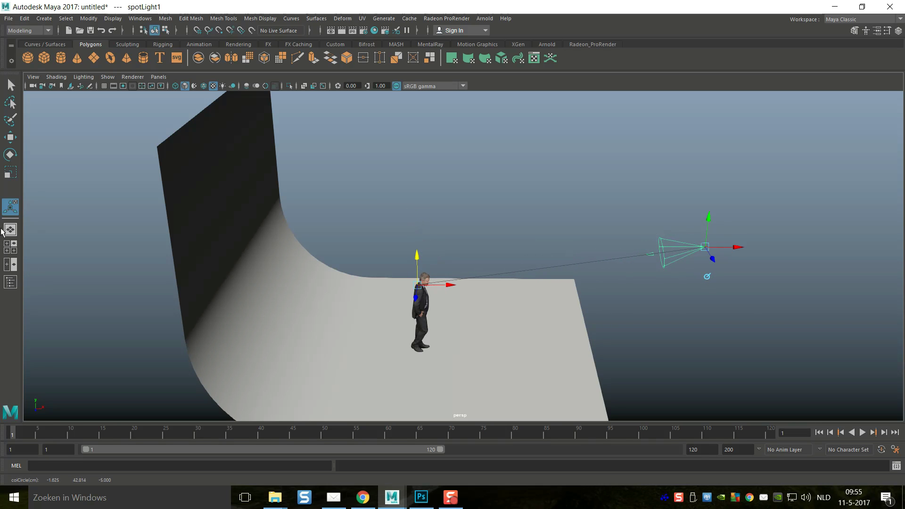
key(space)
key(space)
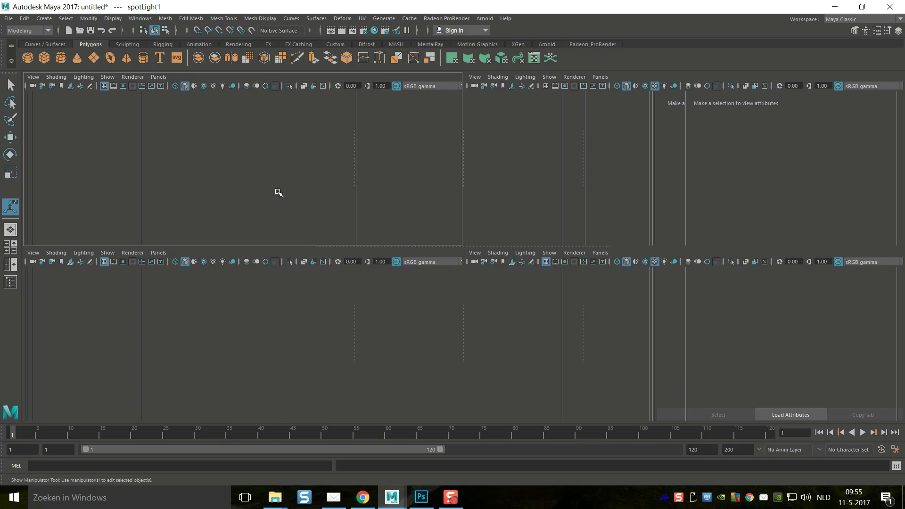
Nudge the spotlight's aim point onto the man in top view and check in perspective
drag(418, 183, 425, 213)
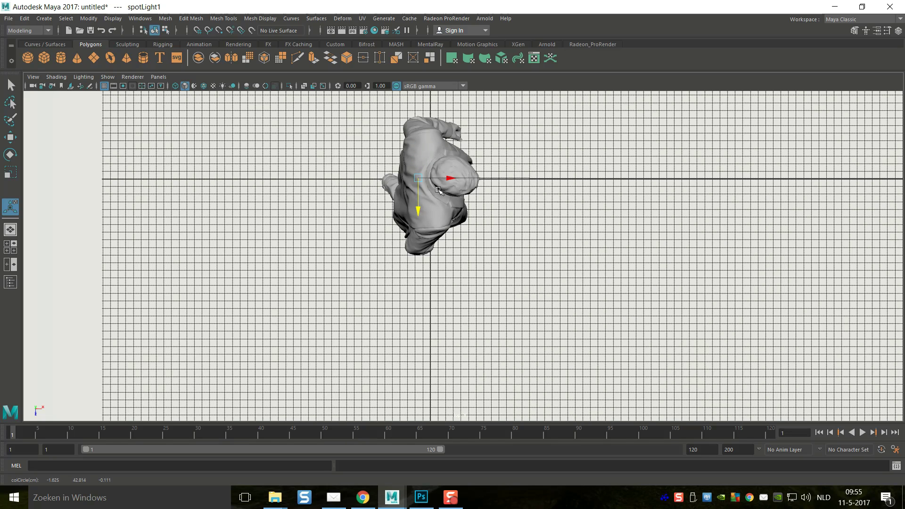
drag(450, 179, 485, 178)
click(10, 247)
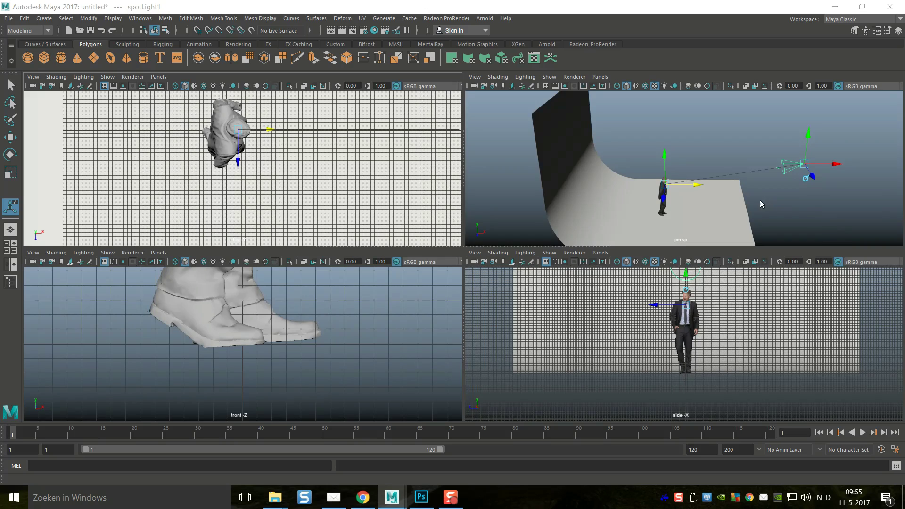
key(space)
alt+drag(578, 238, 481, 240)
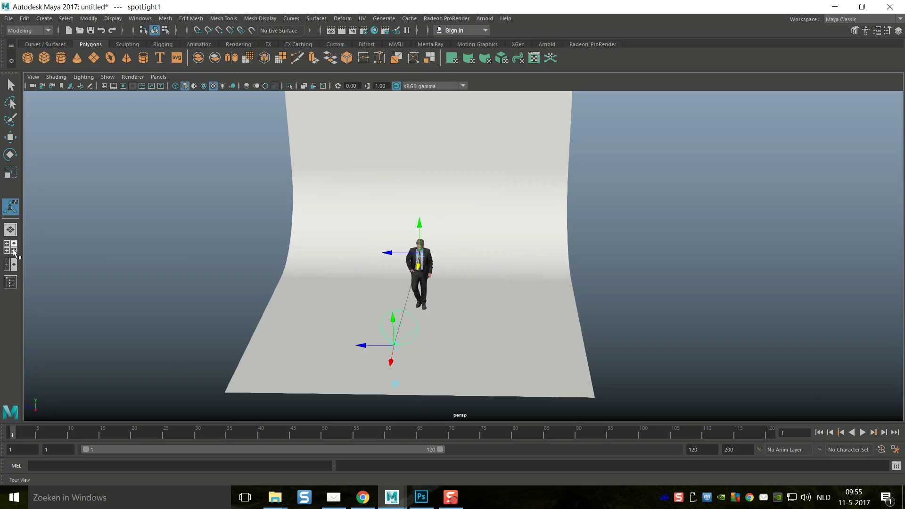
In wireframe top view, move the spotlight back to the backdrop's top-right corner
click(14, 253)
key(space)
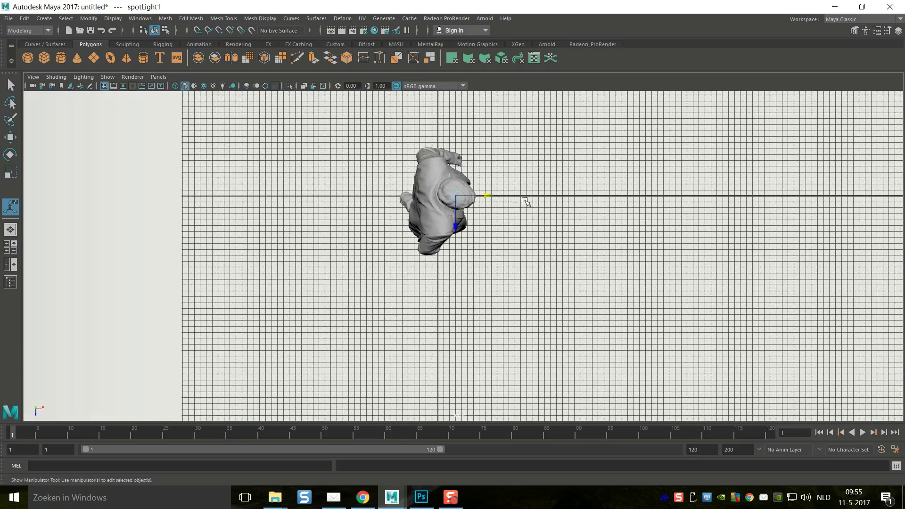
scroll(521, 202, down, 2)
alt+middle_drag(520, 202, 428, 343)
scroll(454, 309, down, 2)
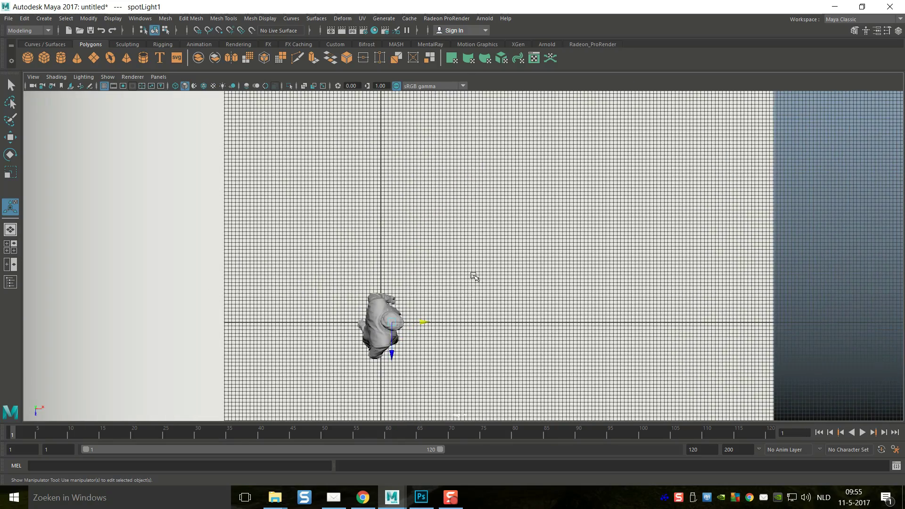
key(4)
scroll(499, 267, down, 3)
alt+middle_drag(518, 284, 447, 274)
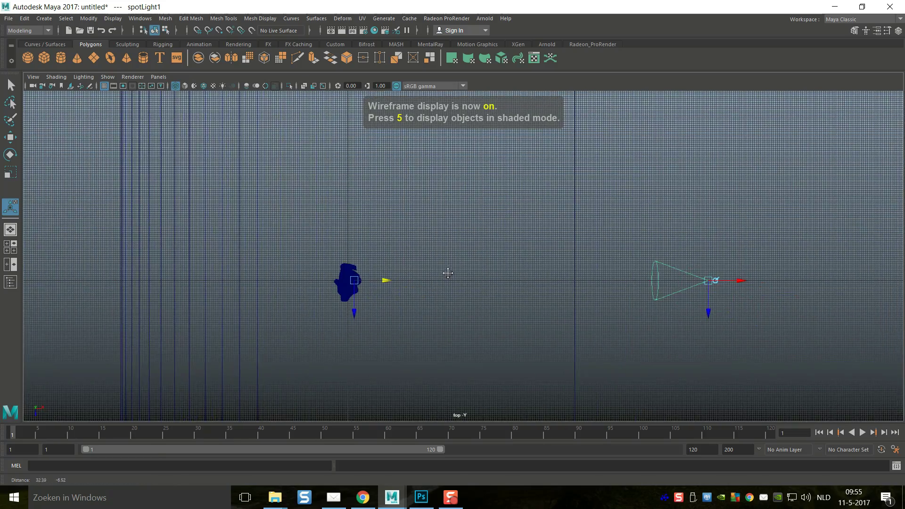
scroll(454, 278, down, 4)
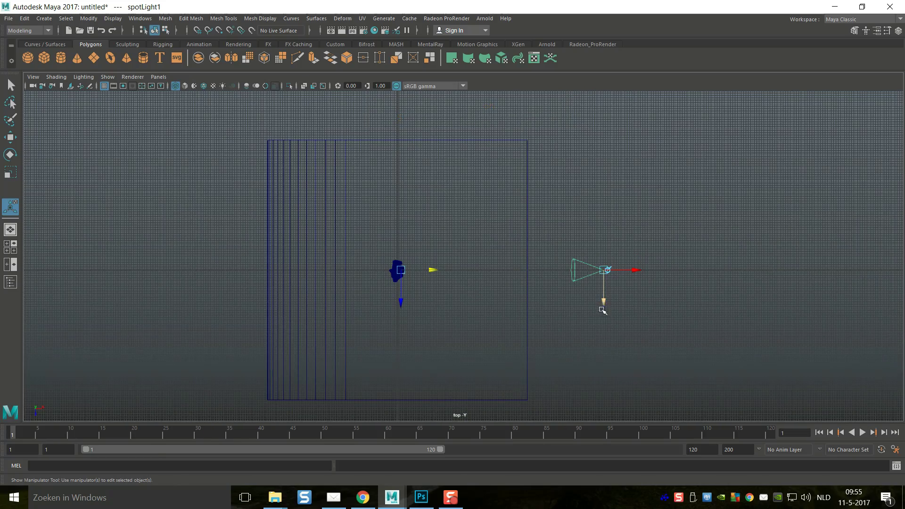
drag(602, 299, 616, 100)
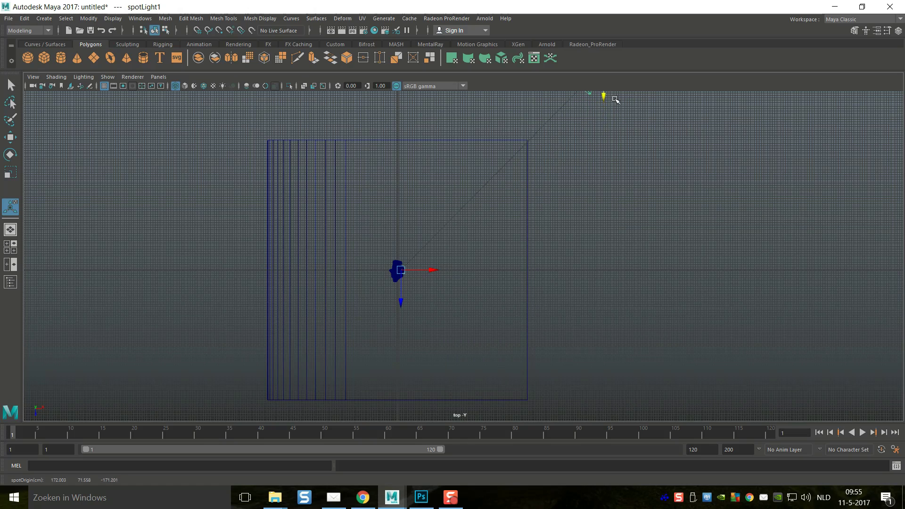
scroll(615, 142, down, 3)
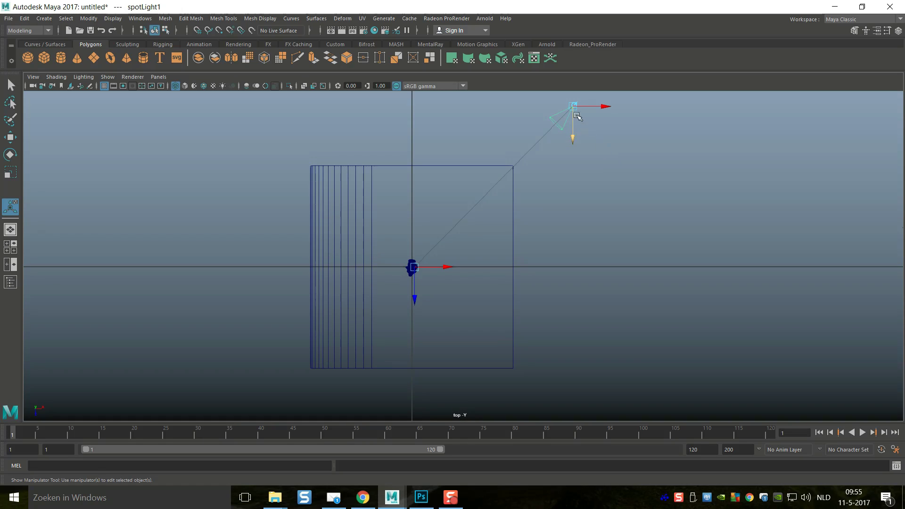
drag(577, 108, 507, 176)
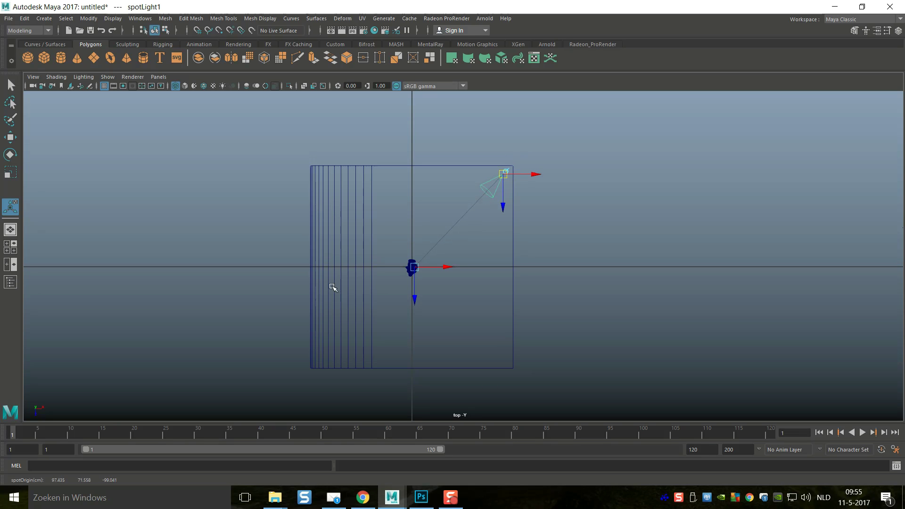
In the front view, lower the spotlight toward head height, then return to perspective
click(12, 251)
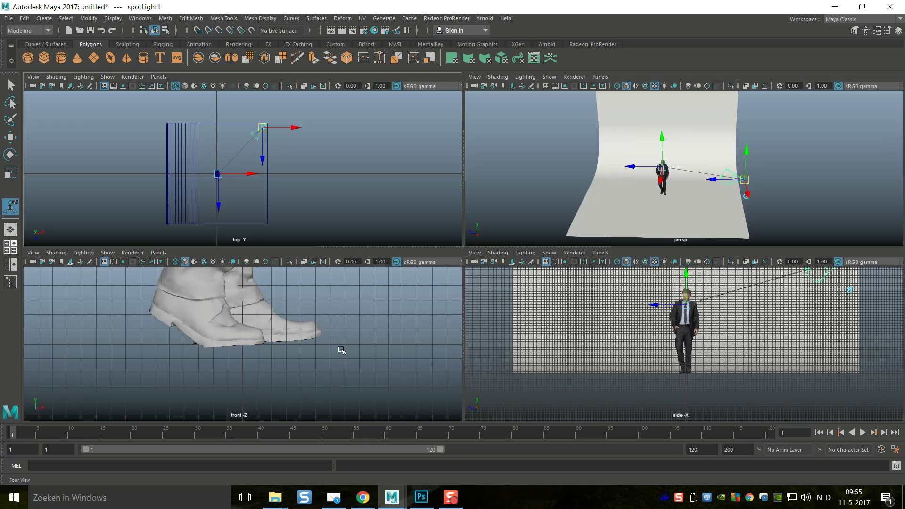
key(space)
scroll(502, 281, down, 6)
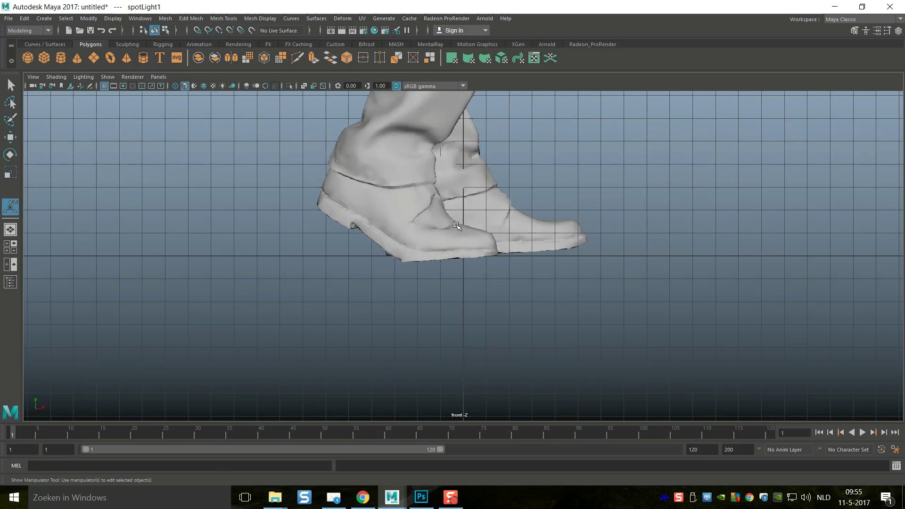
scroll(510, 280, down, 4)
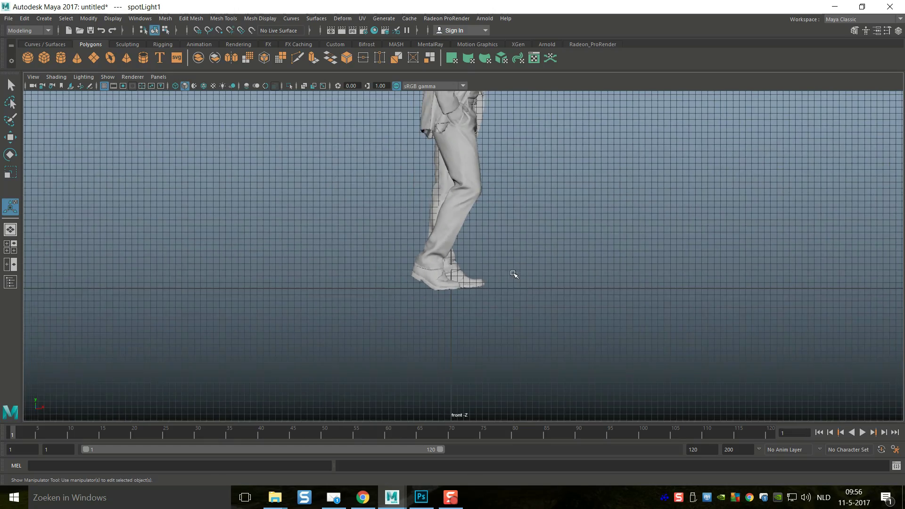
alt+middle_drag(549, 246, 471, 402)
scroll(566, 283, down, 2)
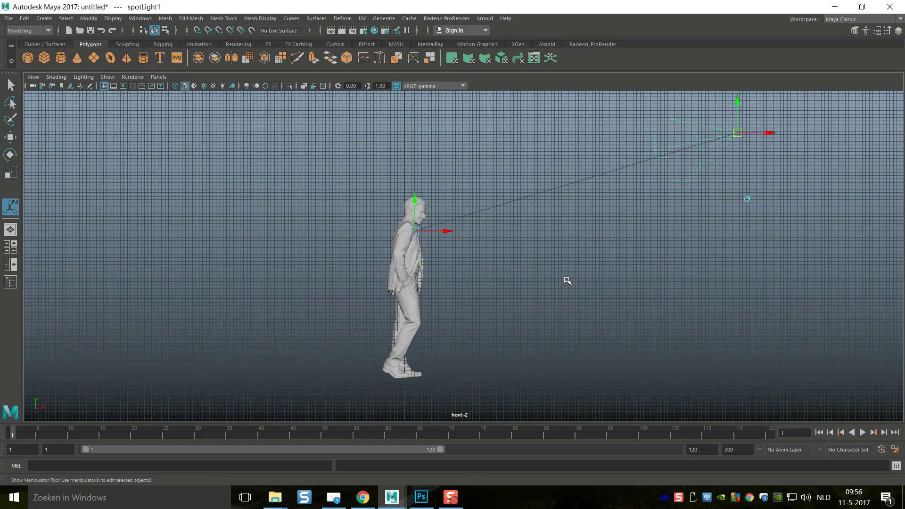
alt+middle_drag(567, 281, 464, 400)
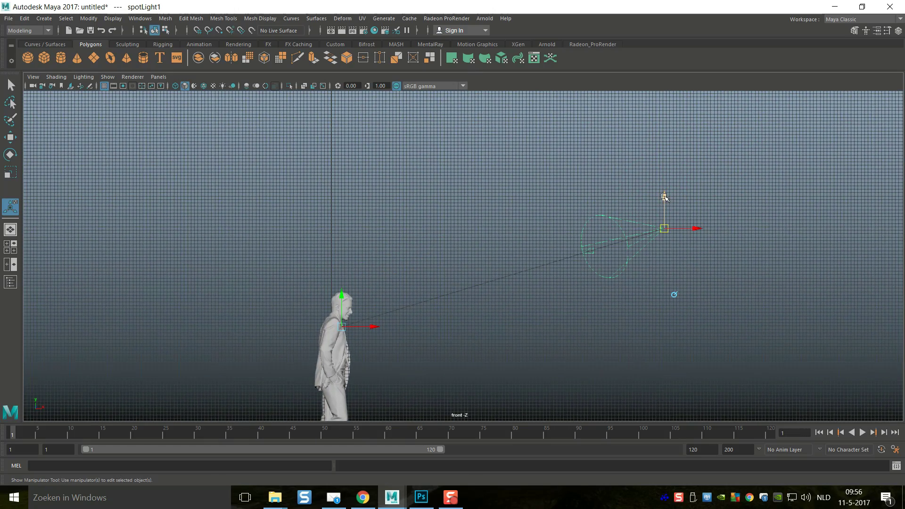
drag(661, 201, 660, 234)
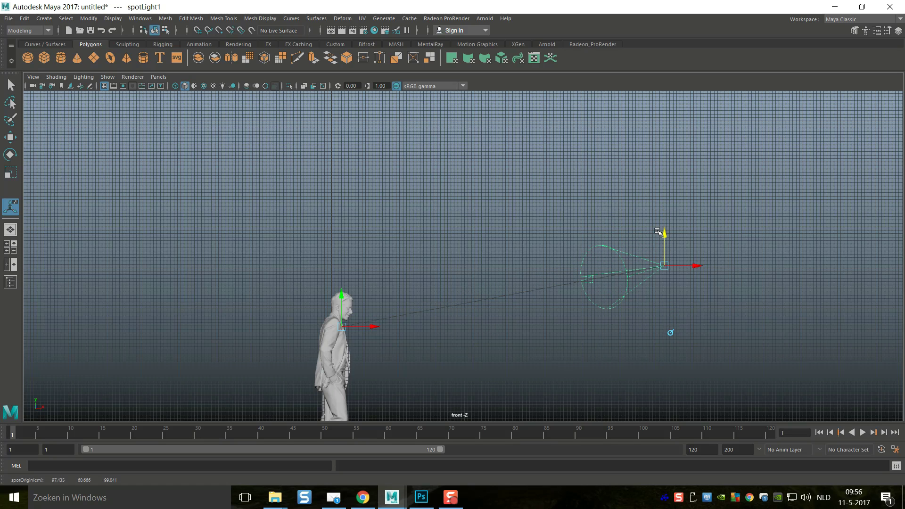
click(14, 247)
key(space)
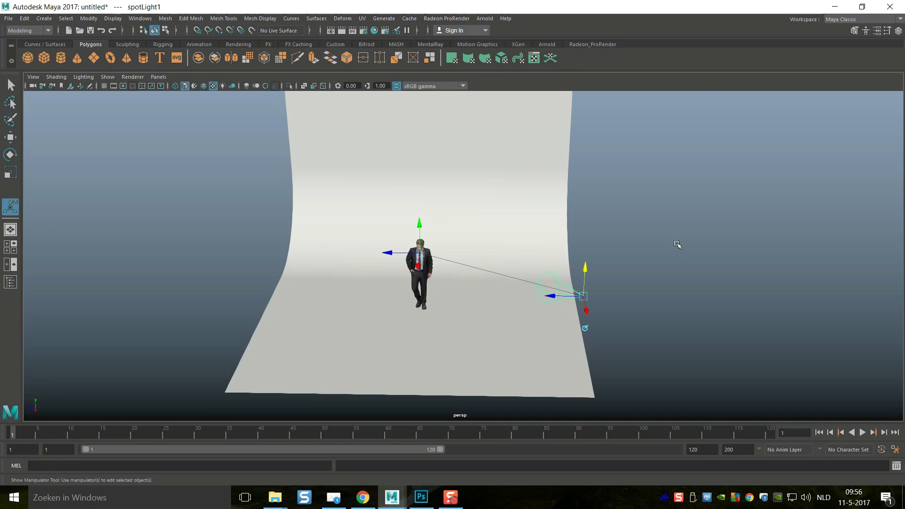
Shade the viewport with the scene's lights and open spotLightShape1's attributes
mouse_move(612, 284)
alt+mouse_down()
mouse_move(632, 293)
mouse_move(682, 267)
mouse_move(668, 285)
mouse_move(622, 287)
alt+mouse_up()
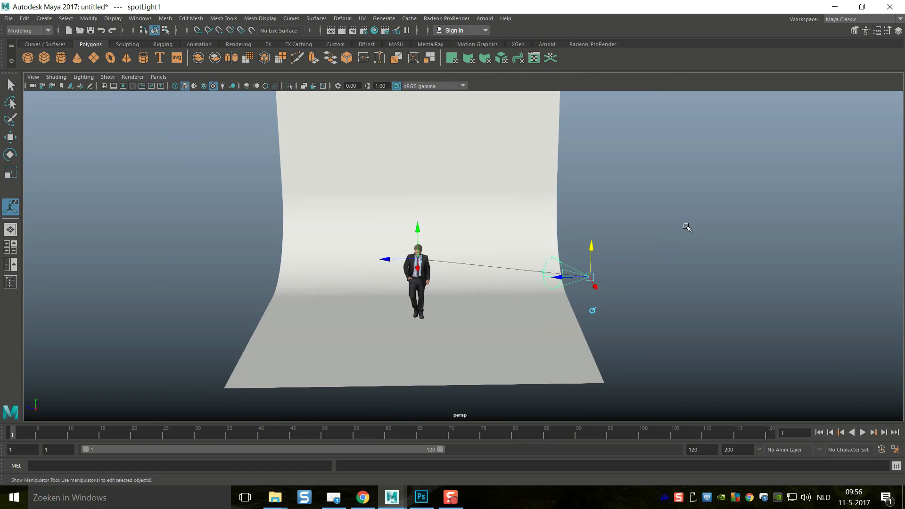
key(7)
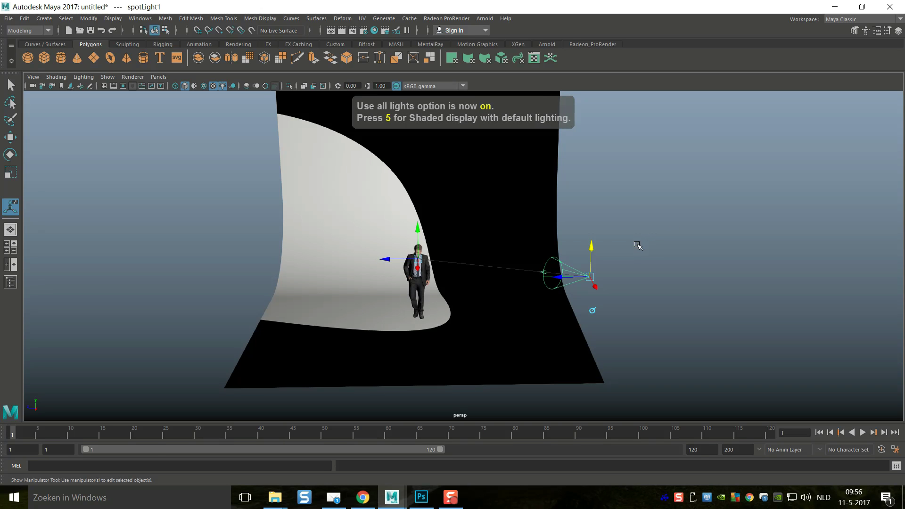
alt+middle_drag(638, 246, 619, 242)
alt+drag(619, 241, 592, 265)
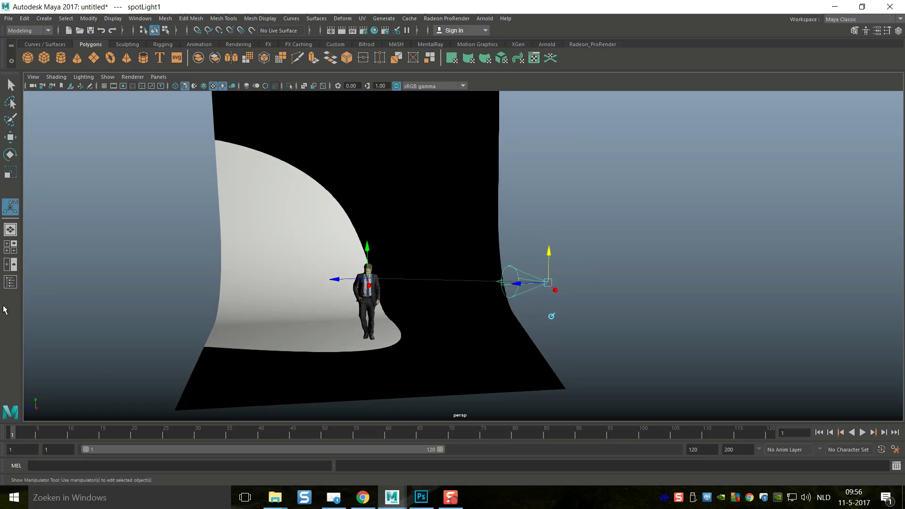
key(ctrl+a)
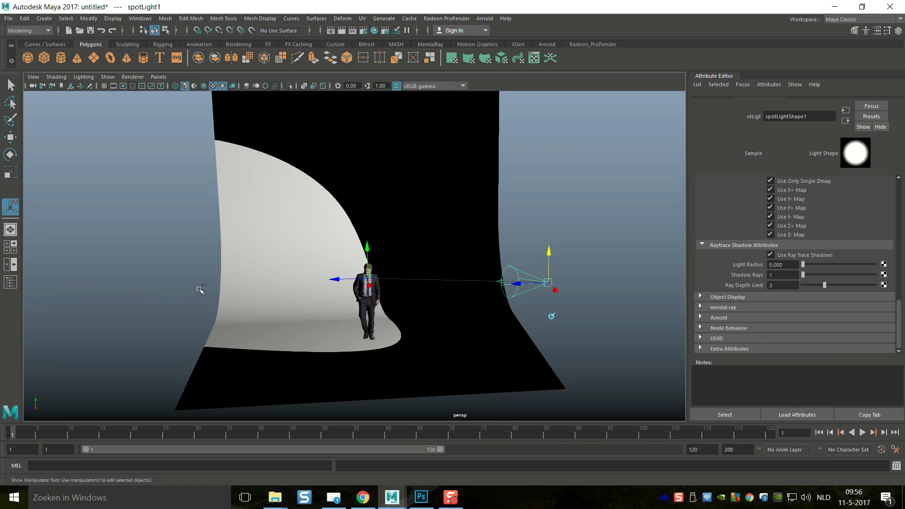
Set spotLightShape1's Decay Rate to Linear and its Intensity to 10
alt+right_drag(529, 304, 535, 298)
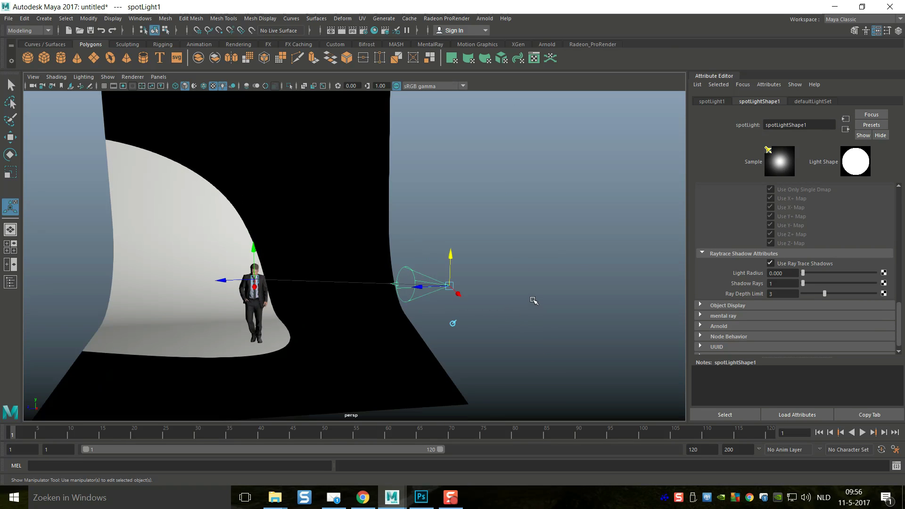
alt+drag(535, 299, 533, 322)
scroll(806, 219, up, 5)
scroll(806, 218, up, 5)
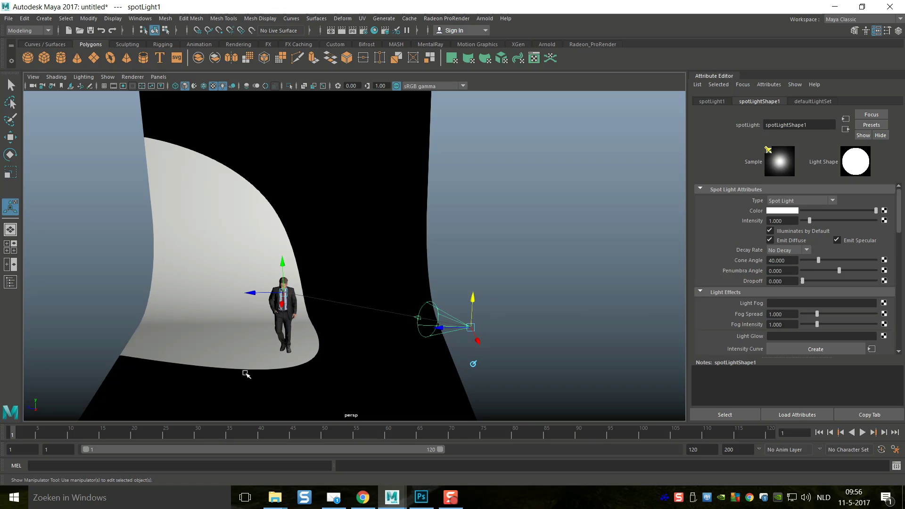
click(806, 250)
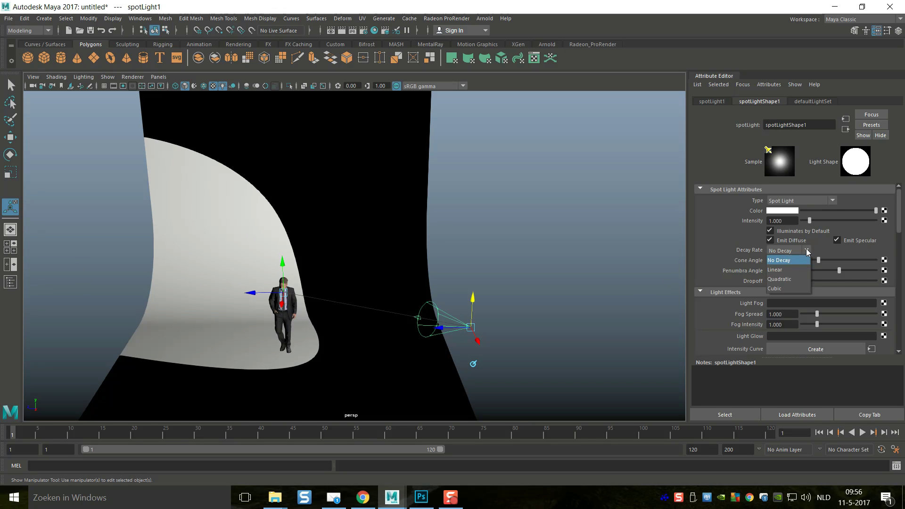
click(785, 269)
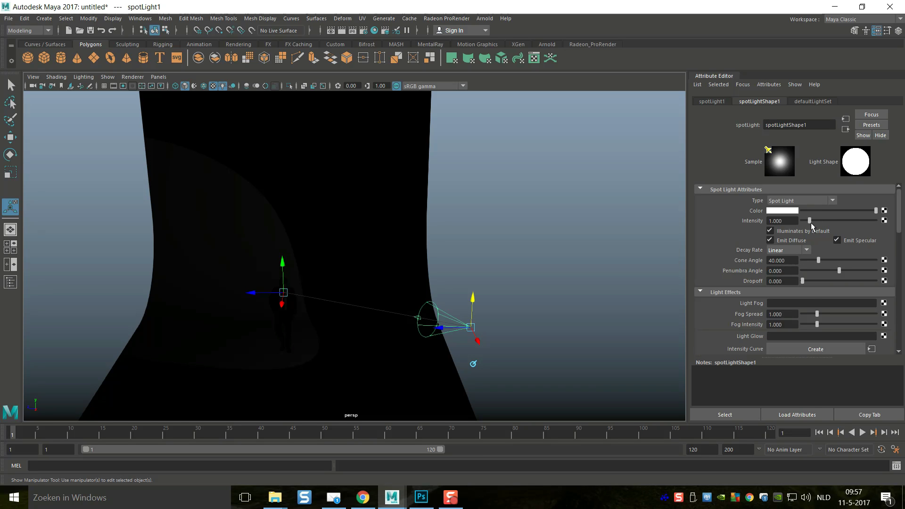
drag(810, 222, 877, 222)
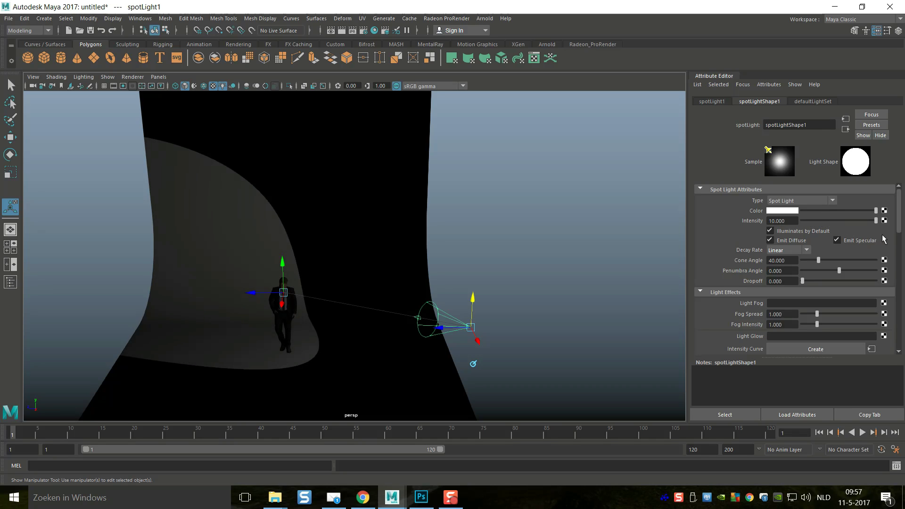
Set the spotlight intensity to 60, trying 40 first
click(789, 219)
text(40)
key(Return)
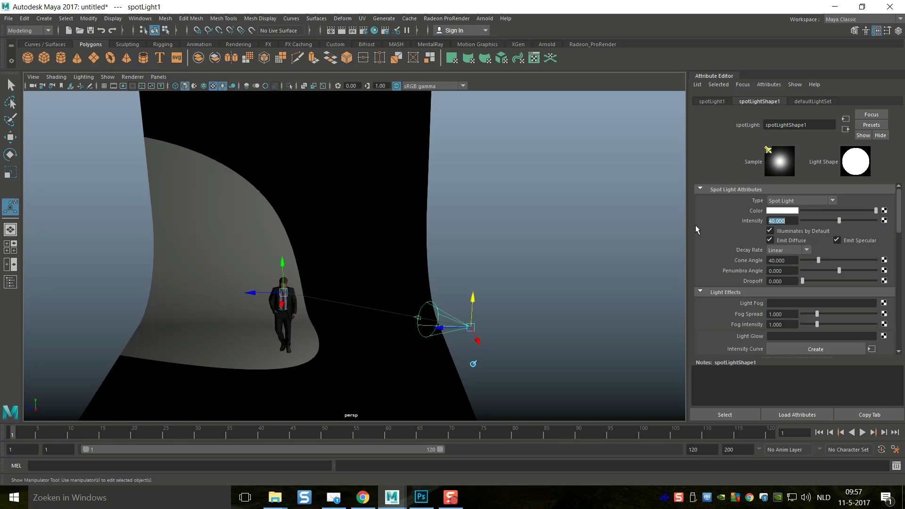
text(60)
key(Return)
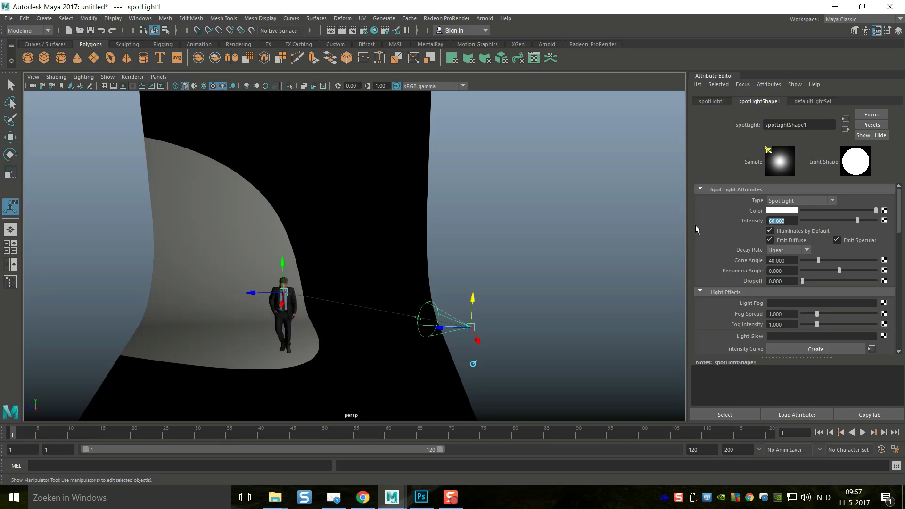
Move the spotlight further left and down beside the figure
alt+drag(282, 303, 349, 315)
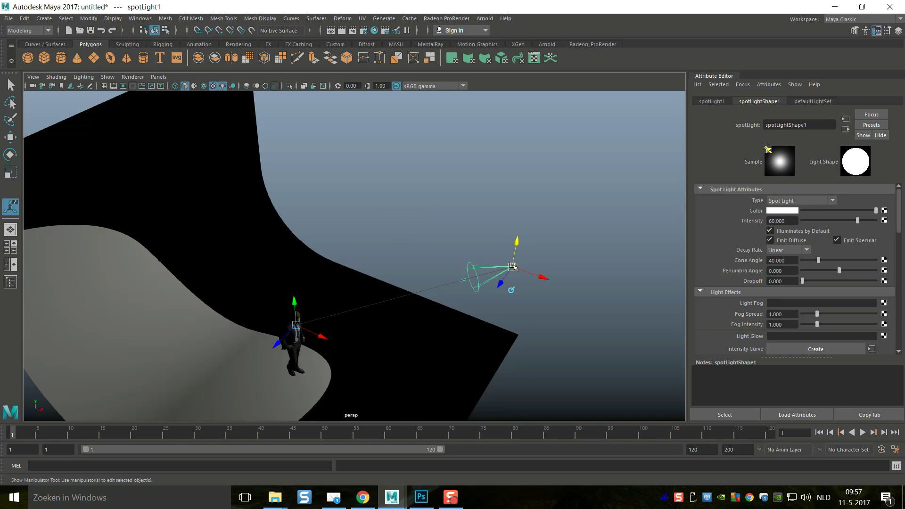
drag(512, 267, 463, 281)
alt+drag(439, 318, 382, 312)
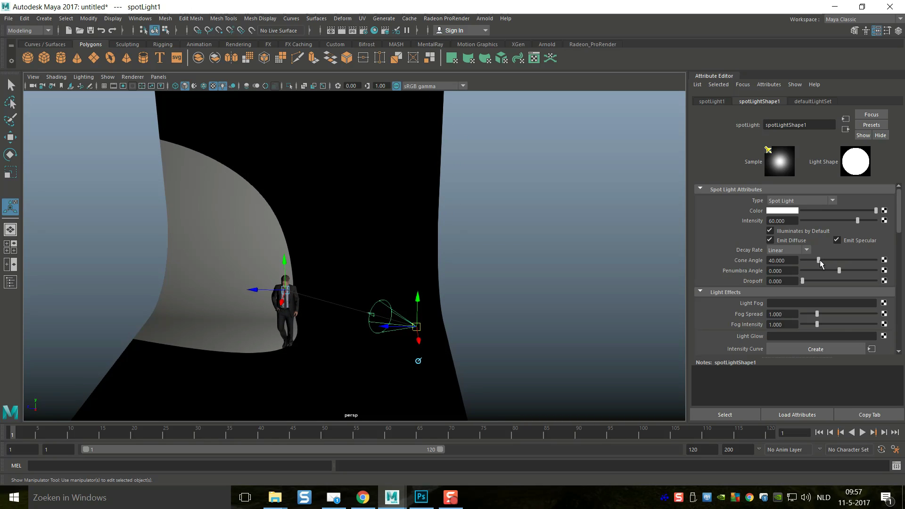
Set the spotlight's cone angle to 87.662, penumbra to -10 and dropoff to 6.623
drag(819, 262, 838, 270)
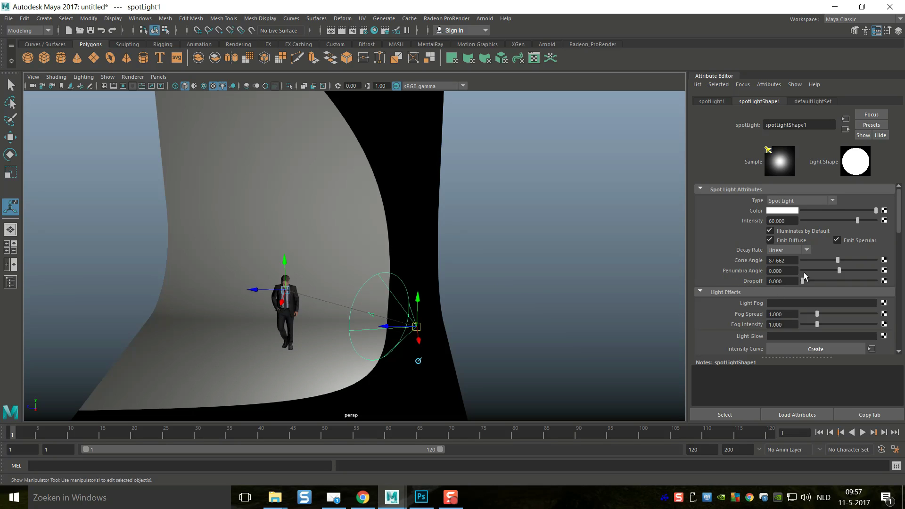
drag(839, 272, 802, 281)
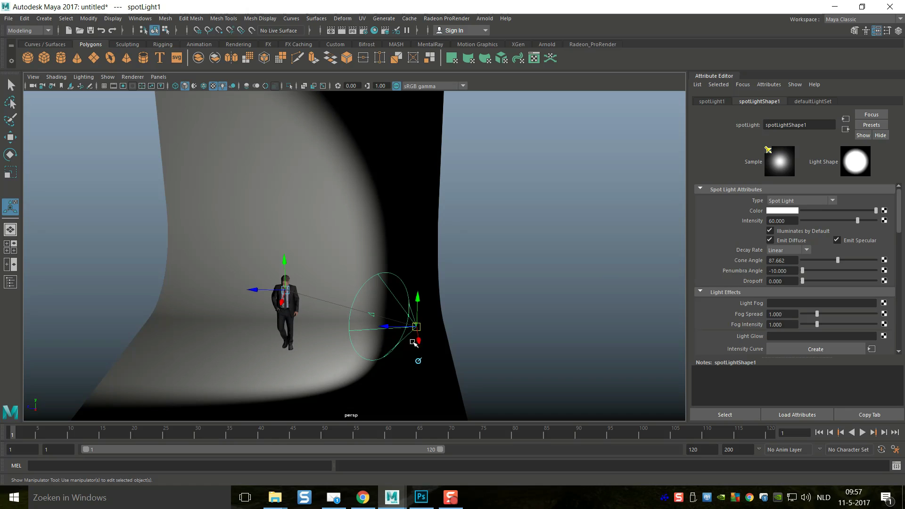
mouse_move(801, 282)
mouse_down()
mouse_move(811, 284)
mouse_move(804, 288)
mouse_up()
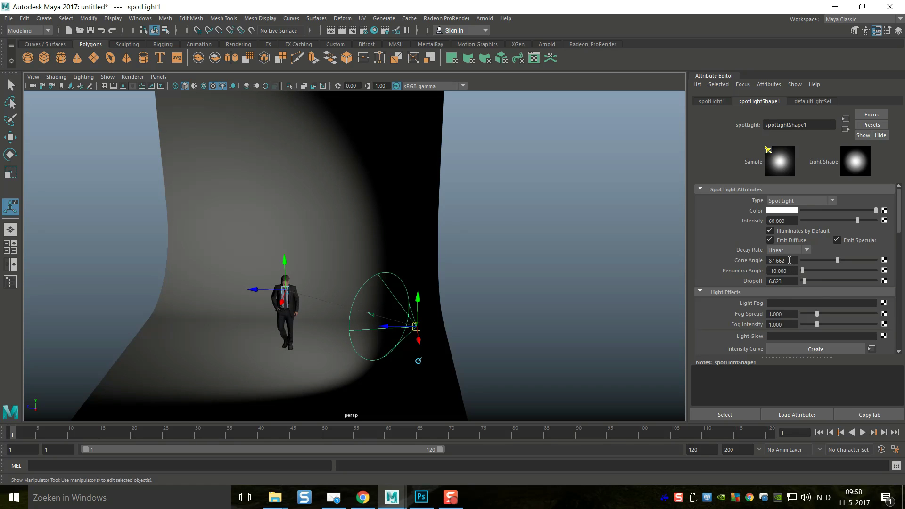
Raise the spotlight intensity to 90, passing through 80
key(Return)
text(80)
key(Return)
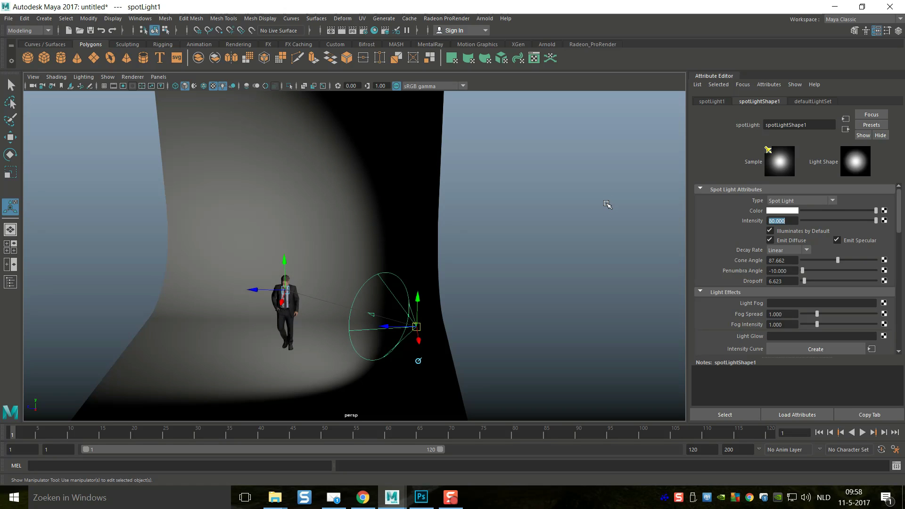
text(90)
key(Return)
Drag the spotlight manipulator to re-aim the cone down at the man
alt+drag(494, 291, 550, 279)
click(470, 255)
drag(470, 255, 474, 282)
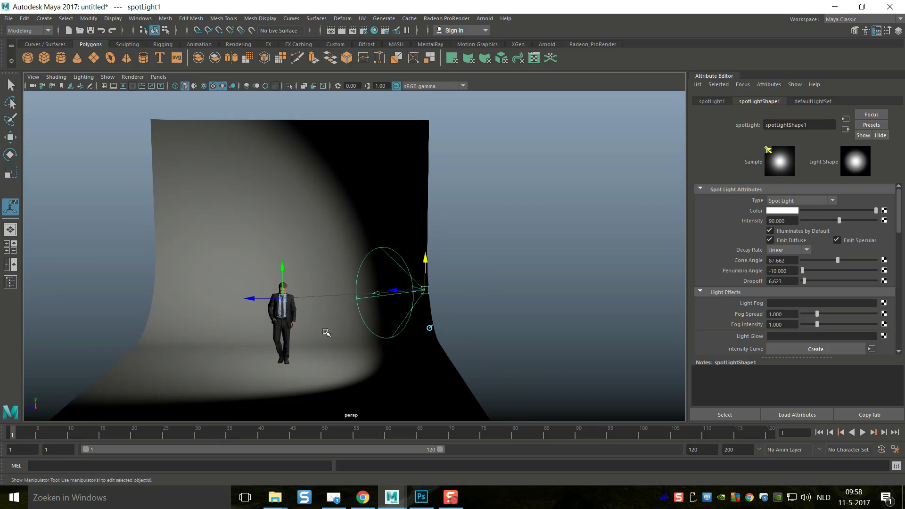
Maximize the perspective view and move in close on the lit man
click(15, 252)
key(space)
scroll(471, 236, up, 3)
alt+middle_drag(346, 263, 476, 179)
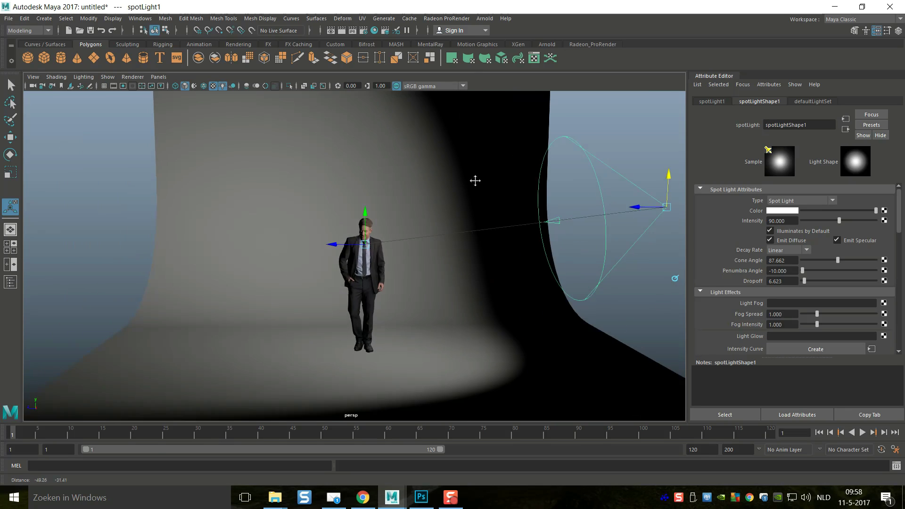
scroll(459, 210, up, 5)
scroll(457, 220, up, 2)
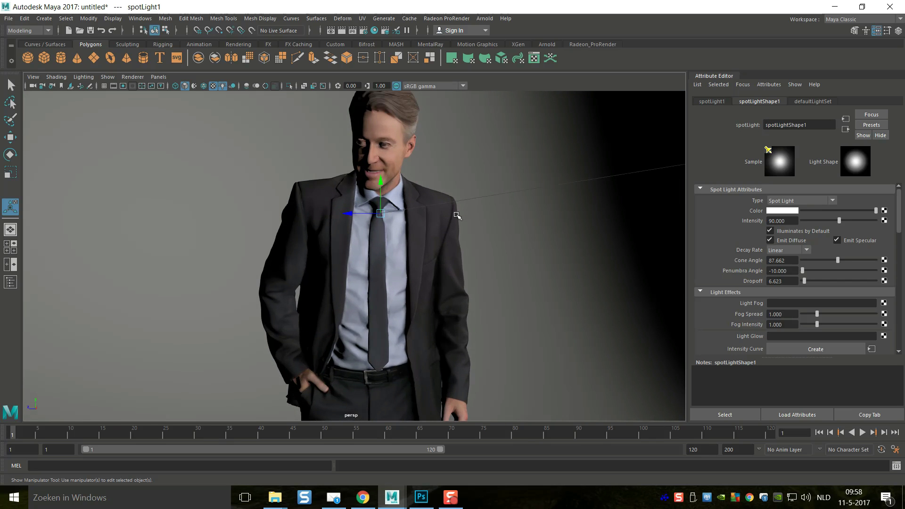
alt+middle_drag(461, 212, 464, 294)
mouse_move(471, 298)
alt+mouse_down()
mouse_move(469, 307)
mouse_move(461, 285)
mouse_move(464, 296)
alt+mouse_up()
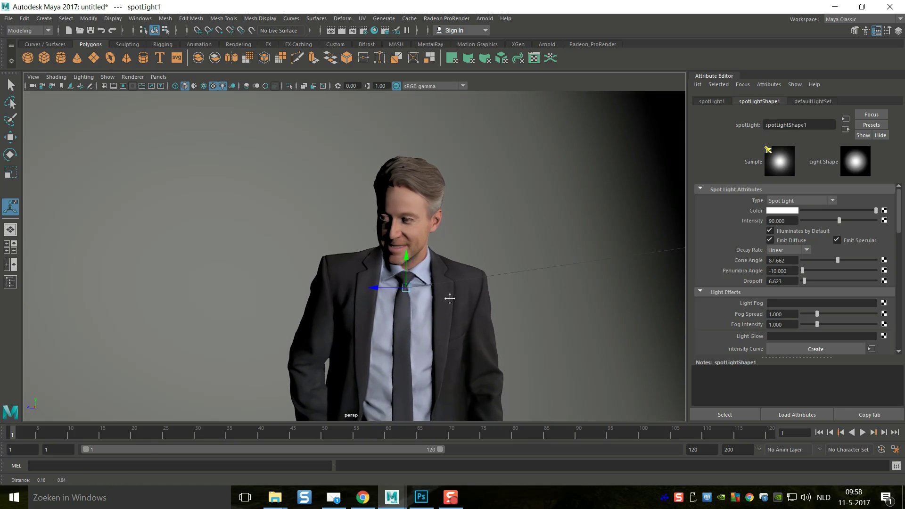
alt+middle_drag(448, 303, 429, 273)
alt+drag(428, 273, 430, 288)
alt+middle_drag(430, 288, 428, 246)
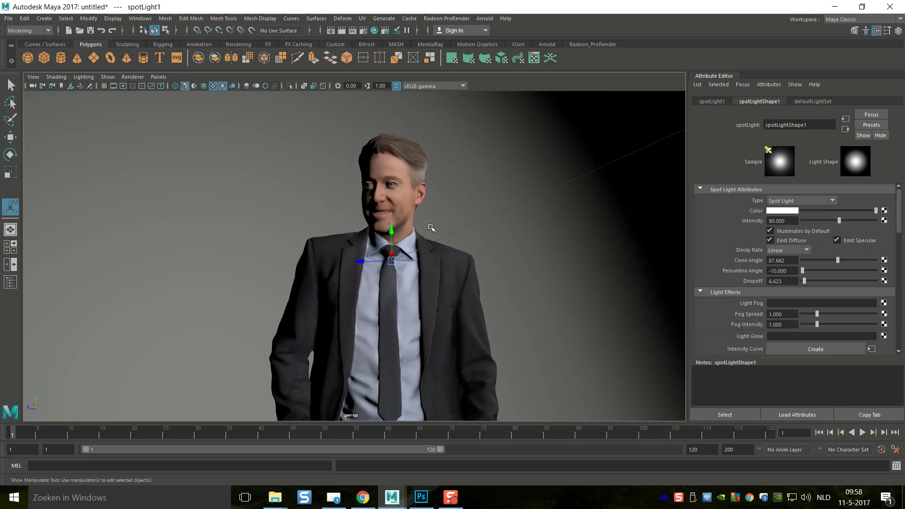
Inspect the wall edge, light falloff and feet, then select the curved backdrop
scroll(428, 235, down, 2)
mouse_move(423, 268)
alt+mouse_down()
mouse_move(416, 277)
mouse_move(410, 208)
mouse_move(418, 262)
mouse_move(403, 282)
mouse_move(401, 239)
mouse_move(400, 269)
mouse_move(415, 268)
alt+mouse_up()
alt+middle_drag(415, 268, 408, 288)
scroll(408, 286, down, 3)
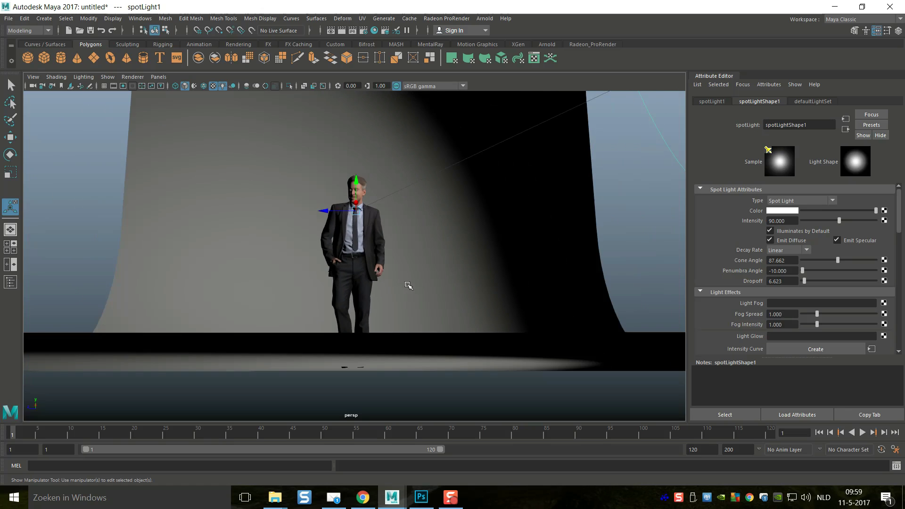
alt+drag(413, 290, 417, 290)
scroll(418, 289, up, 2)
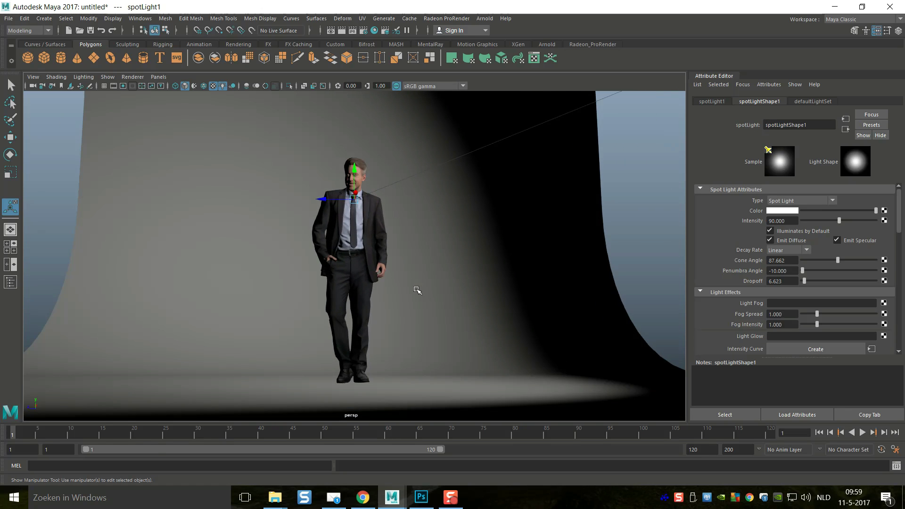
scroll(417, 289, up, 2)
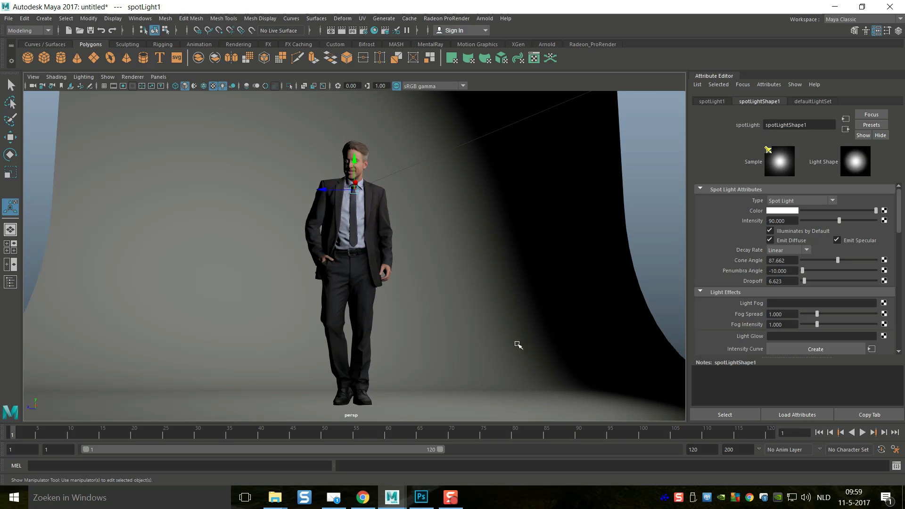
click(573, 323)
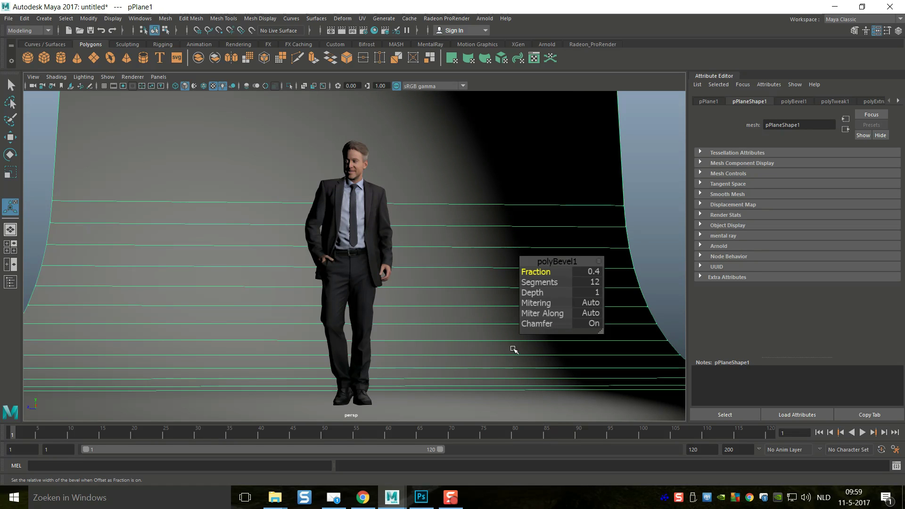
Scale the backdrop plane wider along X and save the frontal view as a named camera bookmark
key(r)
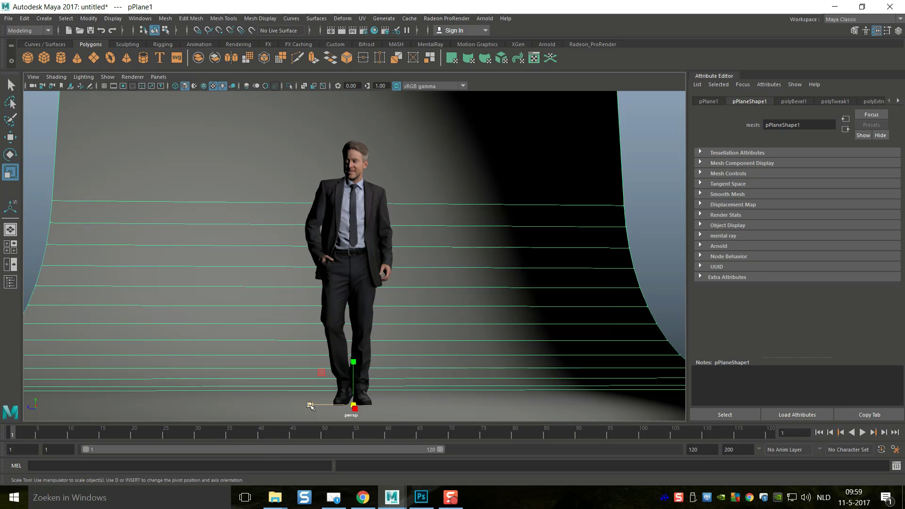
drag(309, 405, 166, 436)
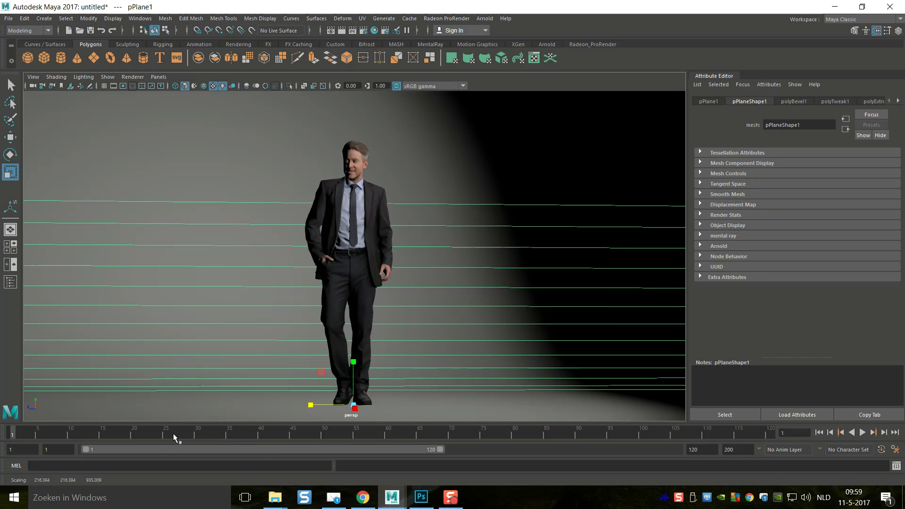
click(34, 80)
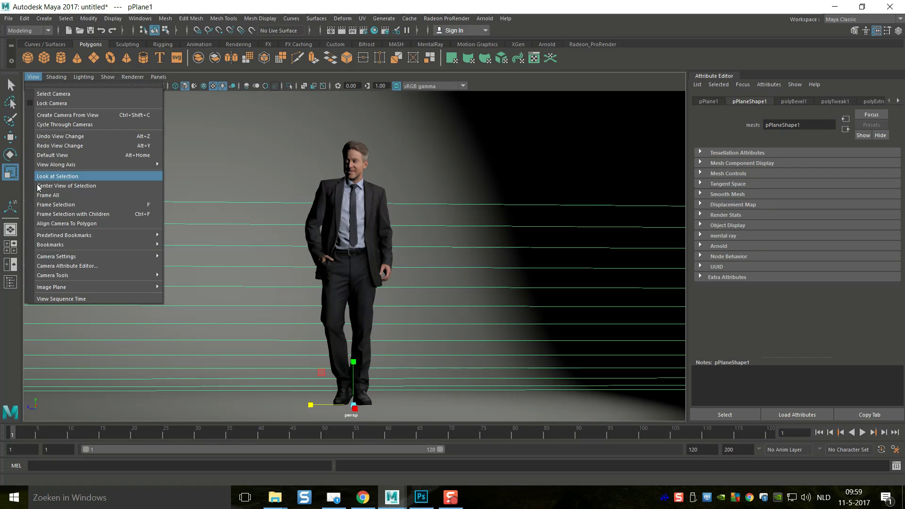
mouse_move(94, 245)
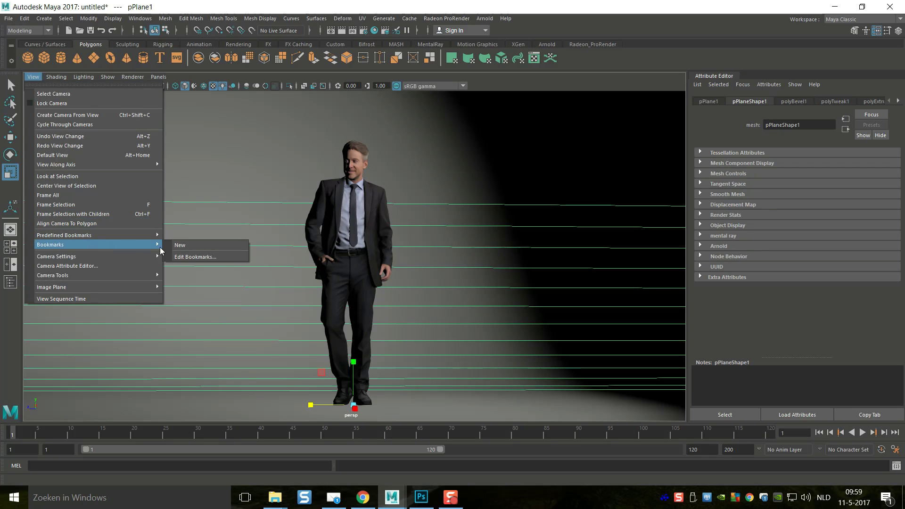
click(193, 256)
click(391, 287)
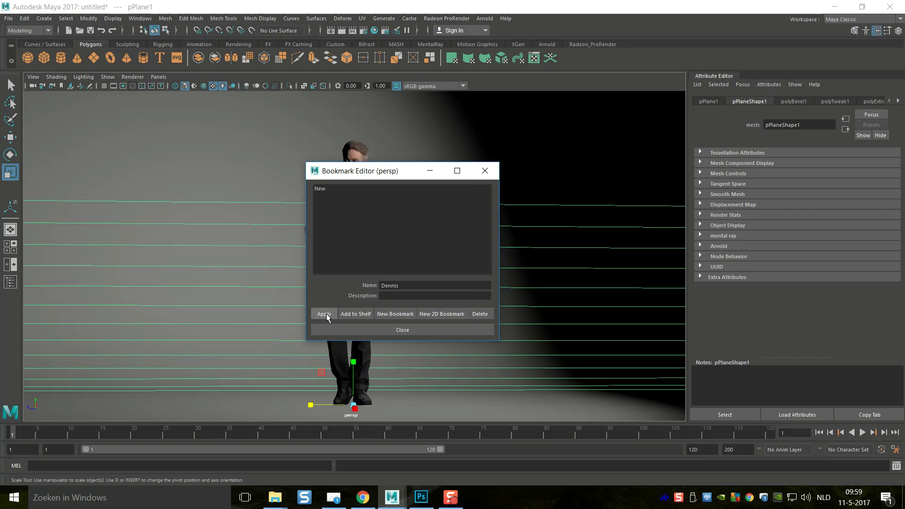
click(353, 329)
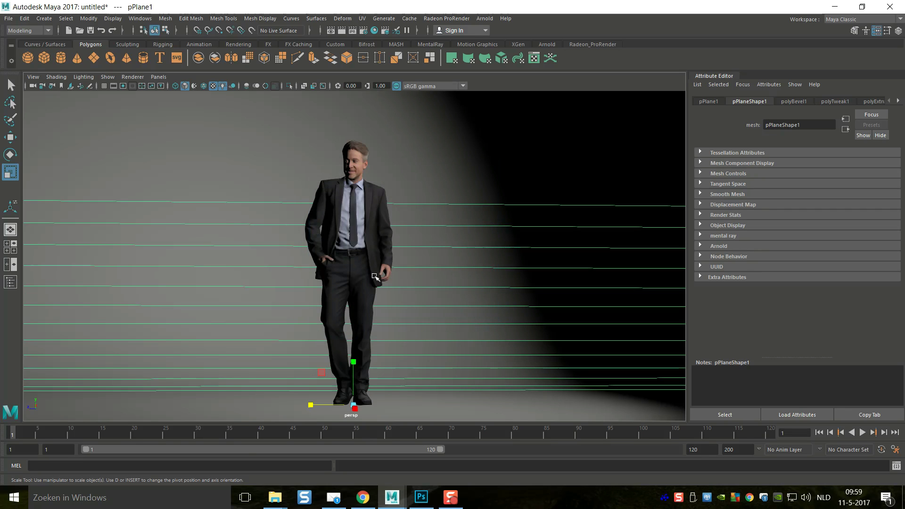
Orbit to a side view, then recall the saved frontal bookmark to test it
alt+drag(374, 276, 408, 320)
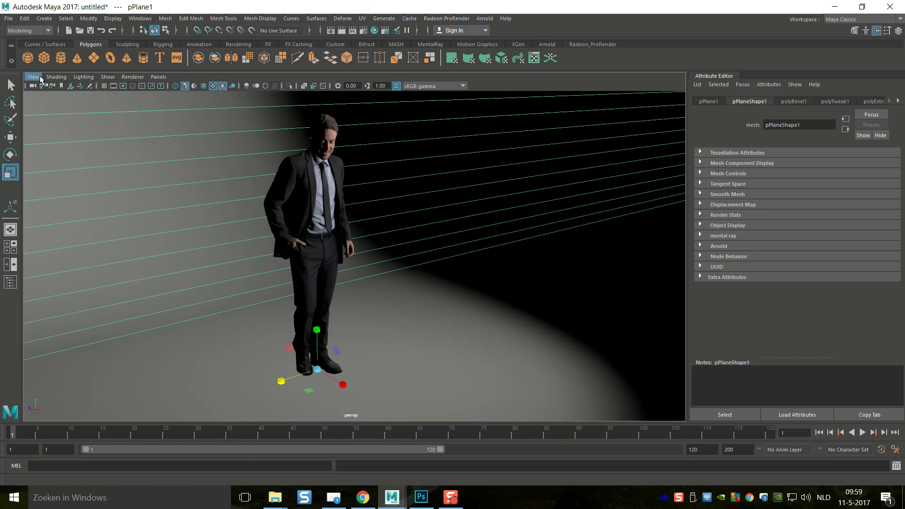
click(34, 77)
mouse_move(117, 243)
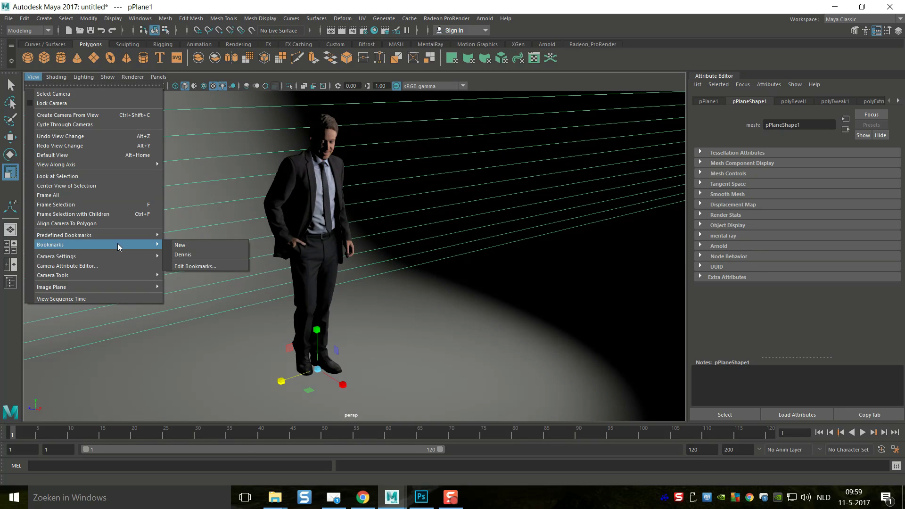
click(209, 254)
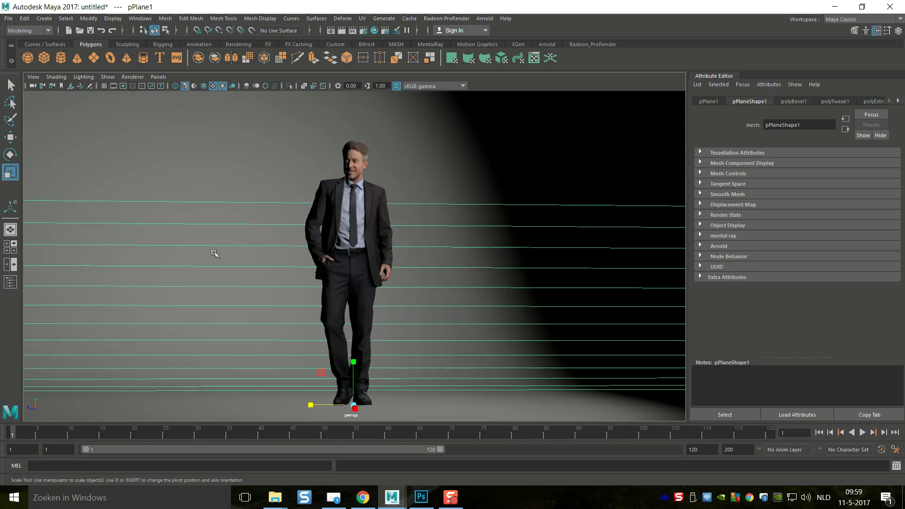
click(17, 245)
key(space)
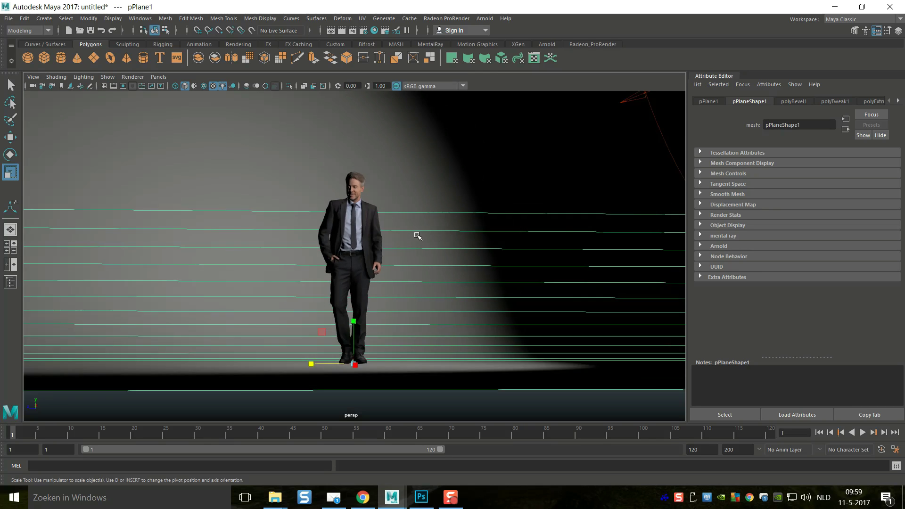
Create a second spot light via Create > Lights > Spot Light
scroll(417, 235, down, 5)
alt+drag(424, 253, 460, 283)
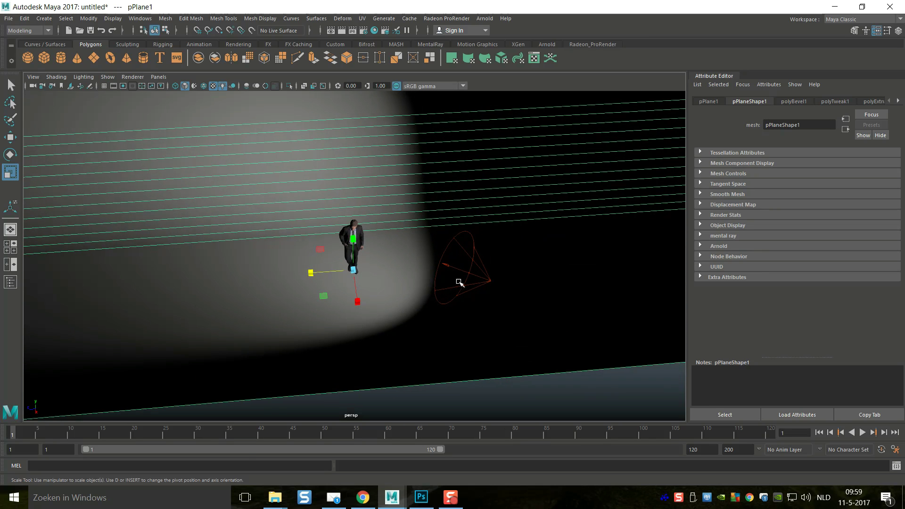
click(483, 282)
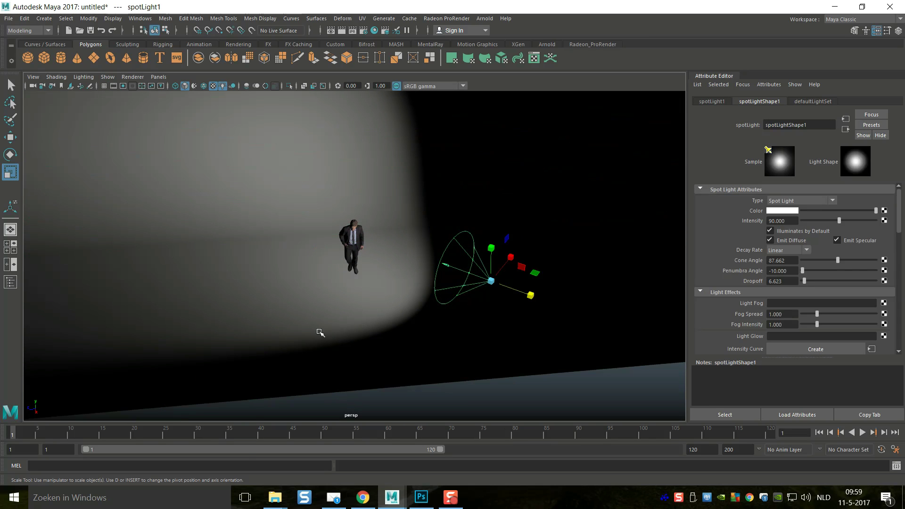
mouse_move(319, 333)
alt+mouse_down()
mouse_move(359, 306)
mouse_move(344, 343)
mouse_move(307, 325)
alt+mouse_up()
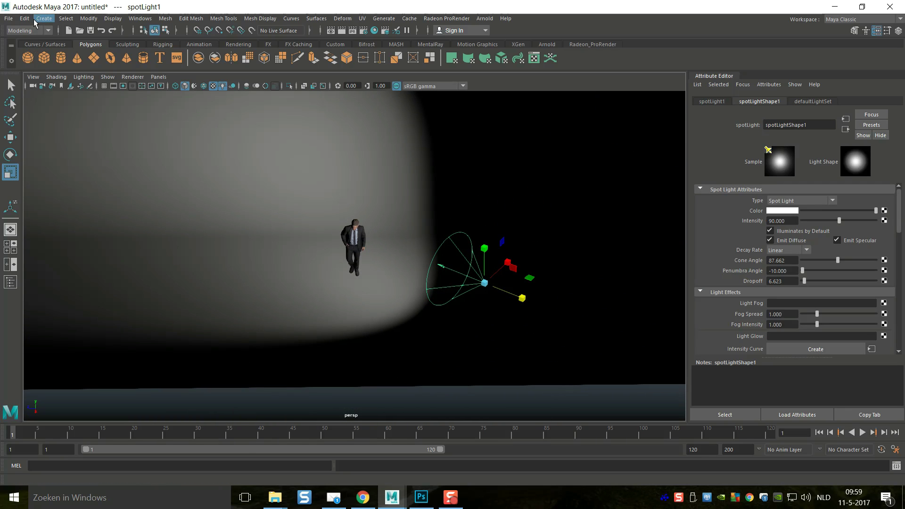
click(45, 19)
mouse_move(100, 72)
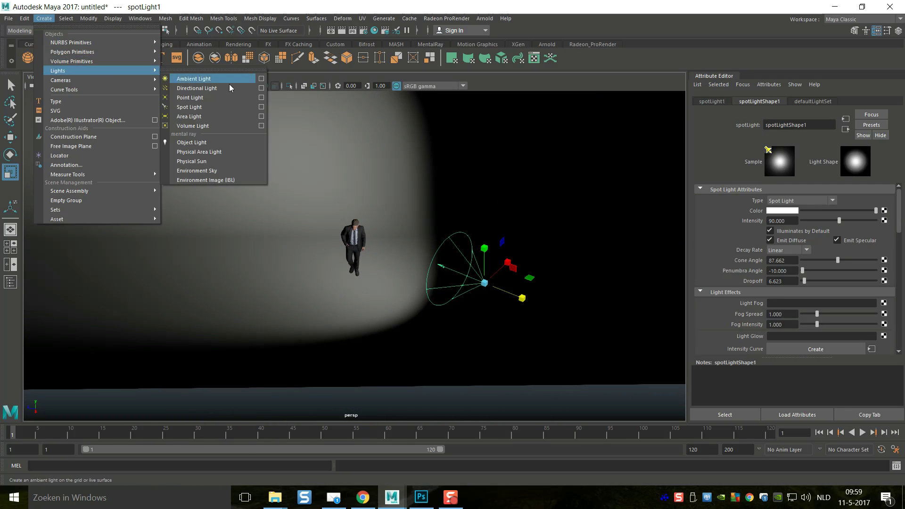
click(215, 110)
Move the new spot light along its Z axis out to the man's left
alt+drag(218, 105, 255, 234)
key(w)
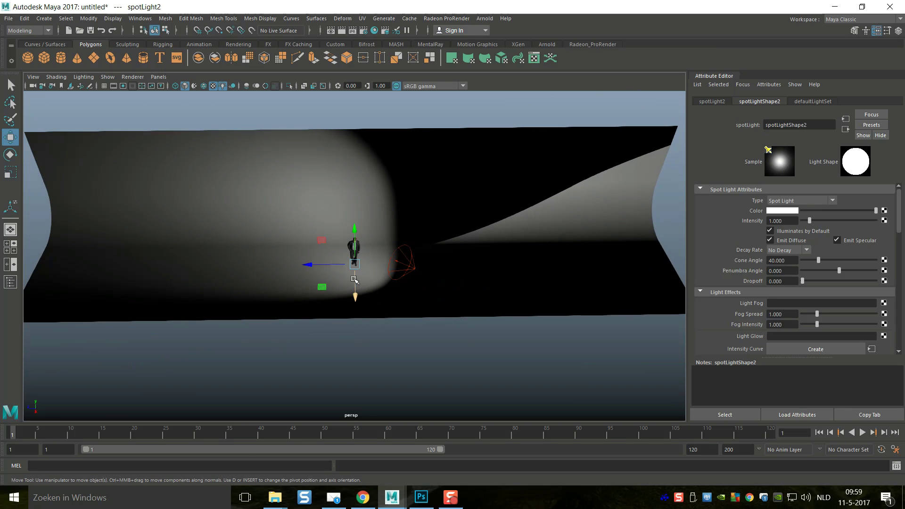
click(318, 266)
drag(319, 266, 226, 283)
scroll(340, 319, up, 3)
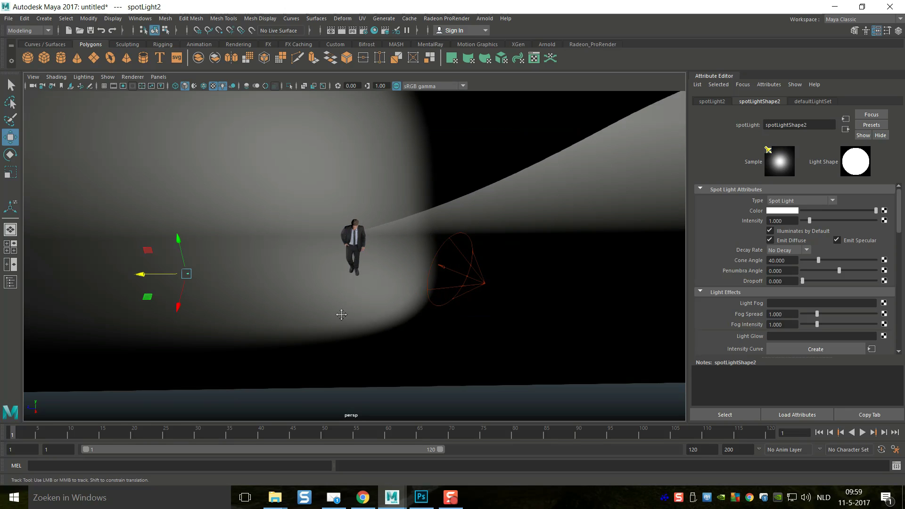
mouse_move(343, 313)
alt+mouse_down()
mouse_move(344, 324)
mouse_move(345, 311)
alt+mouse_up()
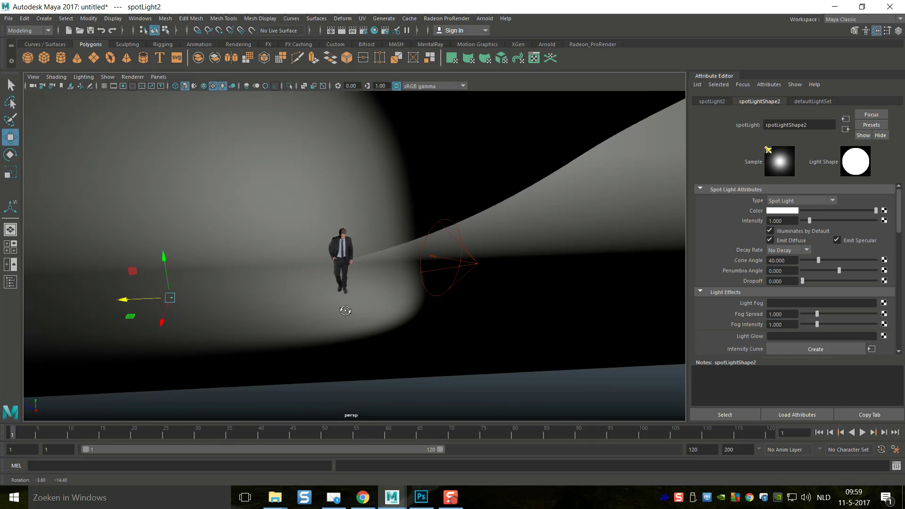
click(475, 262)
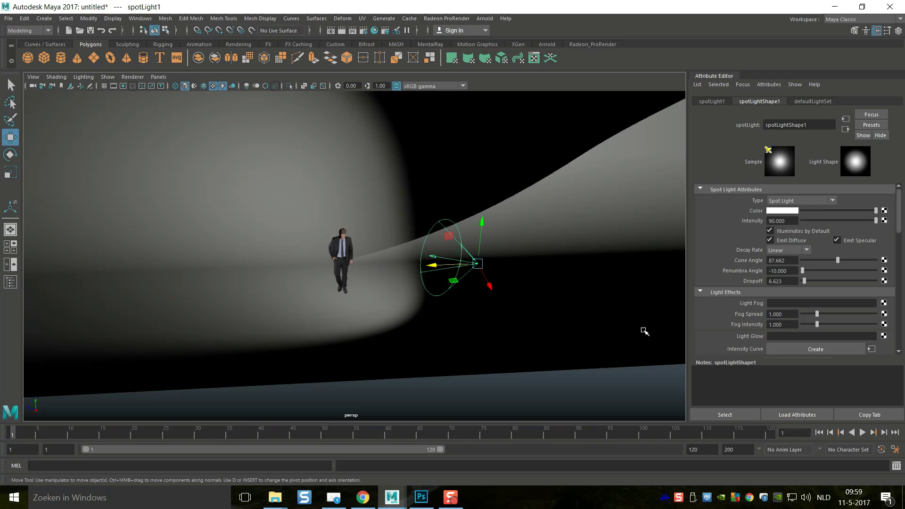
Hide spotLight1, then select spotLight2 in the Outliner and raise it higher along Y
key(ctrl+h)
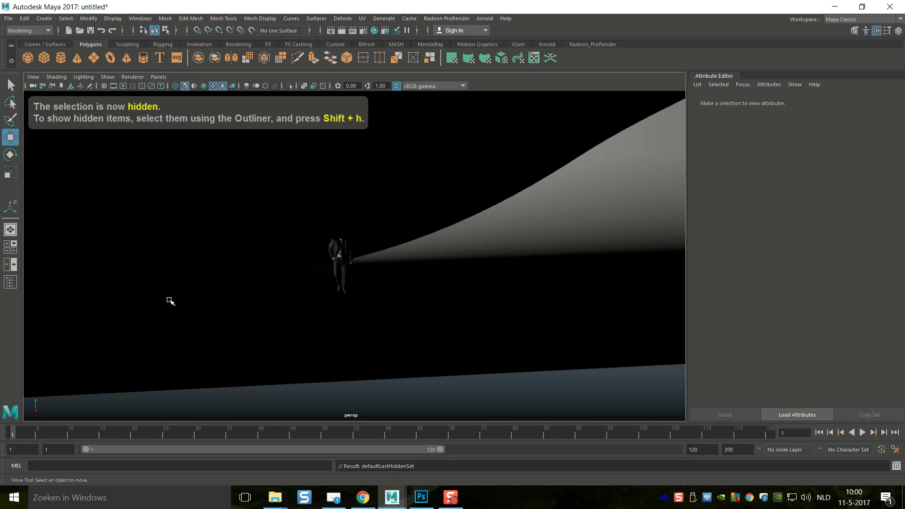
click(172, 301)
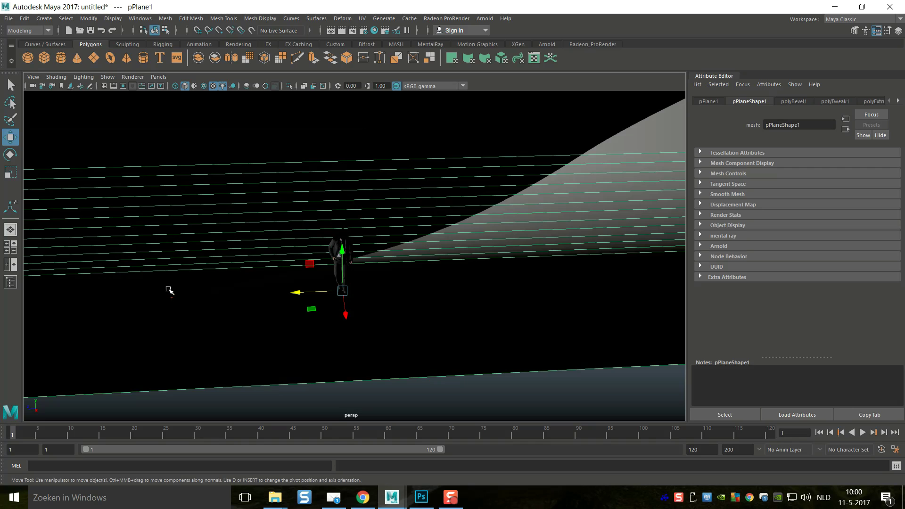
click(10, 283)
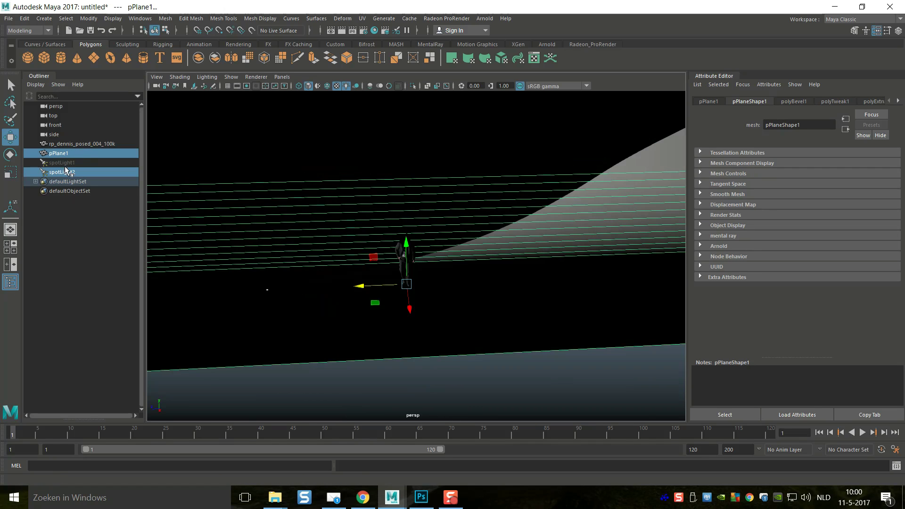
click(65, 172)
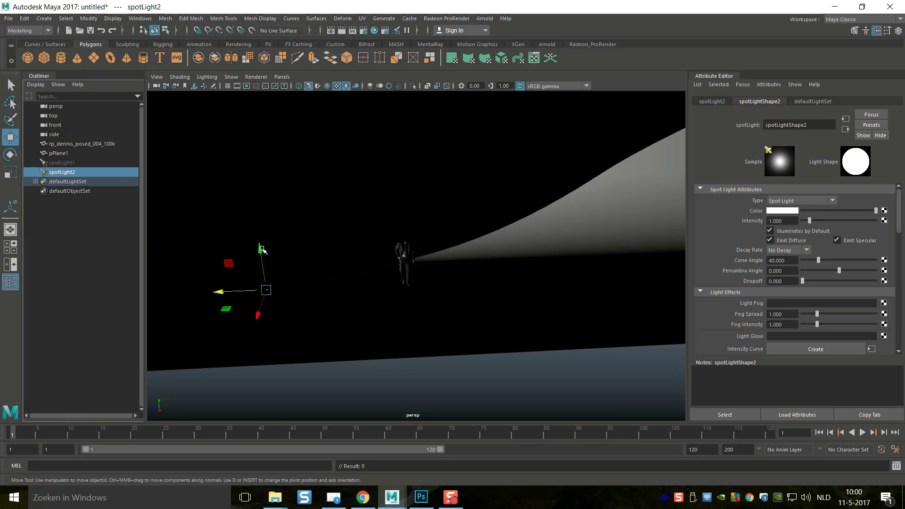
drag(262, 249, 250, 189)
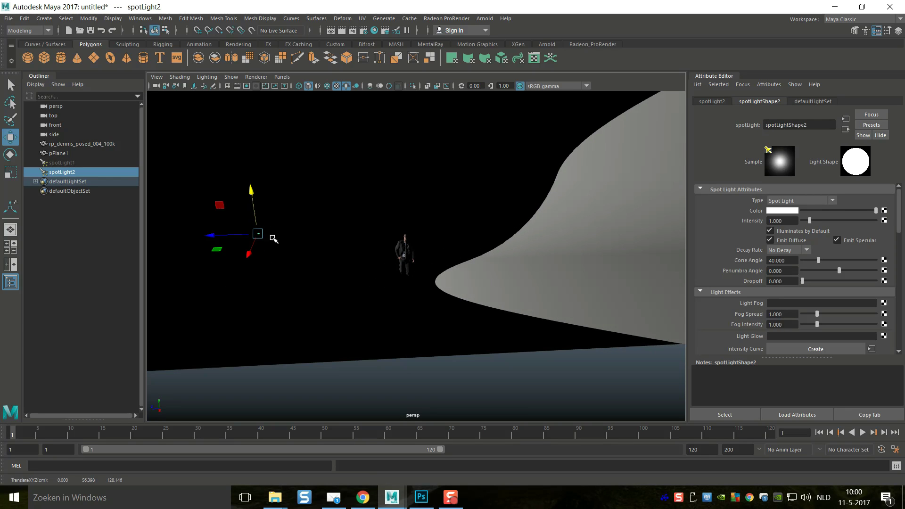
alt+drag(305, 248, 373, 305)
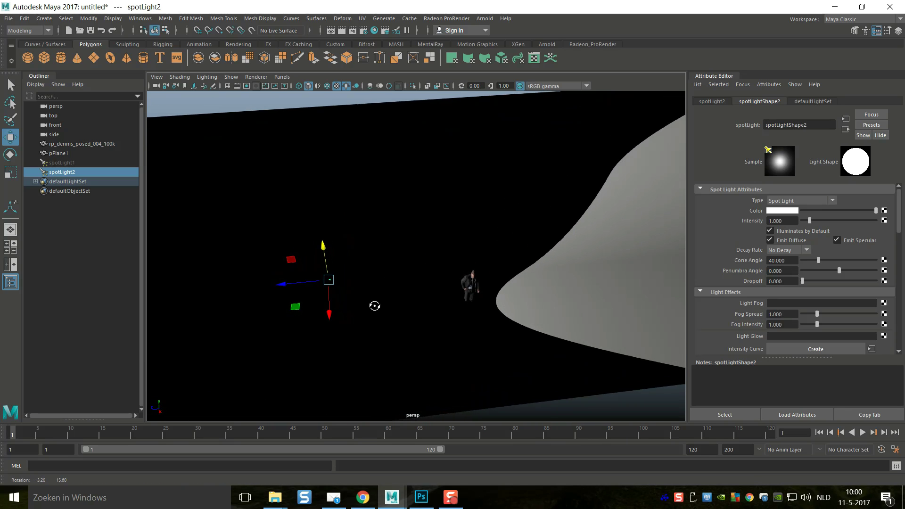
click(10, 243)
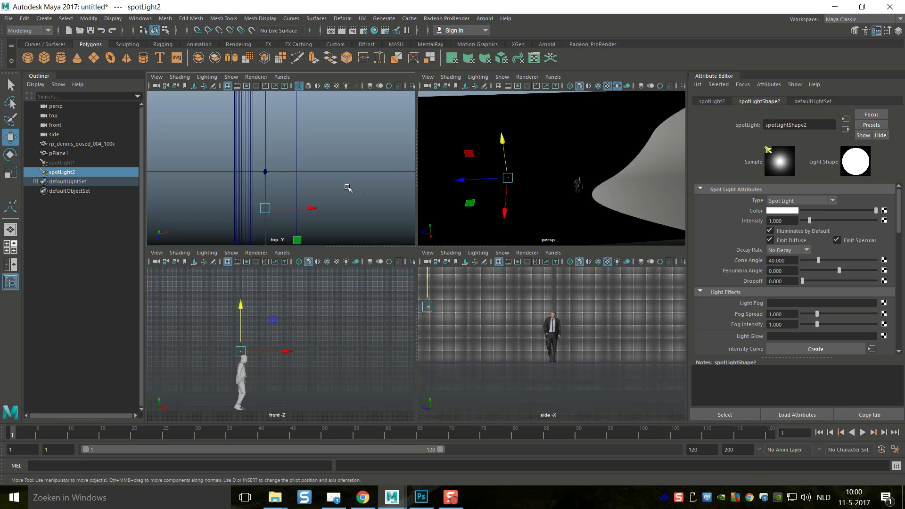
In the top view, move spotLight2 along Z and slightly along X
key(space)
scroll(348, 254, down, 2)
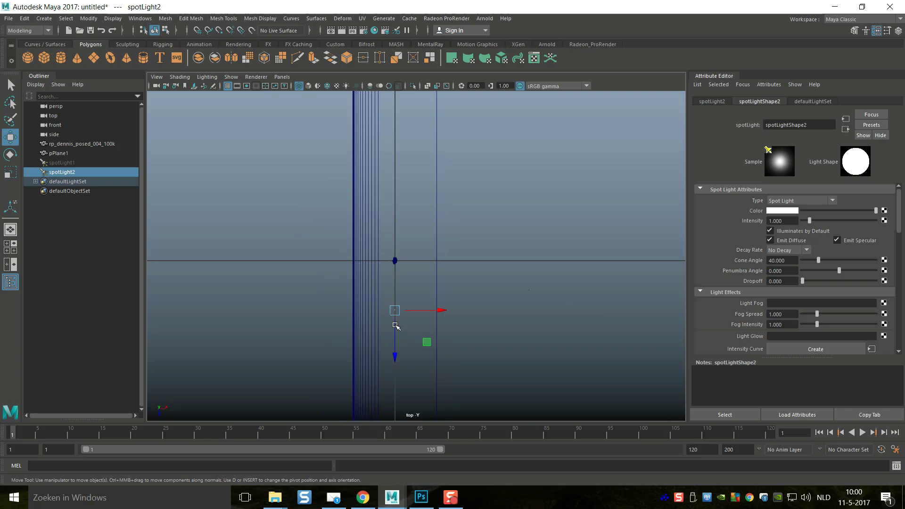
scroll(395, 325, up, 5)
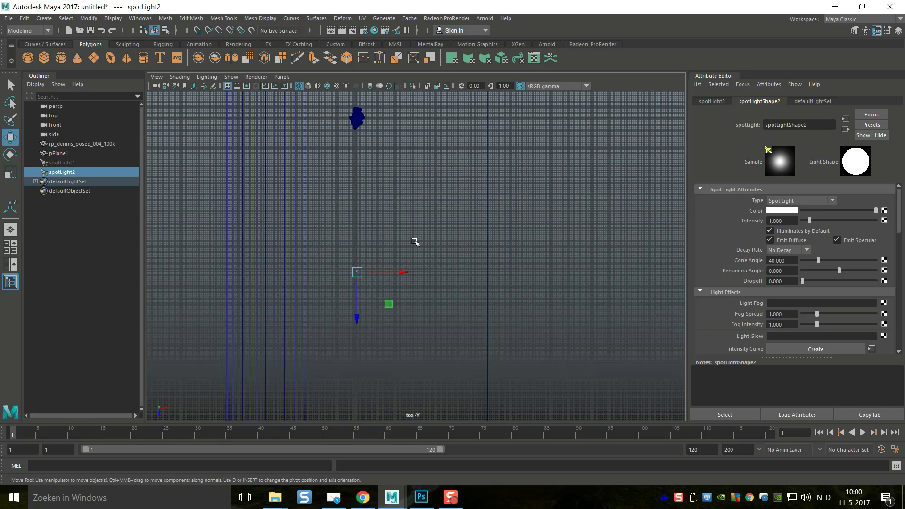
alt+middle_drag(415, 242, 453, 286)
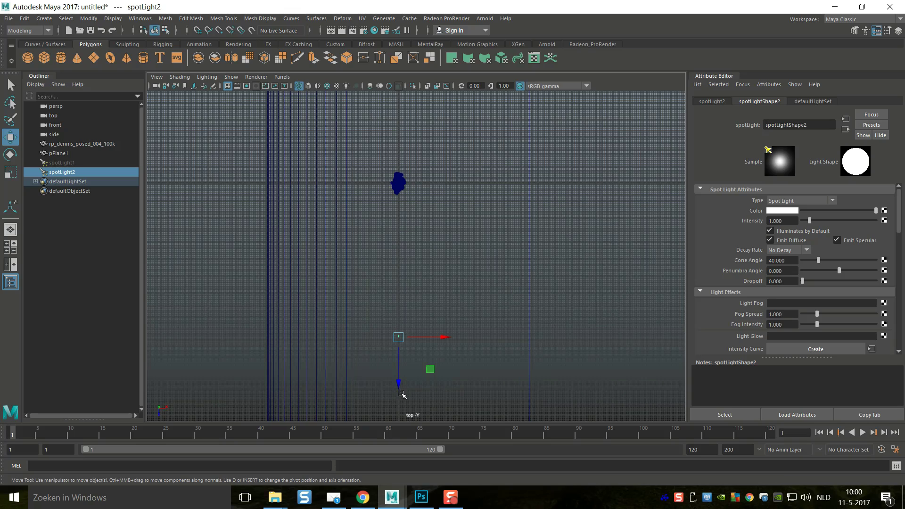
drag(400, 380, 406, 337)
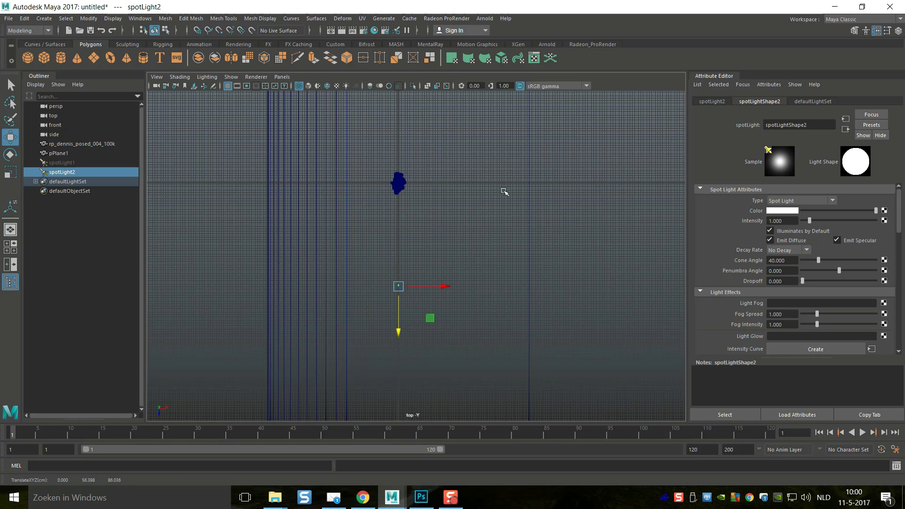
drag(443, 286, 469, 291)
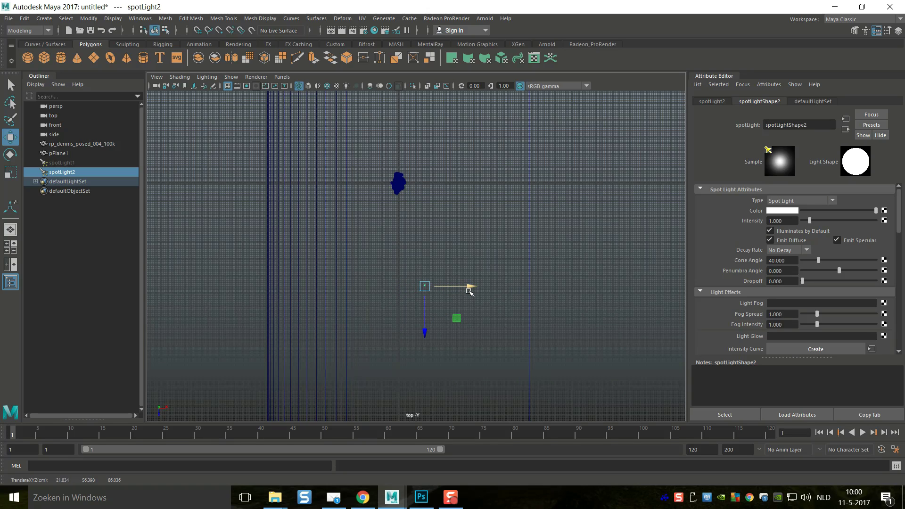
With the Show Manipulator tool, drag spotLight2's aim point onto the head and shift its origin right
key(t)
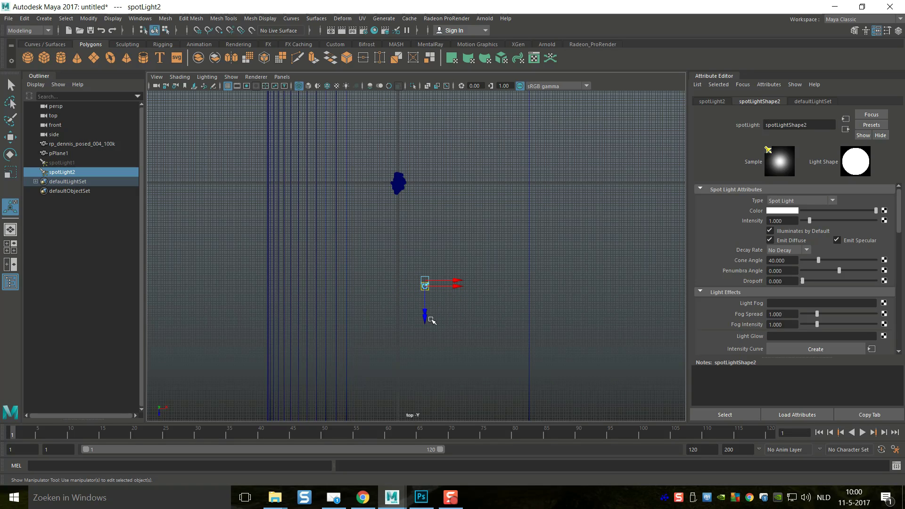
drag(430, 320, 426, 214)
drag(456, 183, 430, 181)
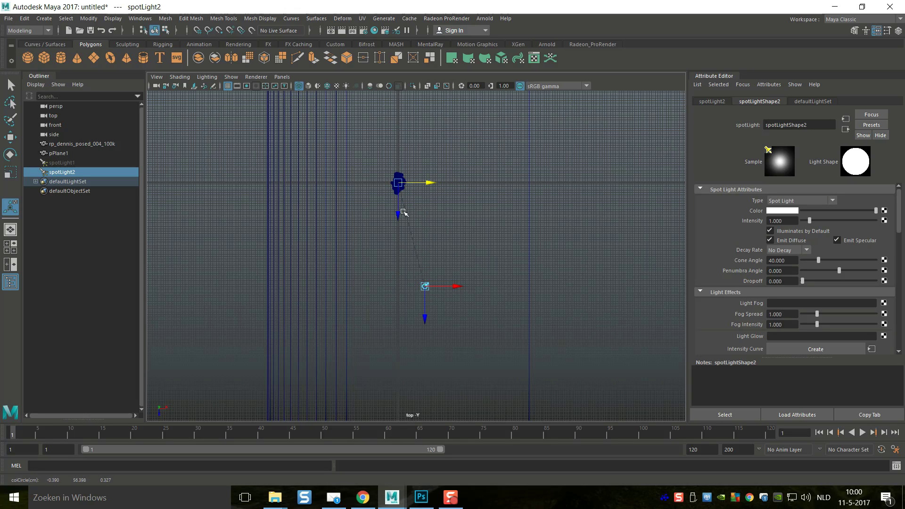
drag(403, 213, 399, 216)
drag(456, 286, 462, 289)
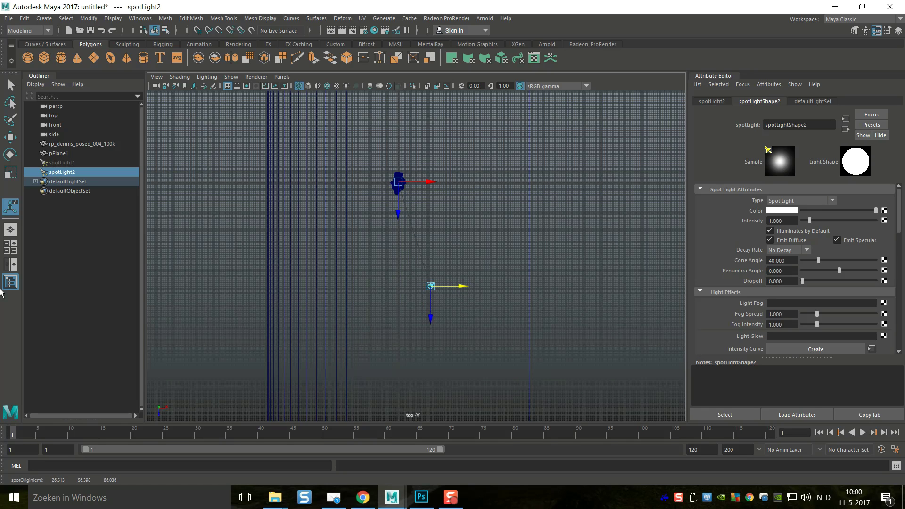
In the front view, lower the aim point to the head and raise the light origin slightly
click(6, 250)
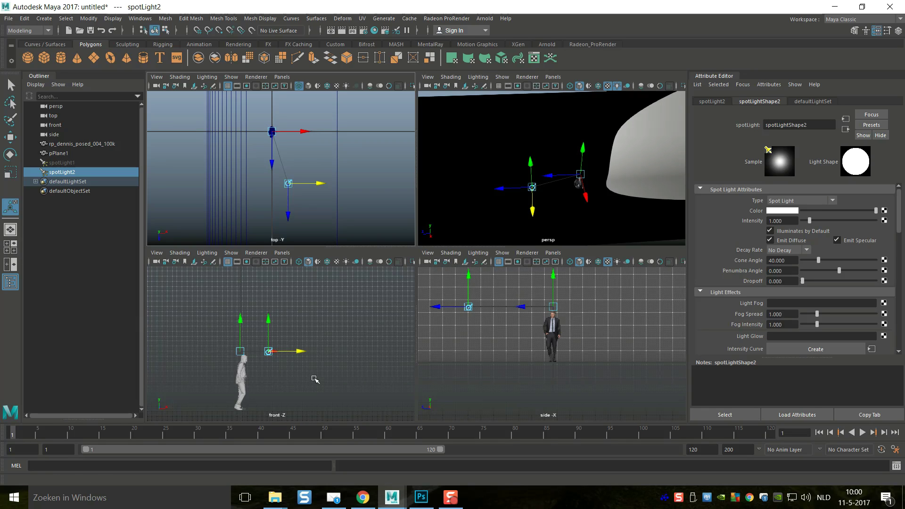
key(space)
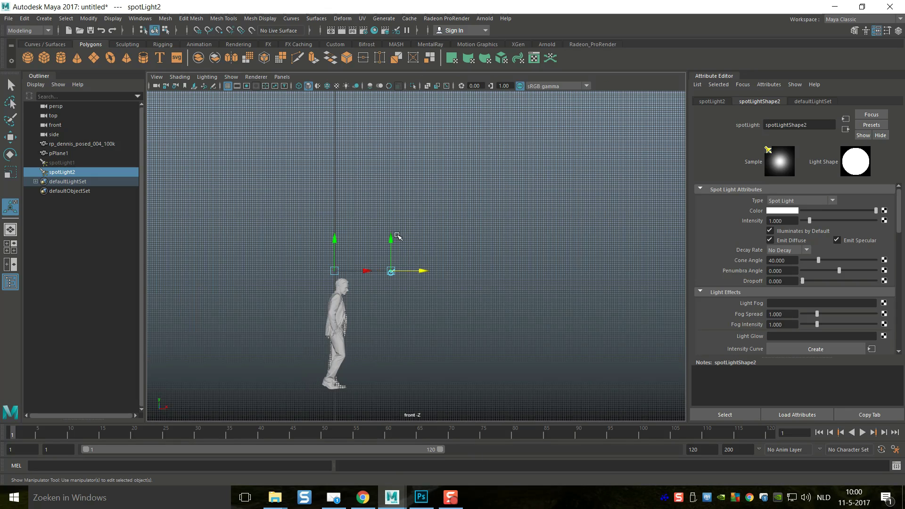
drag(335, 239, 376, 290)
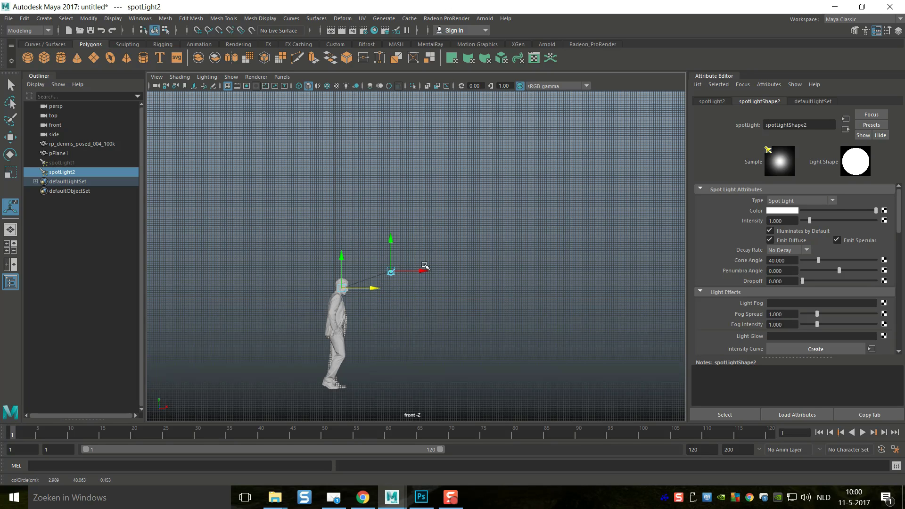
drag(392, 237, 391, 234)
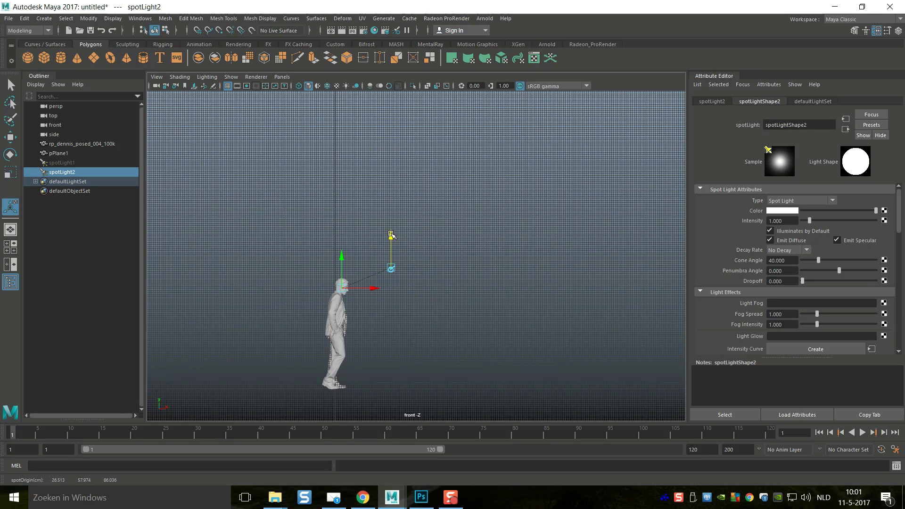
click(10, 247)
key(space)
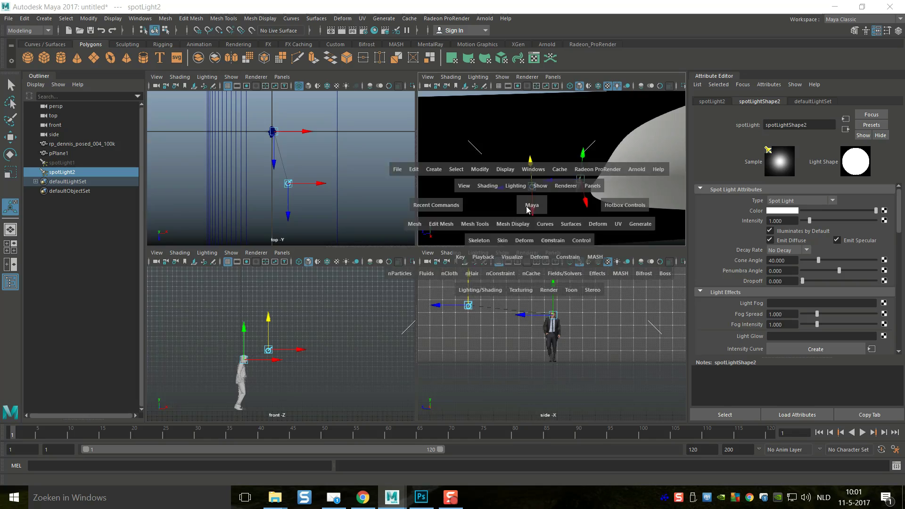
Raise spotLight2's origin higher above the figure in the perspective view
scroll(471, 295, down, 3)
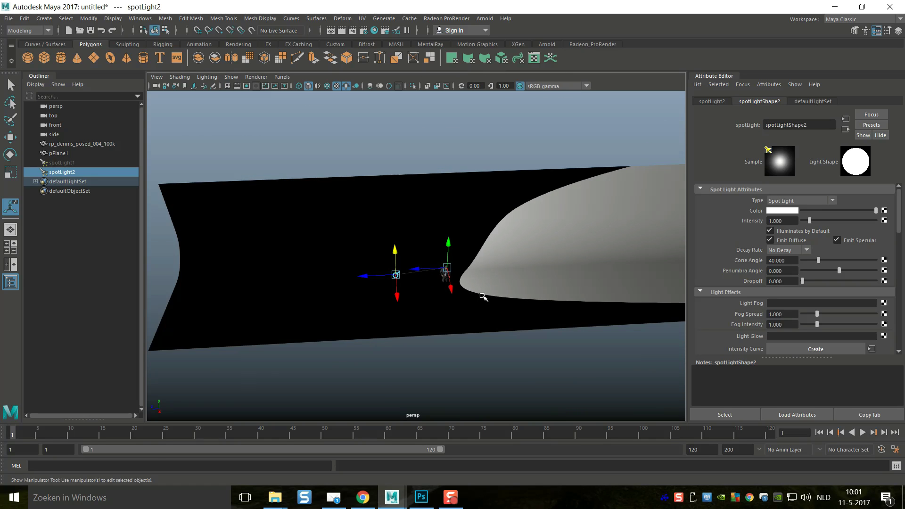
scroll(483, 296, up, 5)
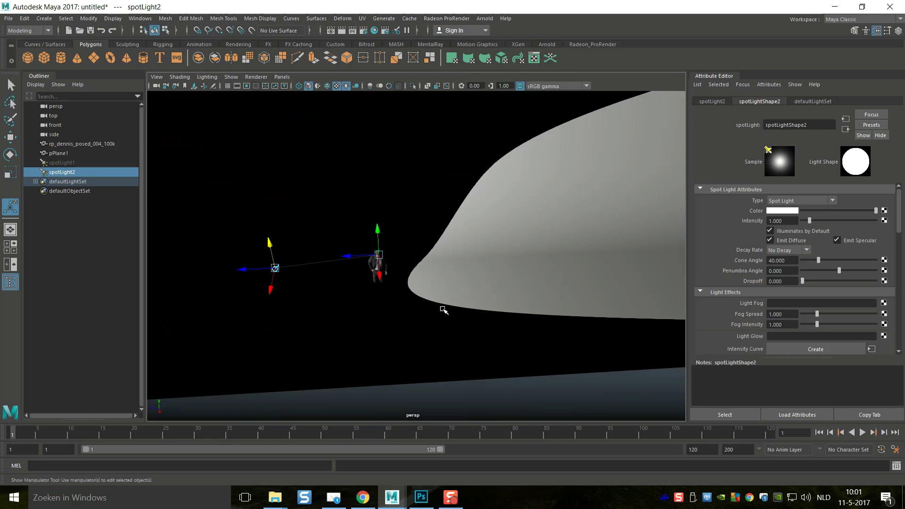
alt+drag(442, 310, 302, 251)
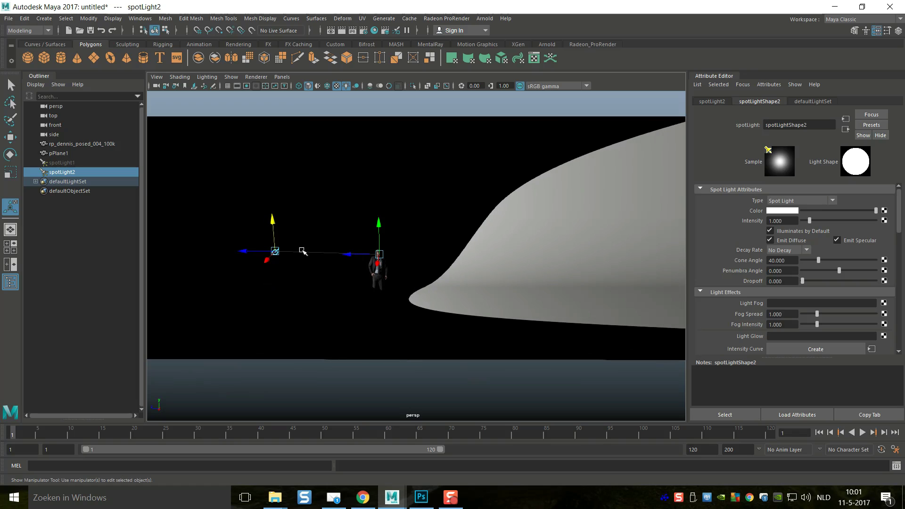
middle_drag(276, 224, 285, 192)
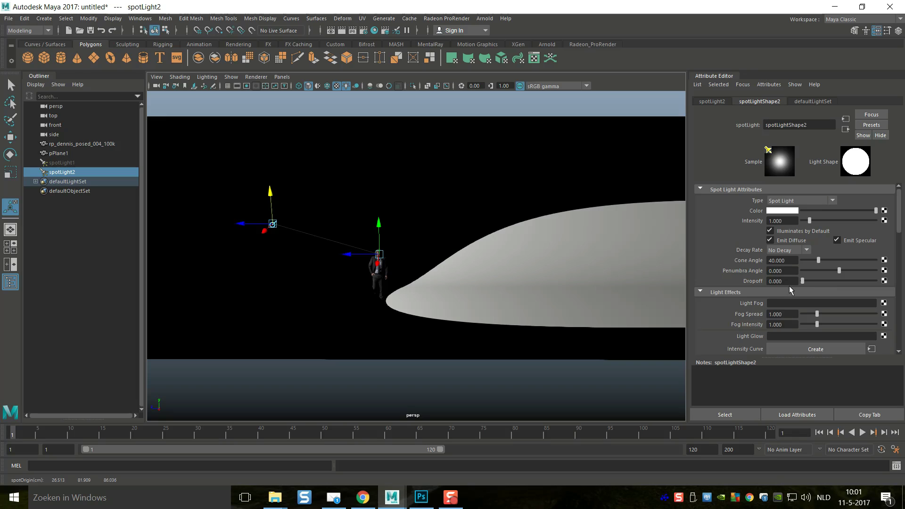
Set spotLight2's cone angle to 102.856, penumbra to 10 and dropoff to 8.279
drag(816, 260, 843, 265)
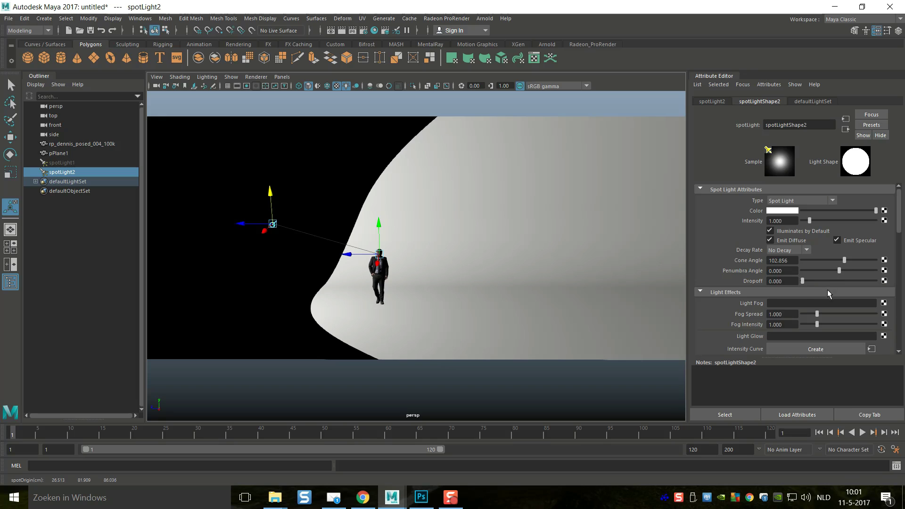
drag(837, 274, 876, 279)
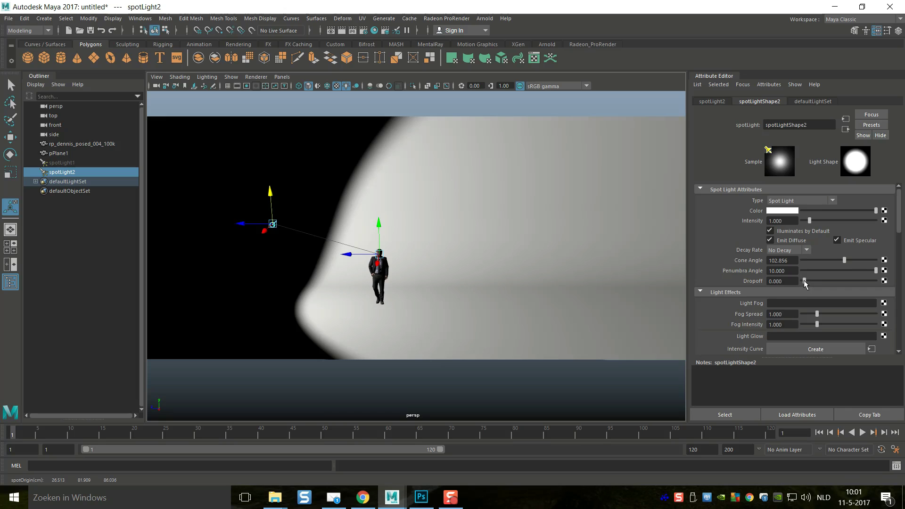
drag(804, 280, 804, 282)
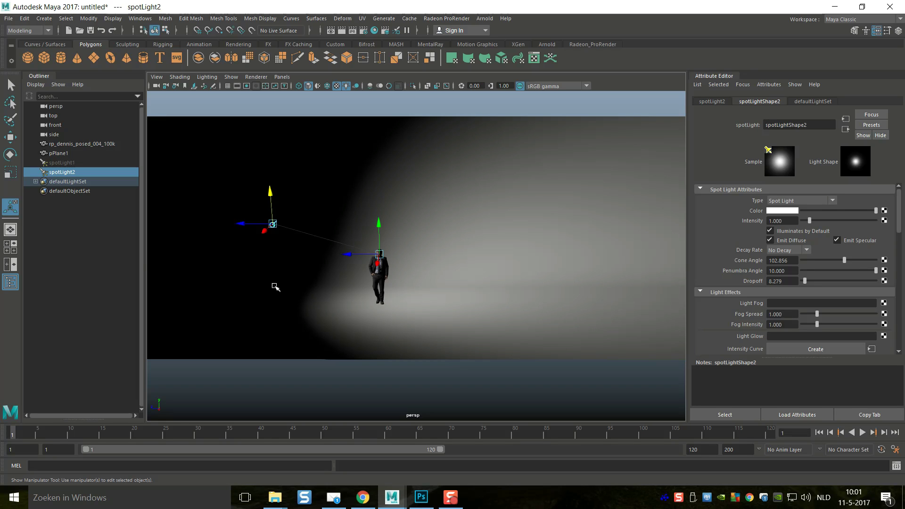
Unhide all hidden objects with Display > Show > All
click(62, 162)
key(shift+h)
click(115, 19)
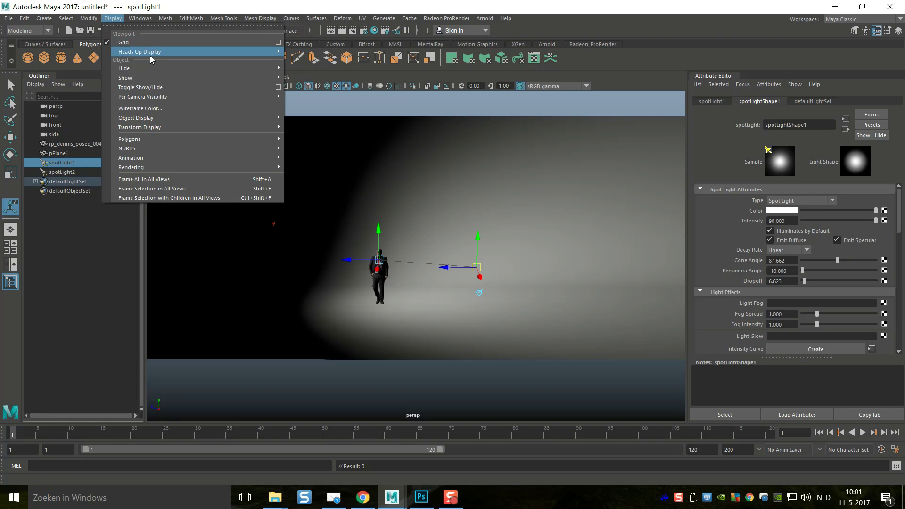
mouse_move(180, 77)
click(314, 124)
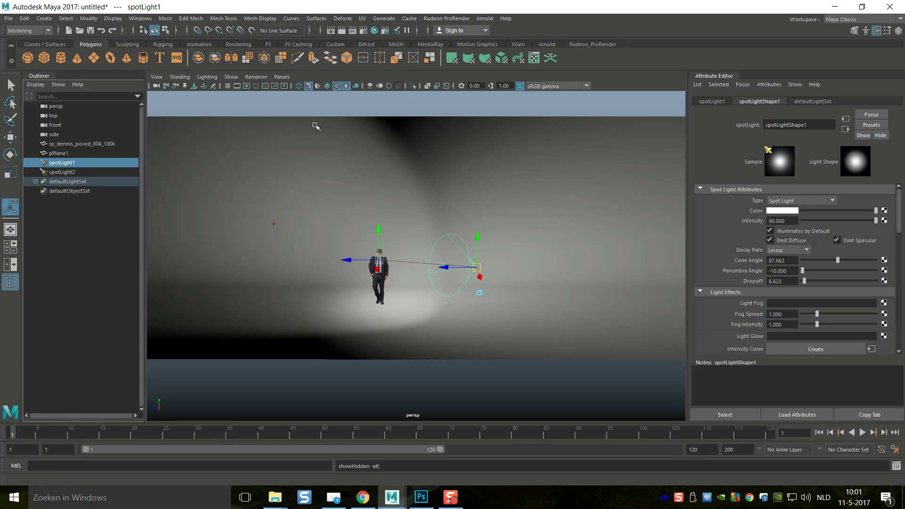
Rename spotLight1 to Keylight and spotLight2 to Filllight in the Outliner
double_click(72, 163)
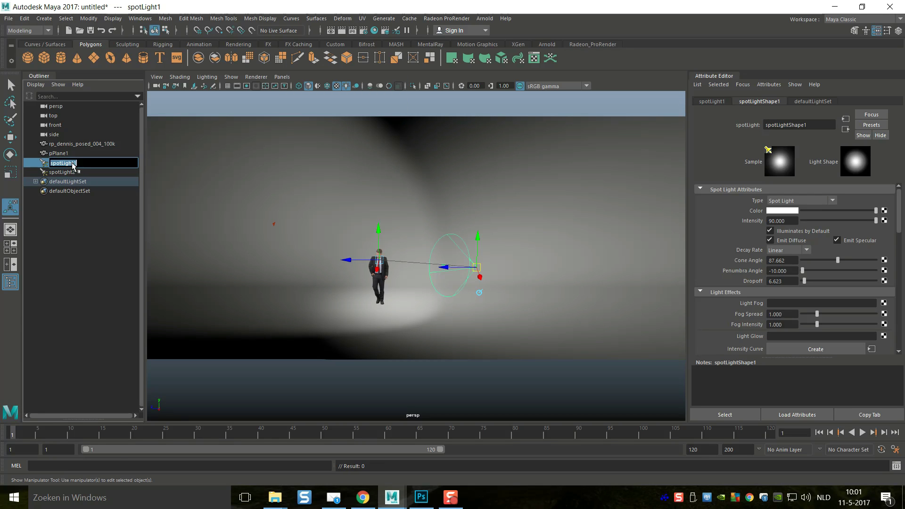
text(Keylight)
key(Return)
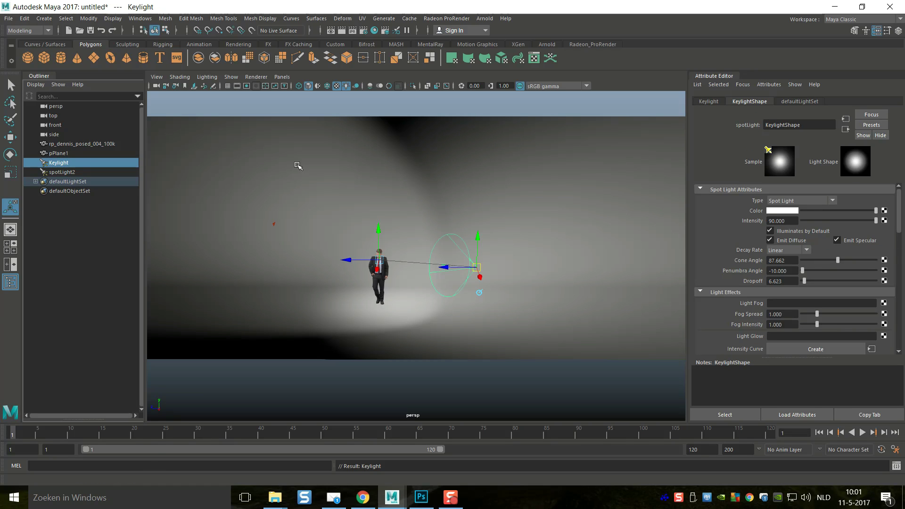
click(74, 174)
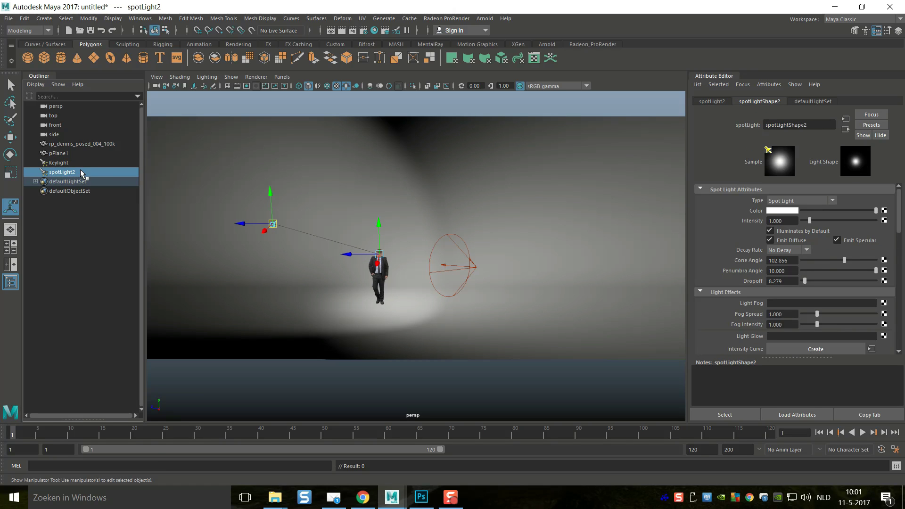
double_click(81, 172)
text(illlight)
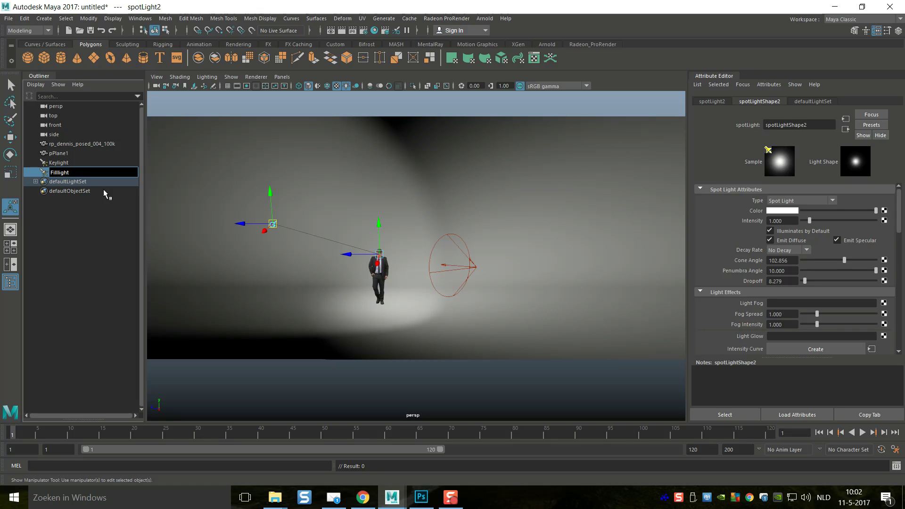
key(Return)
click(58, 163)
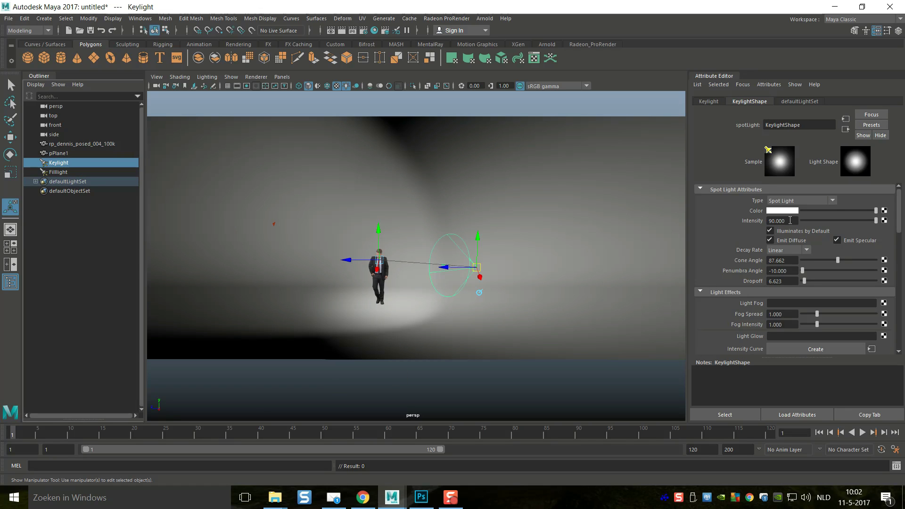
Give the Filllight an intensity of 50 and a Linear decay rate
click(56, 173)
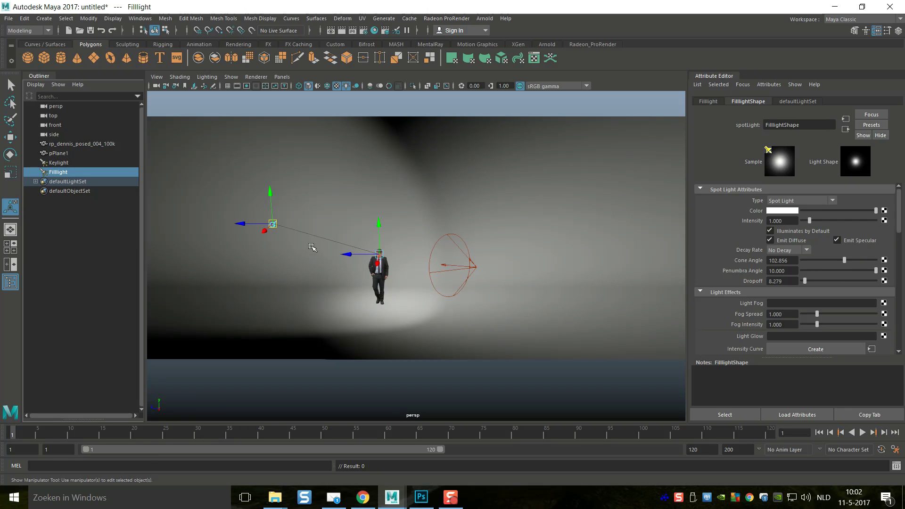
click(793, 221)
text(50)
key(Return)
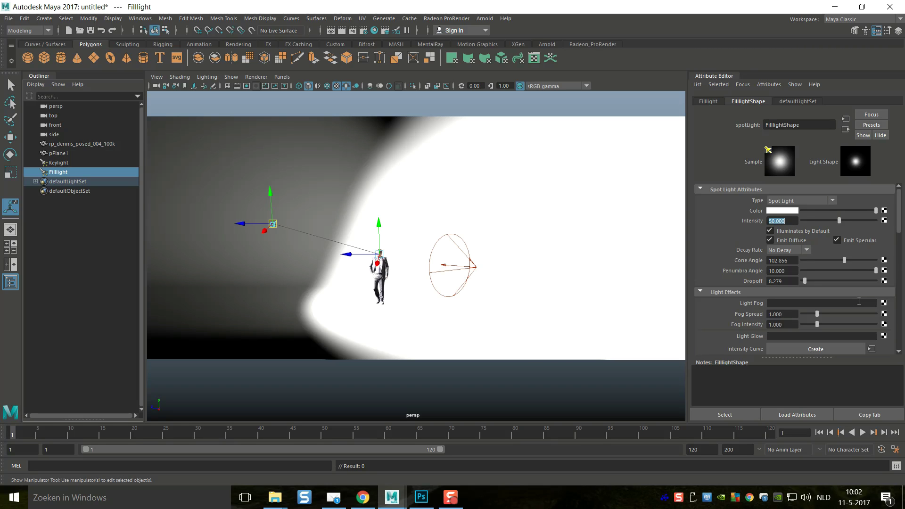
click(786, 260)
click(790, 250)
click(788, 270)
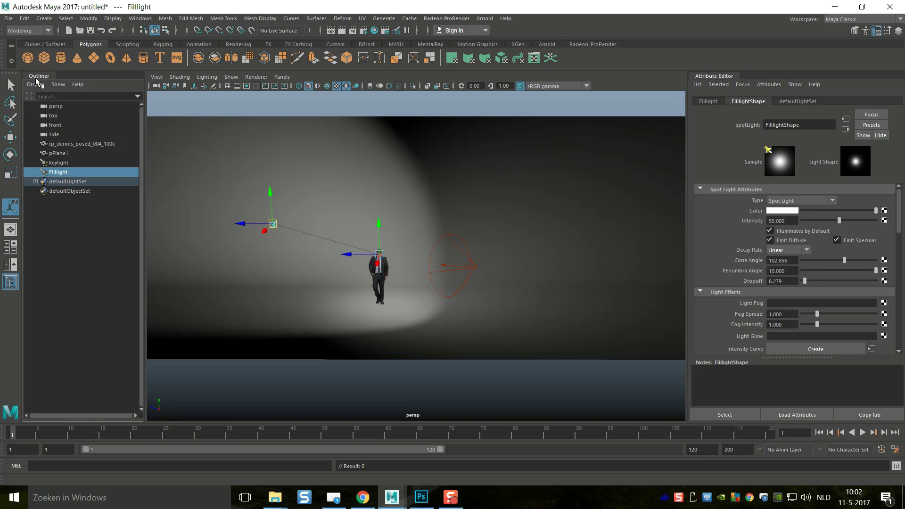
click(157, 77)
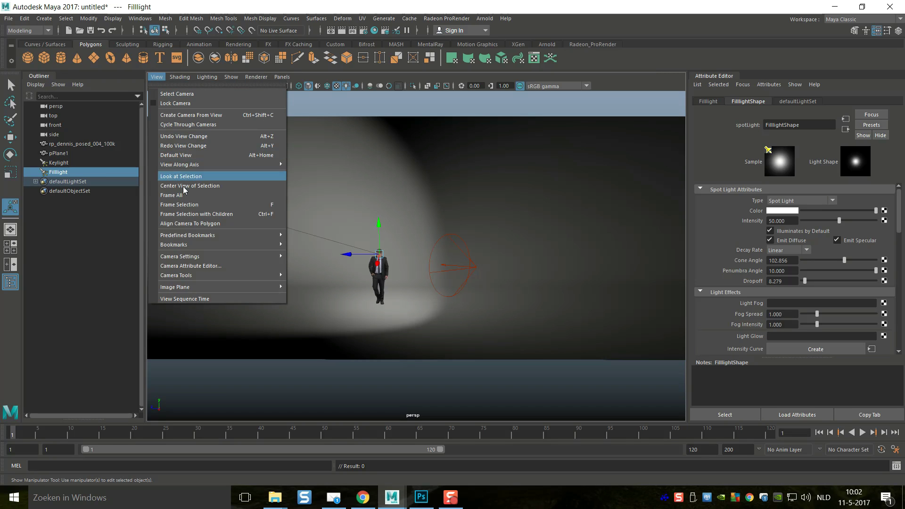
mouse_move(228, 244)
click(315, 257)
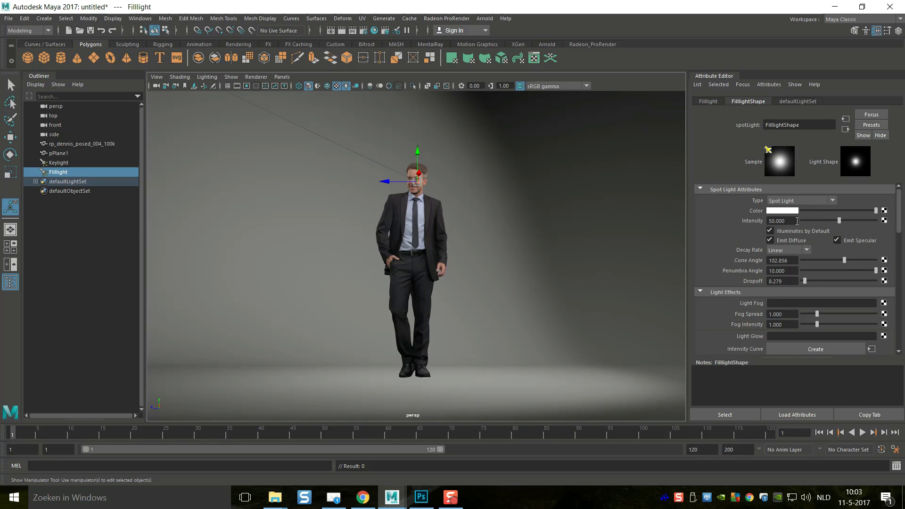
click(64, 164)
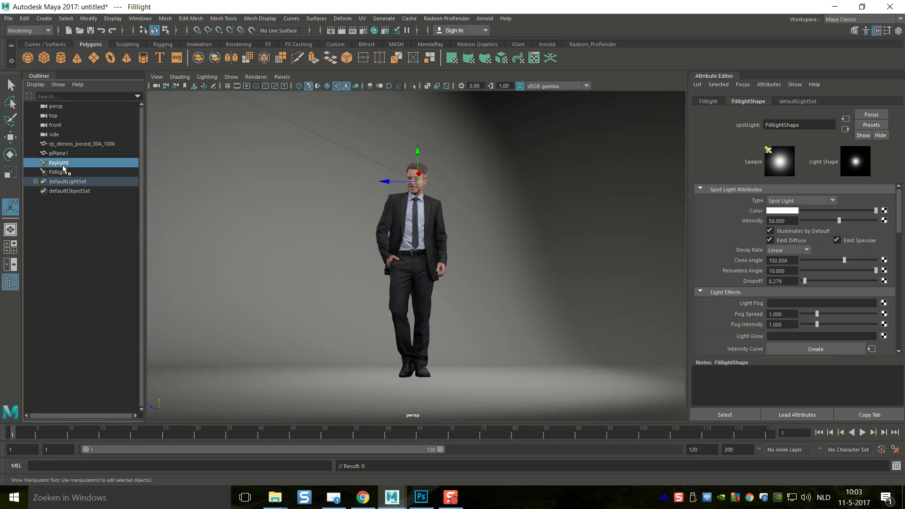
click(62, 171)
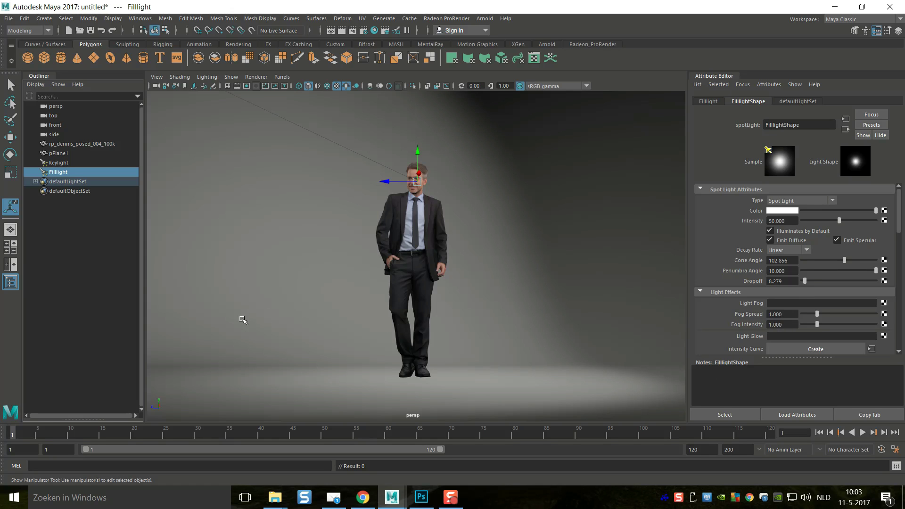
click(10, 247)
key(space)
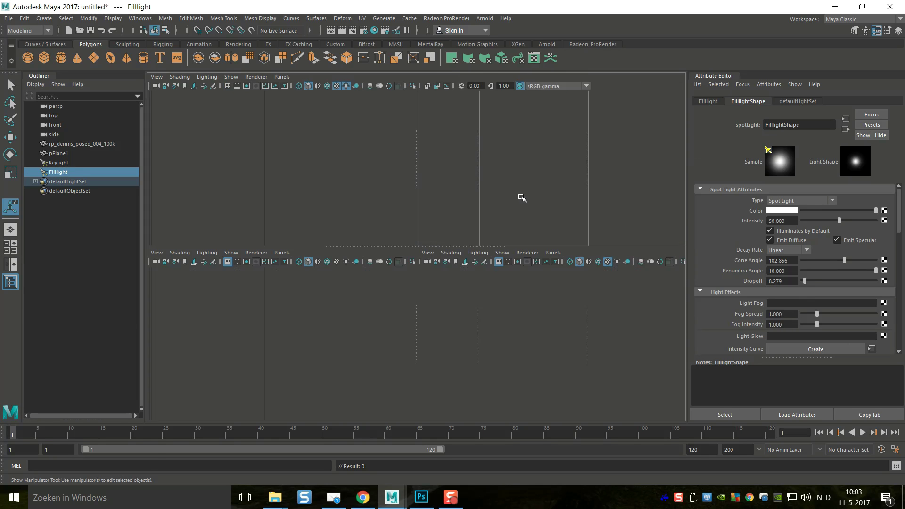
alt+drag(535, 246, 511, 309)
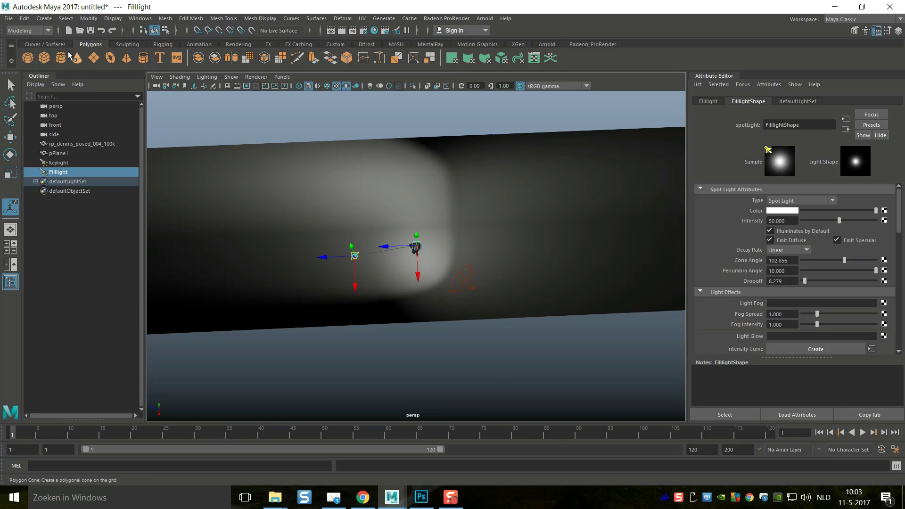
Add a new spot light via Create > Lights > Spot Light
click(44, 19)
mouse_move(105, 70)
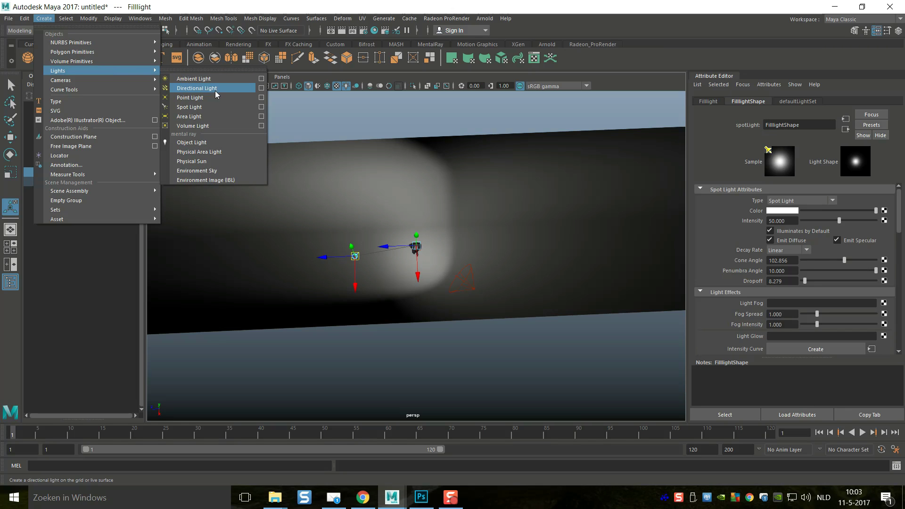
click(234, 107)
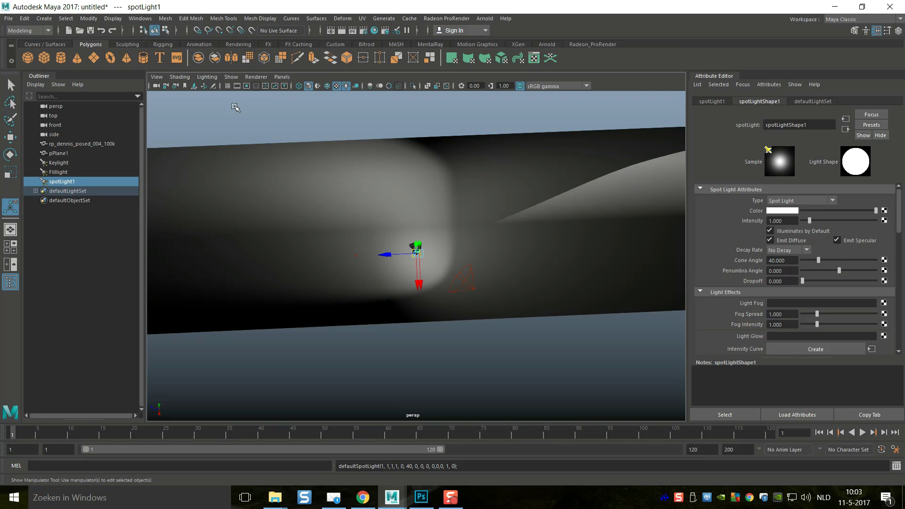
alt+drag(226, 143, 319, 138)
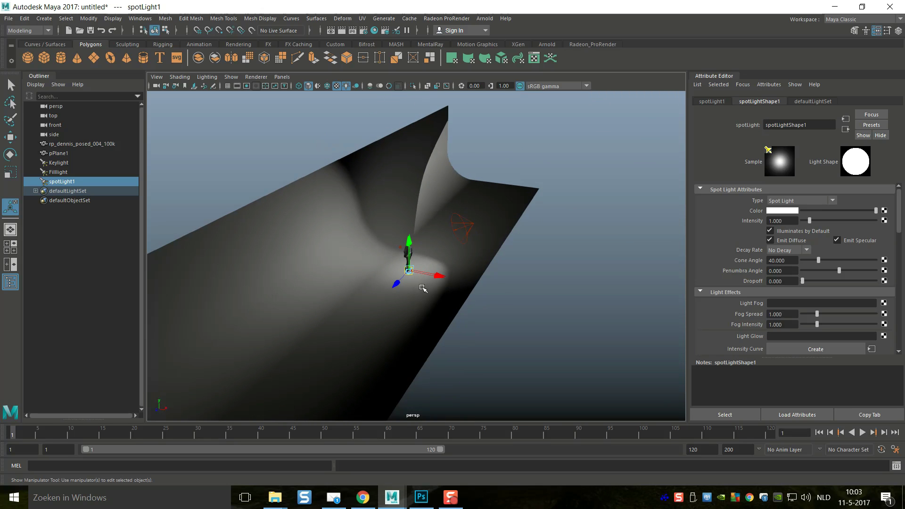
Raise the new spotlight's origin above the man and aim it down at his head
drag(408, 240, 419, 127)
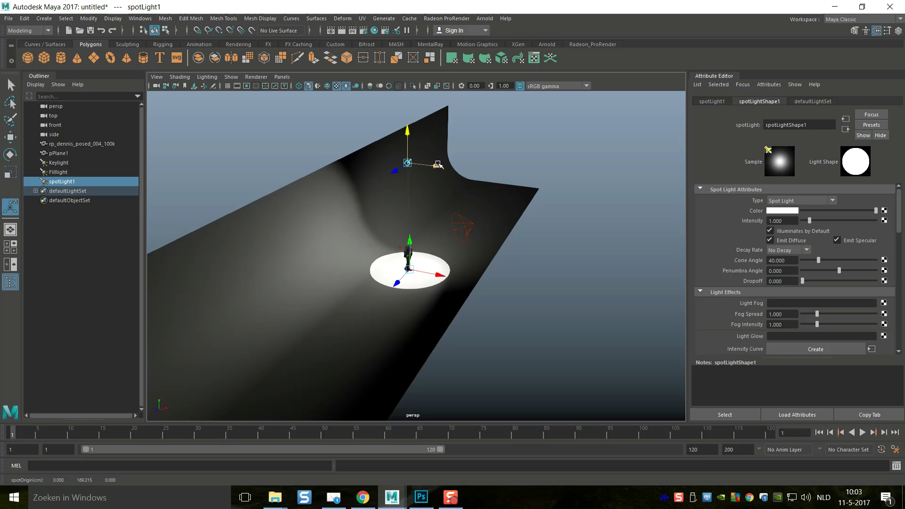
drag(438, 165, 388, 171)
alt+drag(473, 262, 464, 258)
click(361, 157)
drag(359, 122, 366, 198)
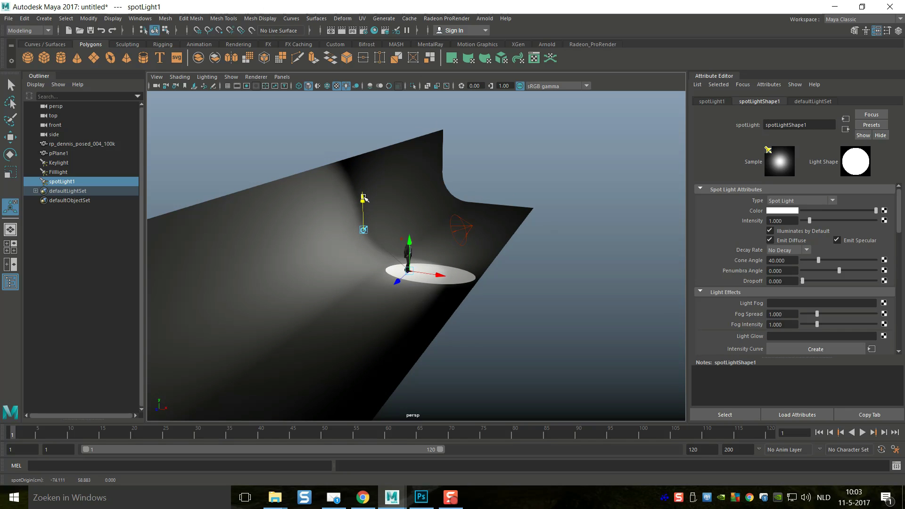
click(363, 228)
alt+drag(448, 278, 465, 289)
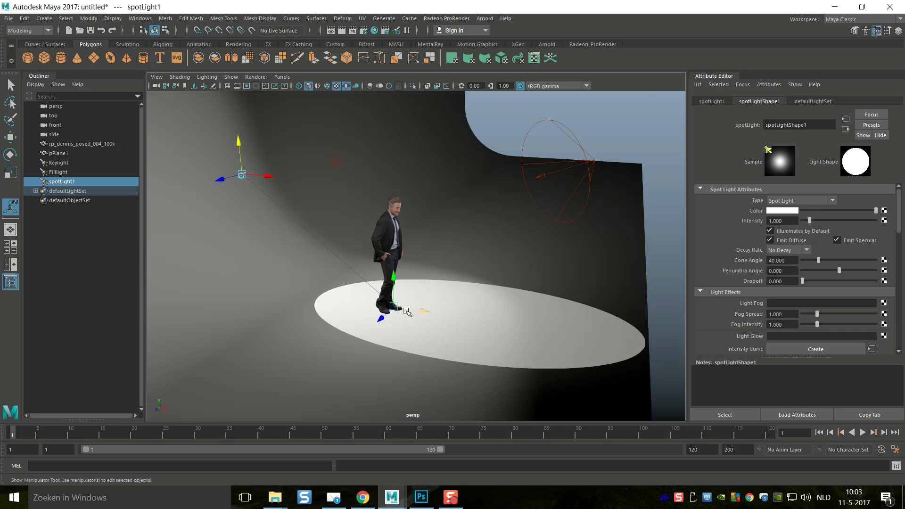
alt+drag(404, 313, 445, 309)
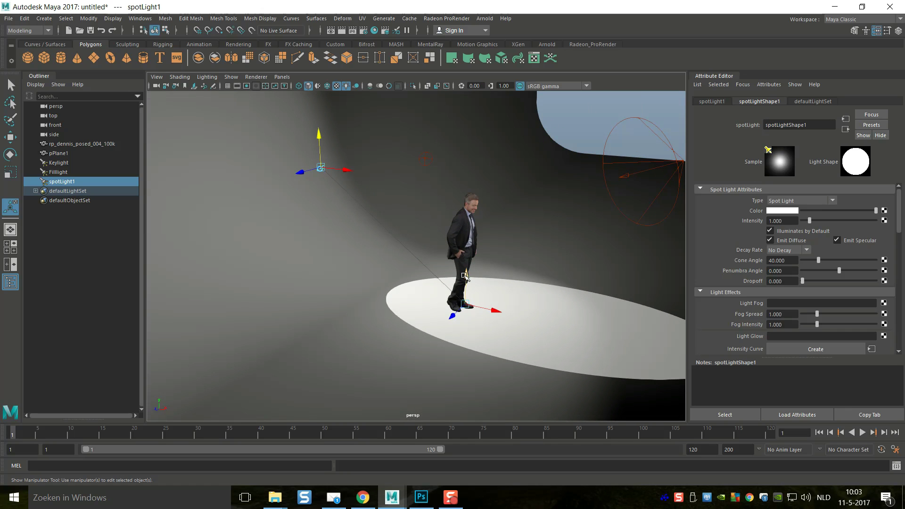
drag(466, 275, 456, 170)
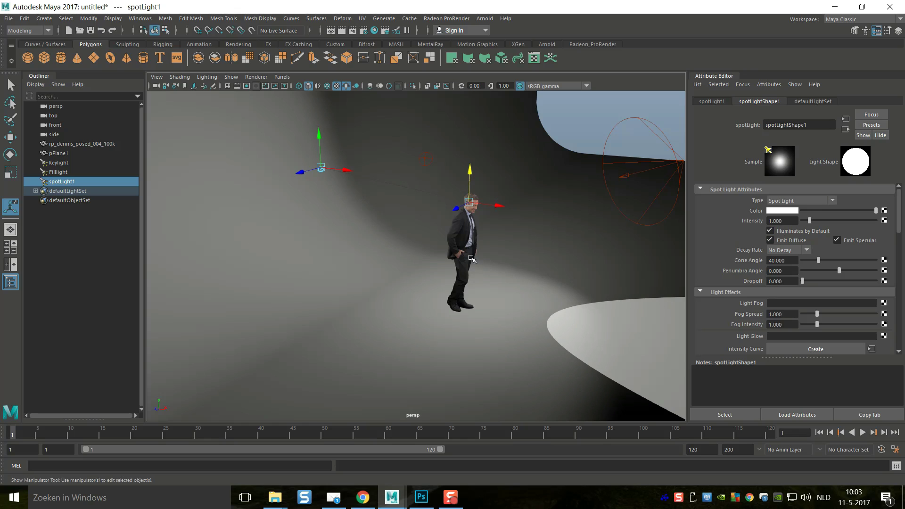
Rename spotLight1 to HairLight and switch its Decay Rate to Linear
double_click(78, 182)
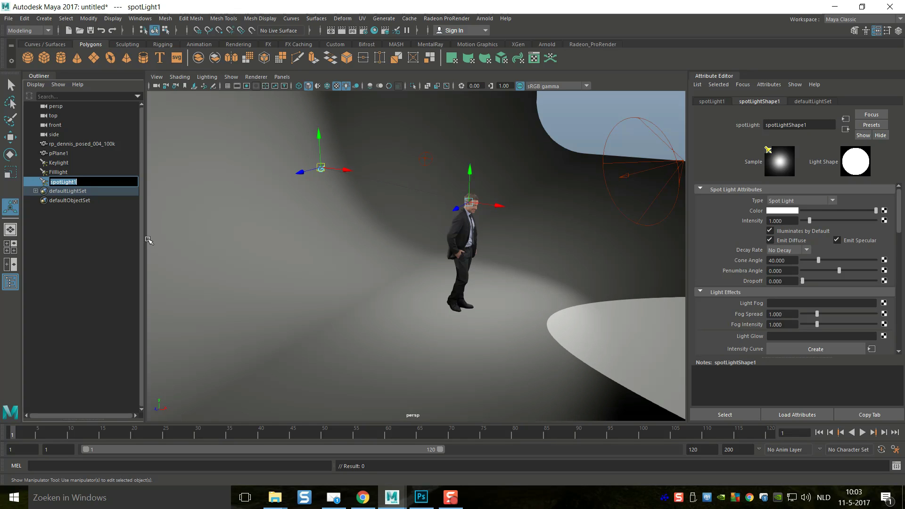
text(Hair)
key(Return)
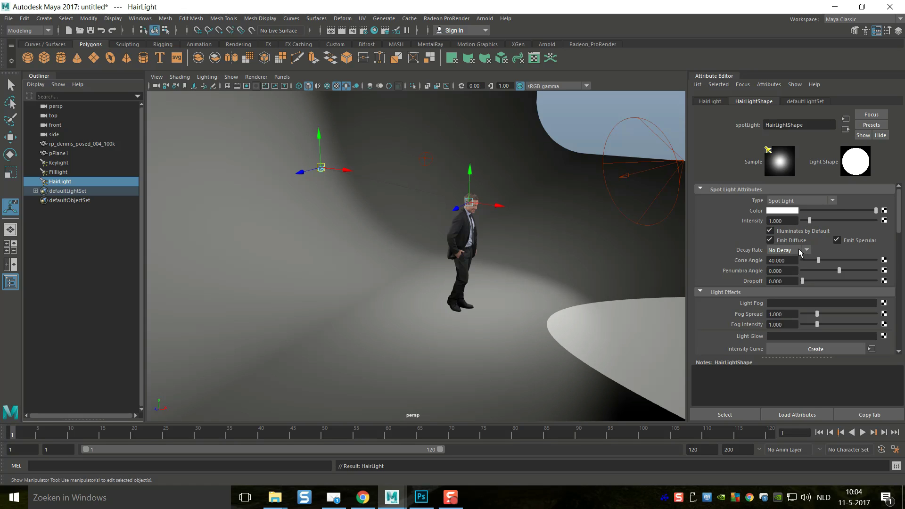
click(781, 253)
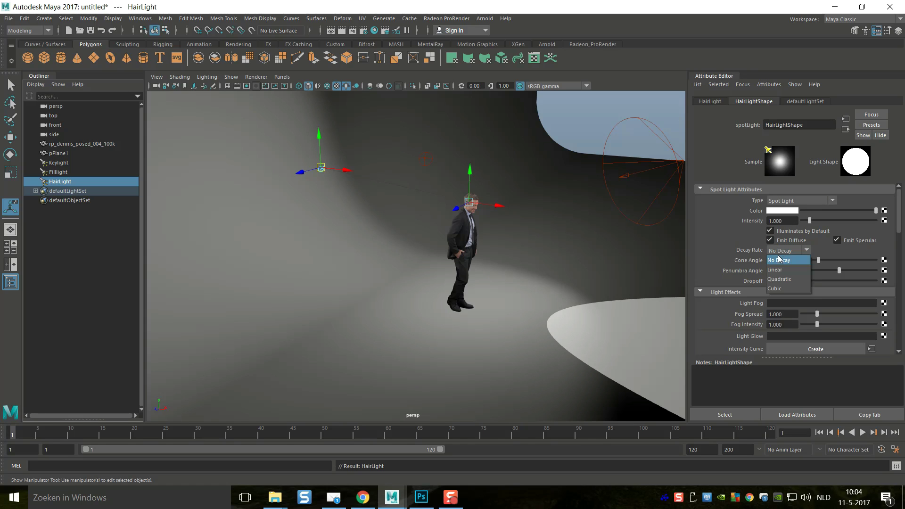
click(778, 259)
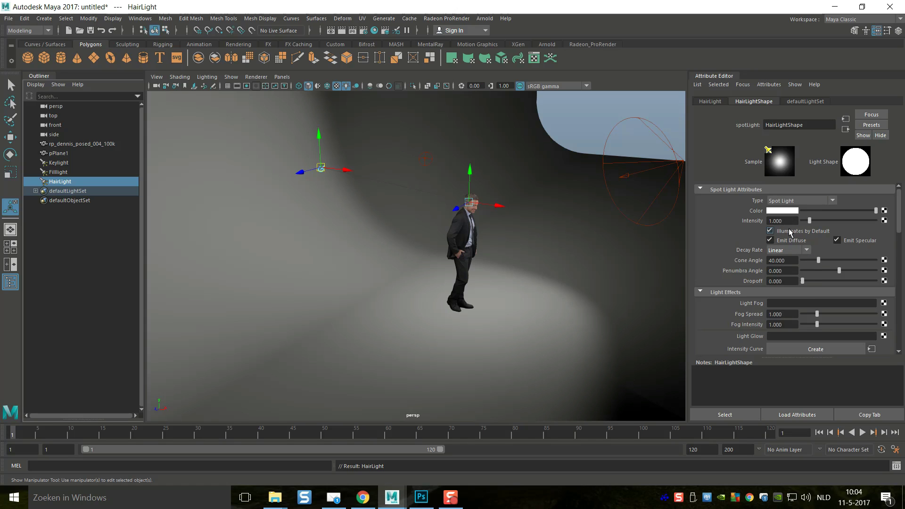
click(59, 163)
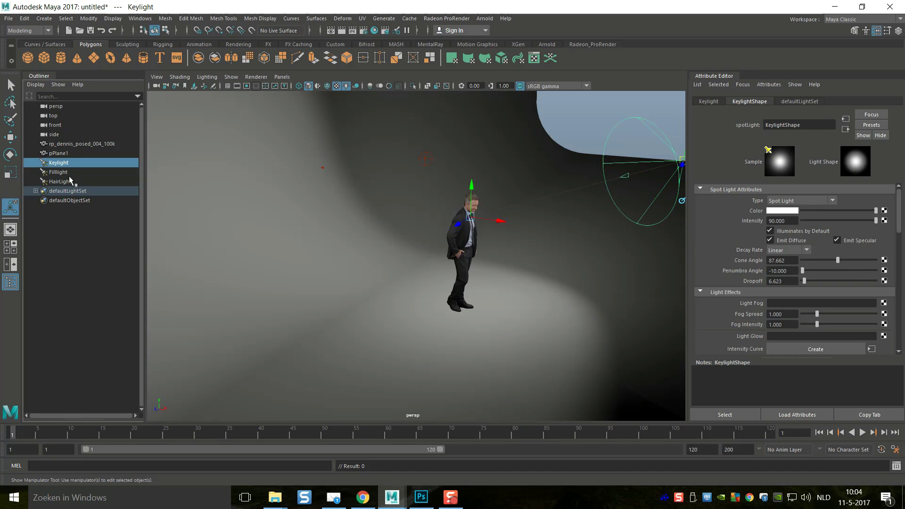
Hide Keylight and Filllight, leaving HairLight selected for editing
ctrl+click(62, 172)
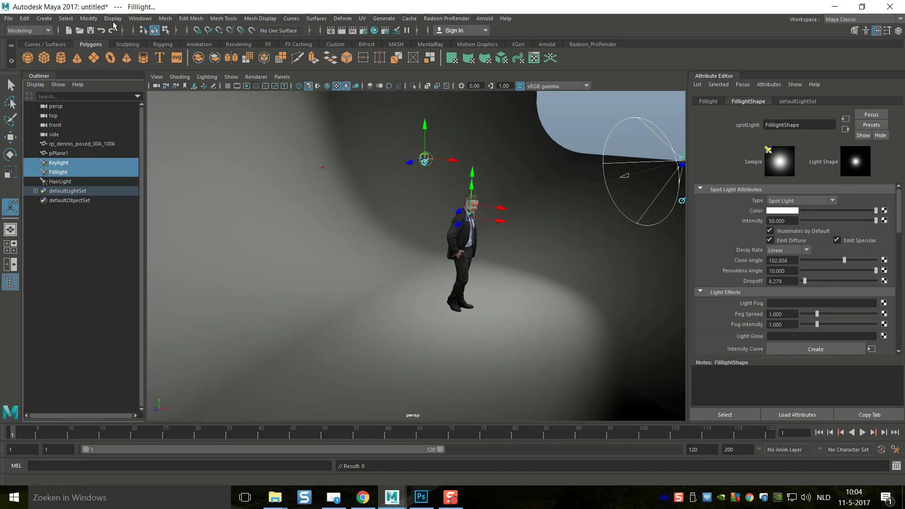
key(ctrl+h)
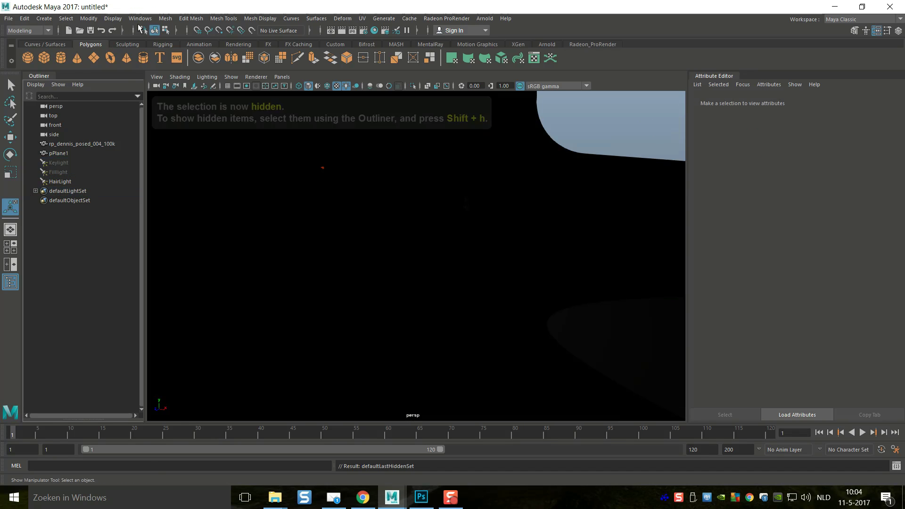
click(59, 181)
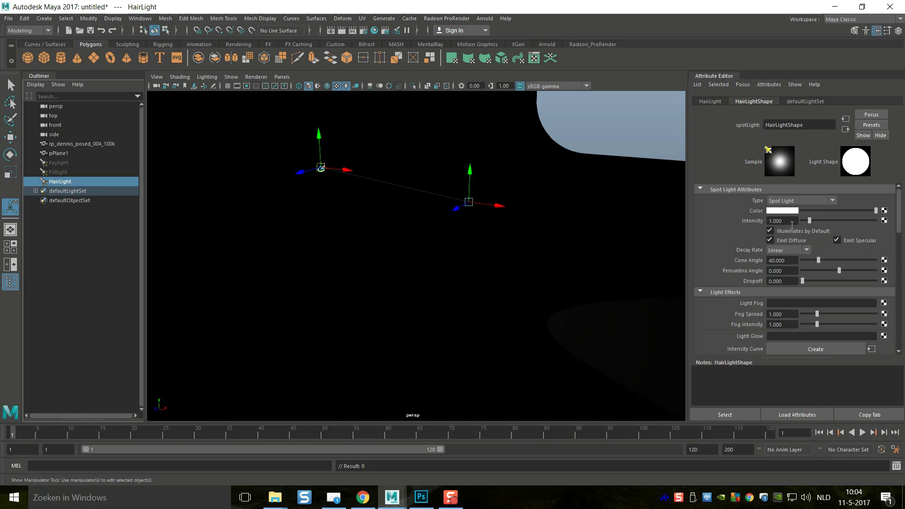
Set HairLight's intensity to 30 and widen its cone angle to about 106
double_click(778, 221)
text(30)
key(Return)
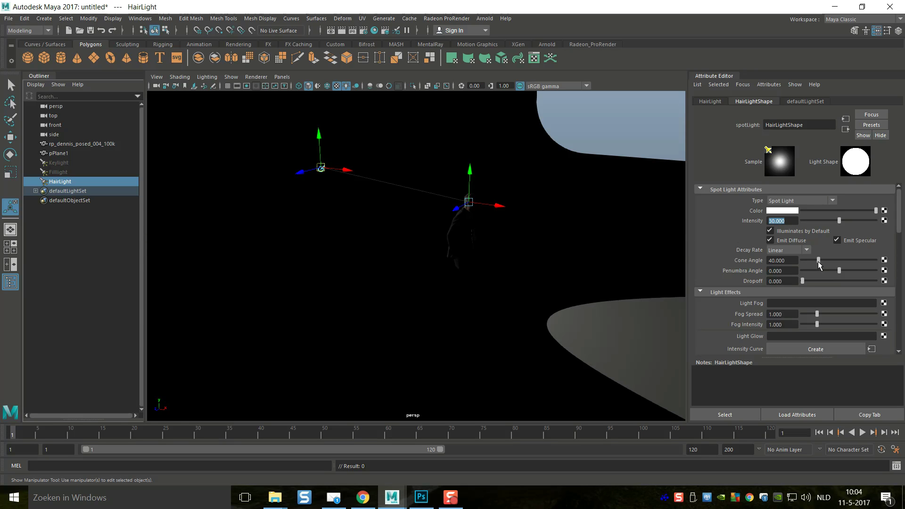
drag(817, 262, 845, 271)
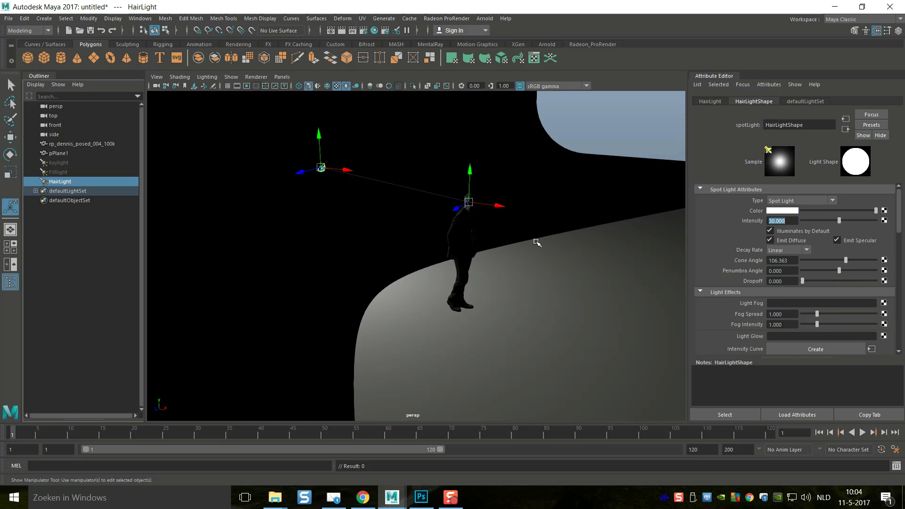
Raise HairLight higher above the man's head
drag(318, 133, 332, 99)
key(t)
scroll(536, 318, up, 5)
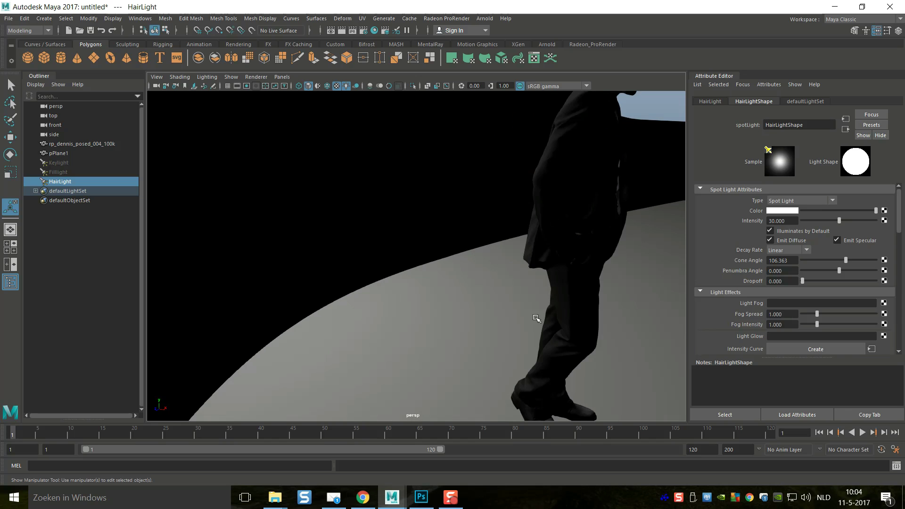
alt+drag(448, 295, 463, 313)
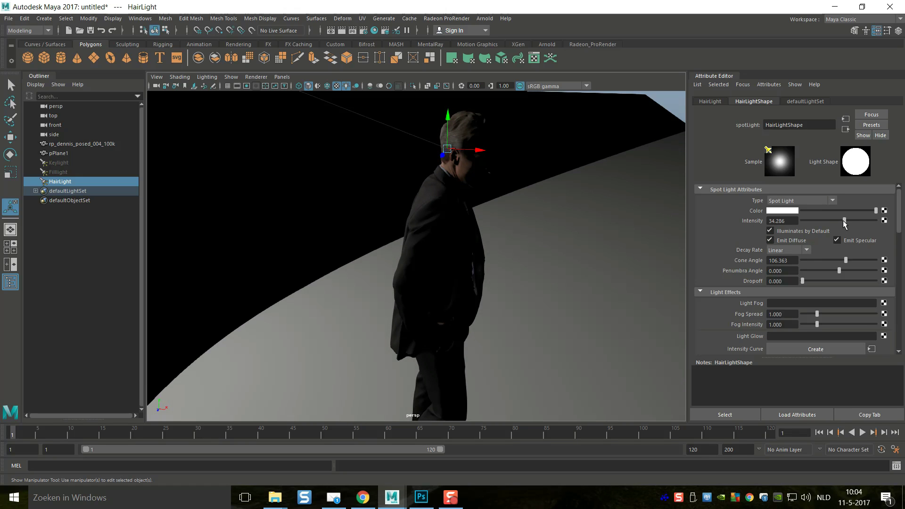
scroll(794, 255, down, 2)
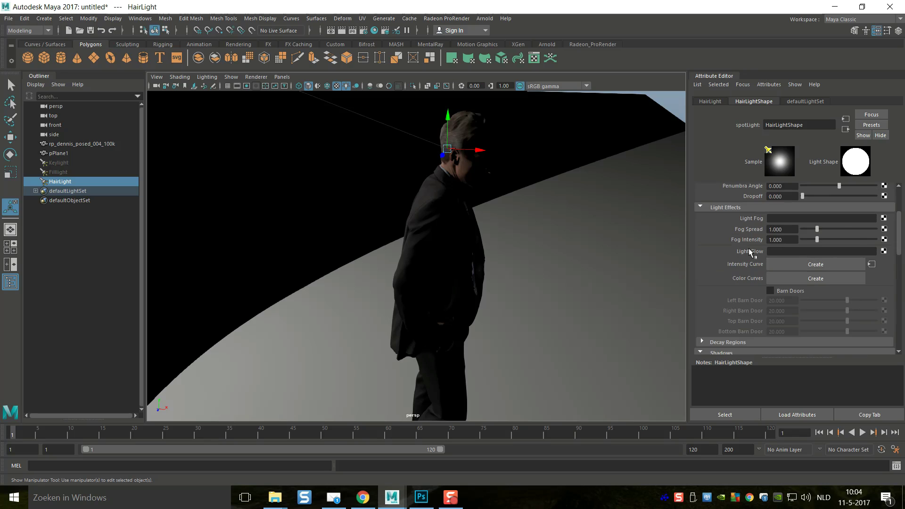
scroll(748, 248, up, 2)
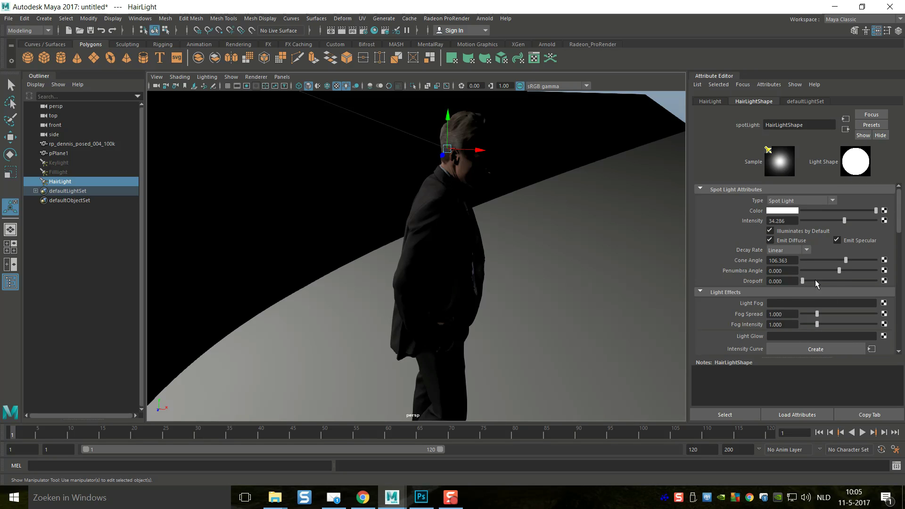
Give HairLight a penumbra of 10 and a dropoff of about 6.6
drag(839, 269, 874, 270)
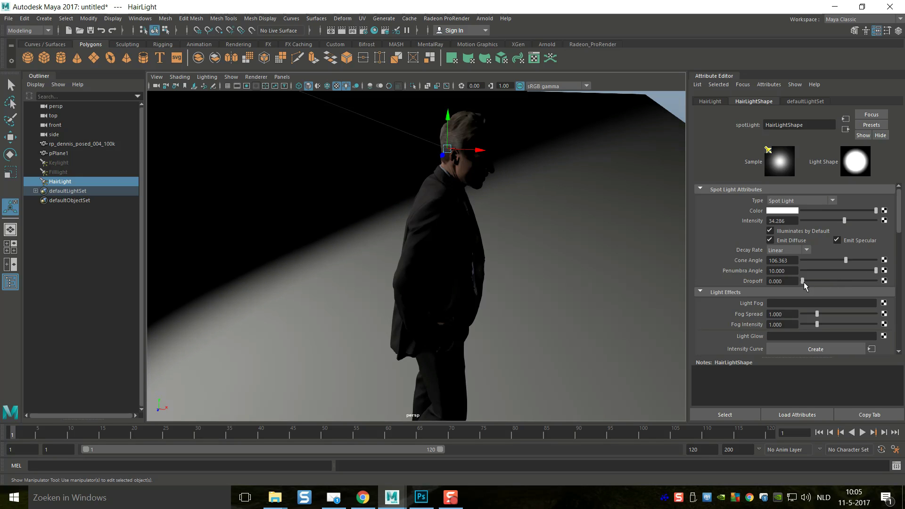
drag(801, 280, 804, 281)
scroll(365, 248, down, 4)
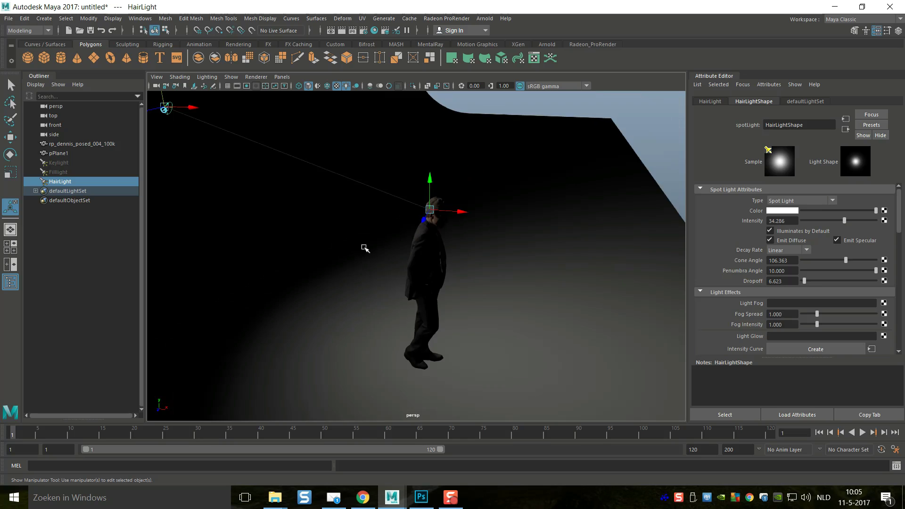
scroll(365, 248, down, 5)
alt+drag(372, 248, 405, 311)
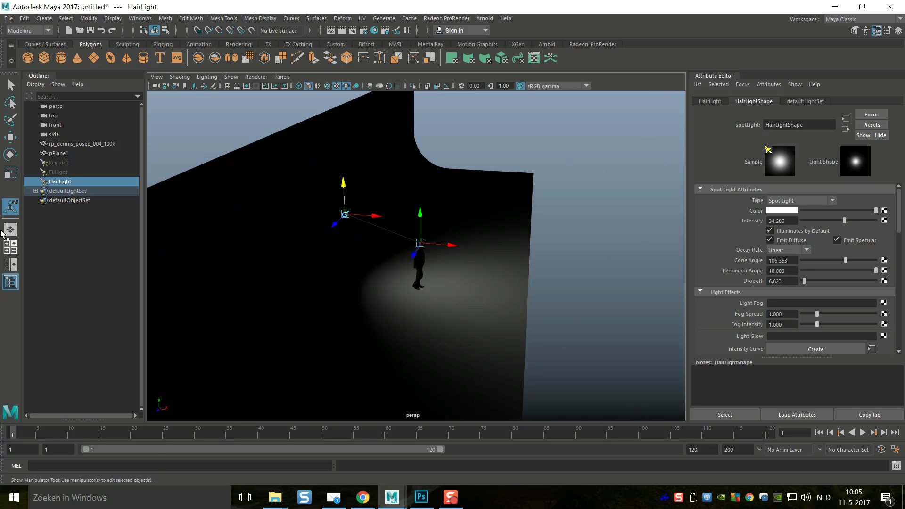
click(59, 173)
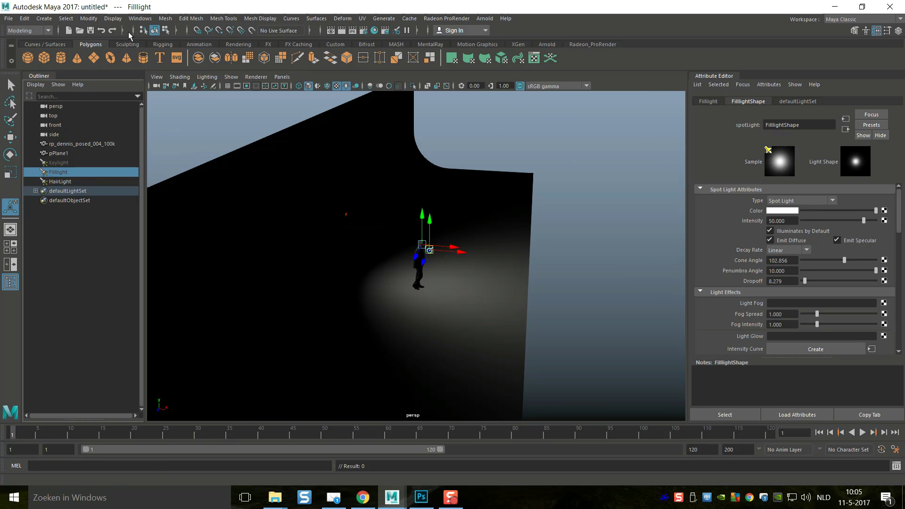
Unhide Keylight and Filllight by showing all hidden objects
click(113, 19)
mouse_move(179, 78)
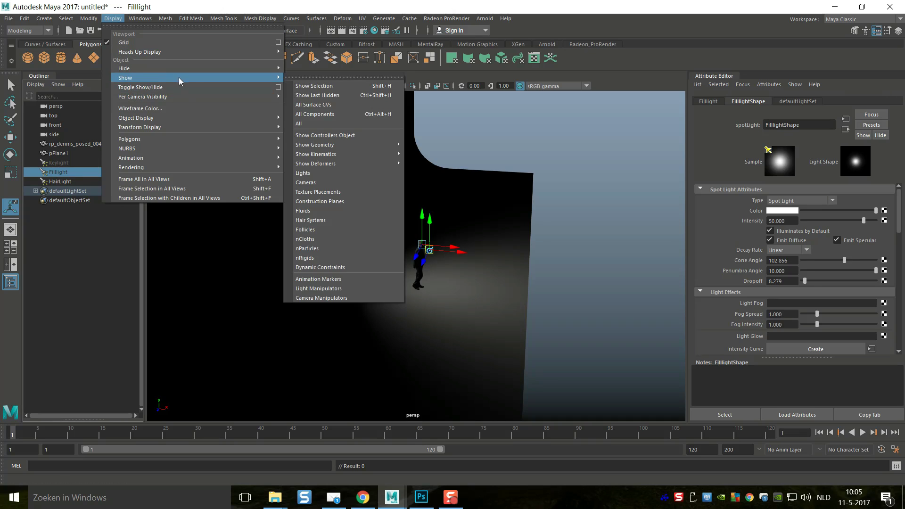
click(306, 123)
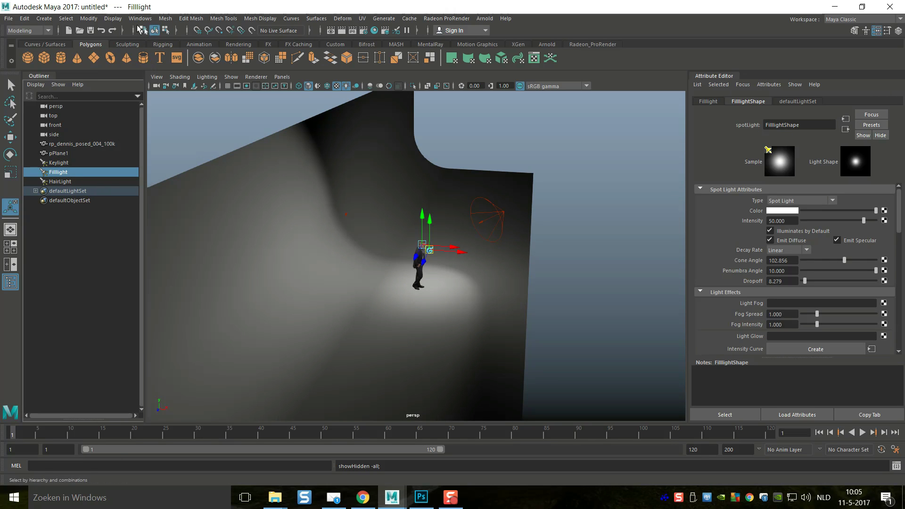
click(113, 19)
mouse_move(157, 79)
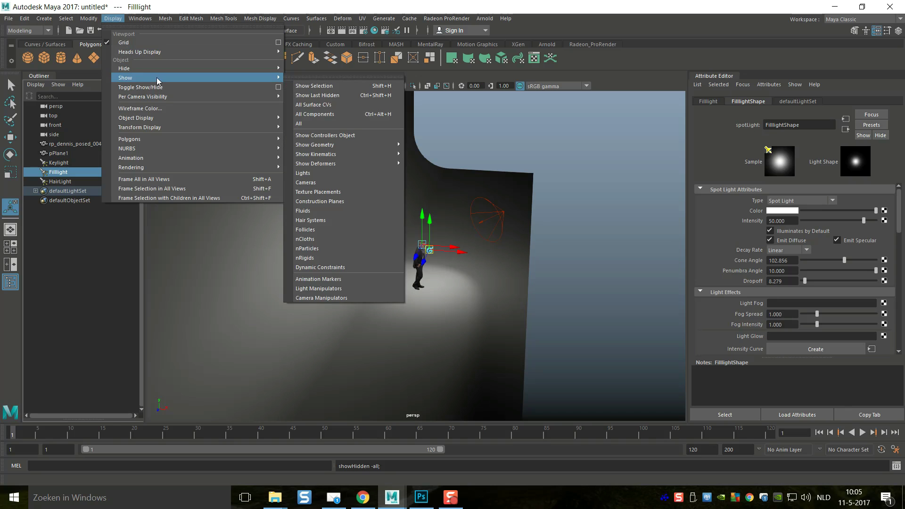
click(307, 123)
Pull back around the lit set and select the Keylight (intensity 90, cone 87.662)
scroll(570, 243, up, 3)
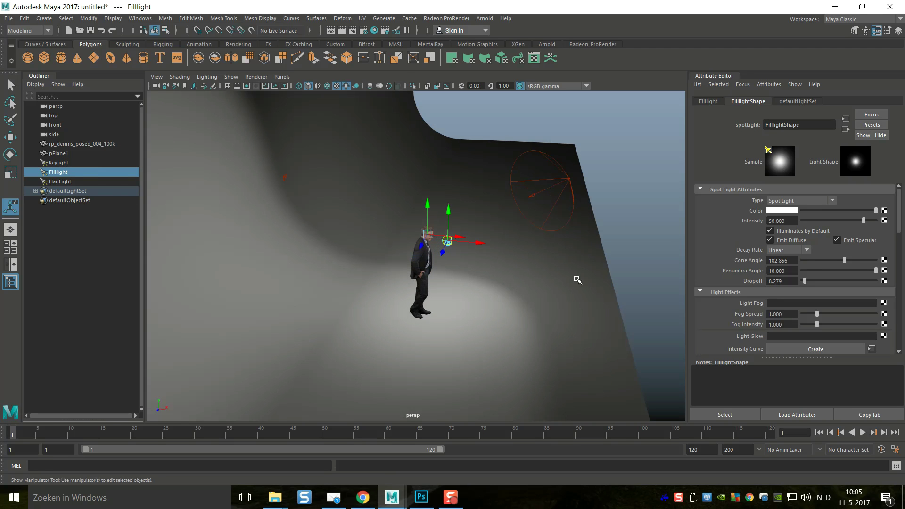
alt+drag(581, 290, 488, 283)
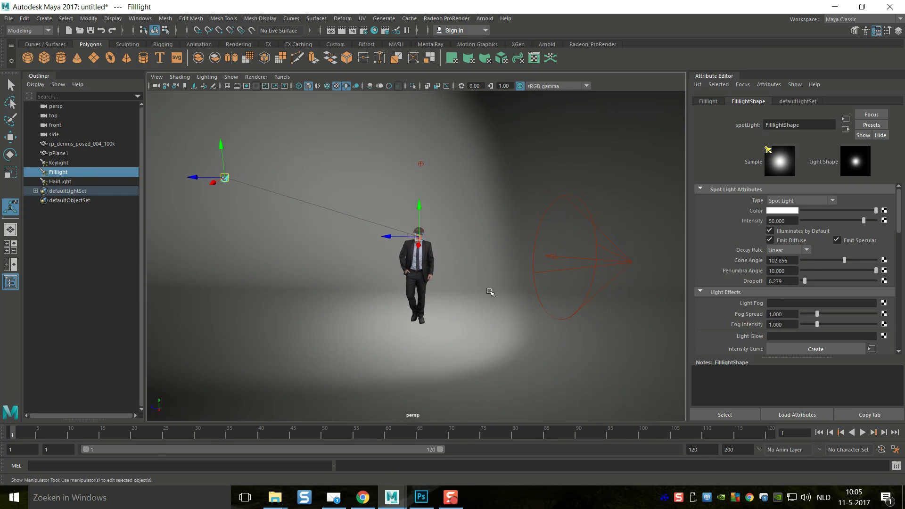
key(bracketleft)
key(bracketleft)
scroll(491, 285, up, 5)
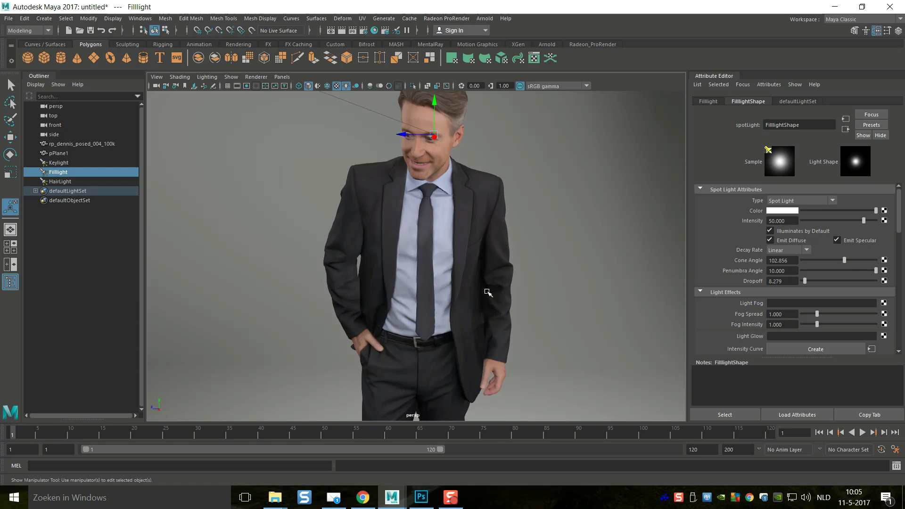
scroll(491, 292, down, 5)
mouse_move(427, 317)
alt+mouse_down()
mouse_move(454, 313)
mouse_move(450, 301)
mouse_move(434, 317)
alt+mouse_up()
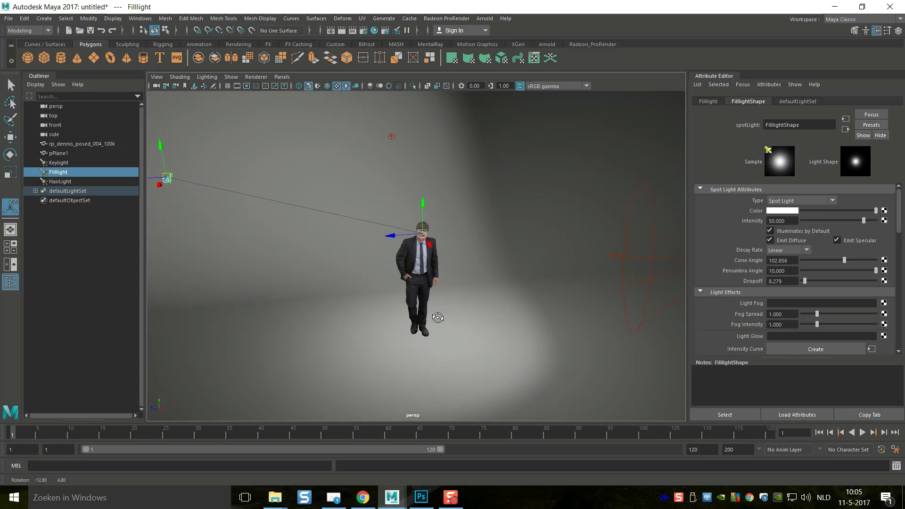
click(625, 237)
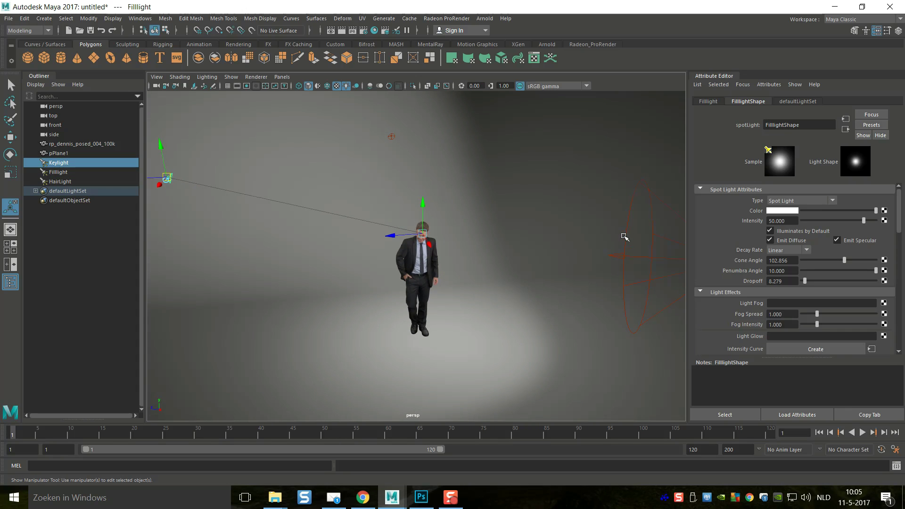
alt+drag(511, 246, 440, 257)
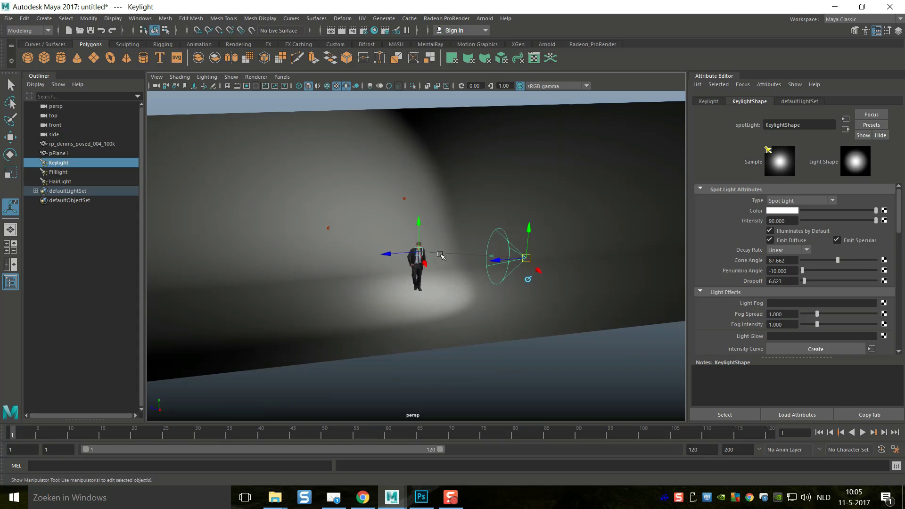
Select Filllight and jump the camera to a saved close-up bookmark
click(328, 228)
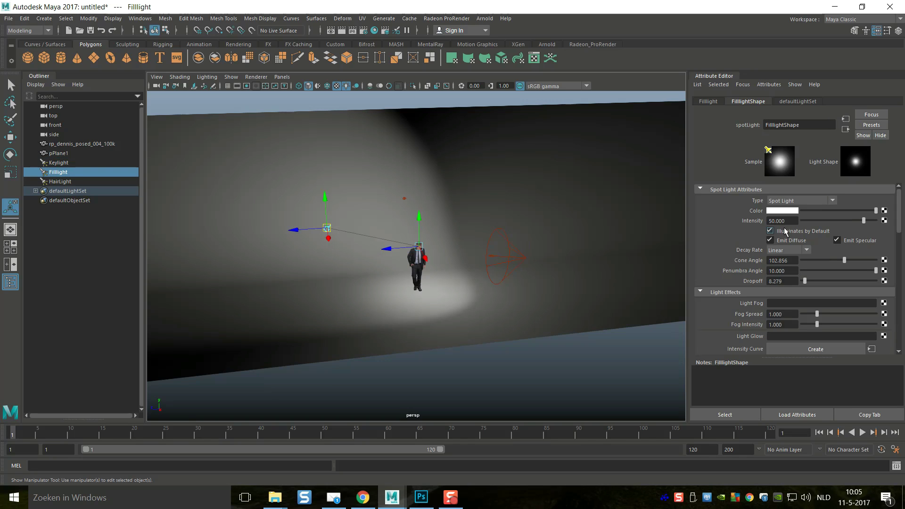
scroll(785, 227, down, 10)
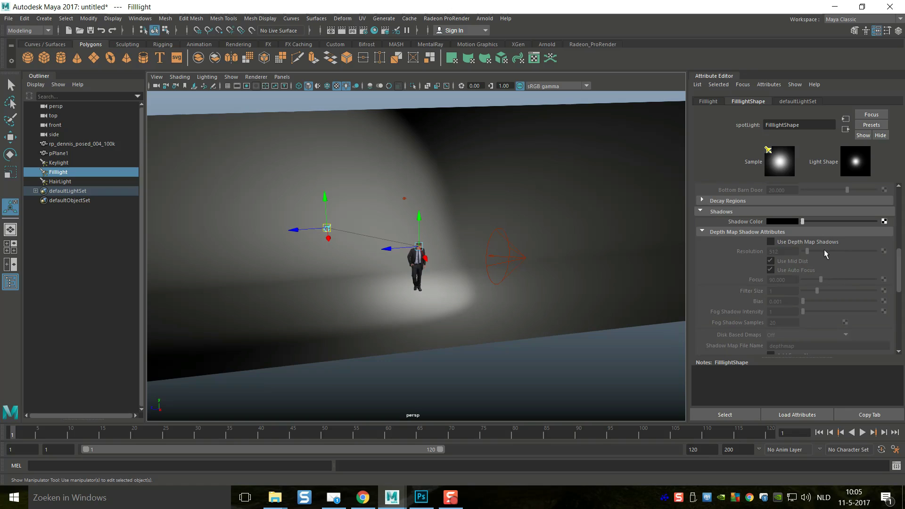
scroll(848, 267, down, 5)
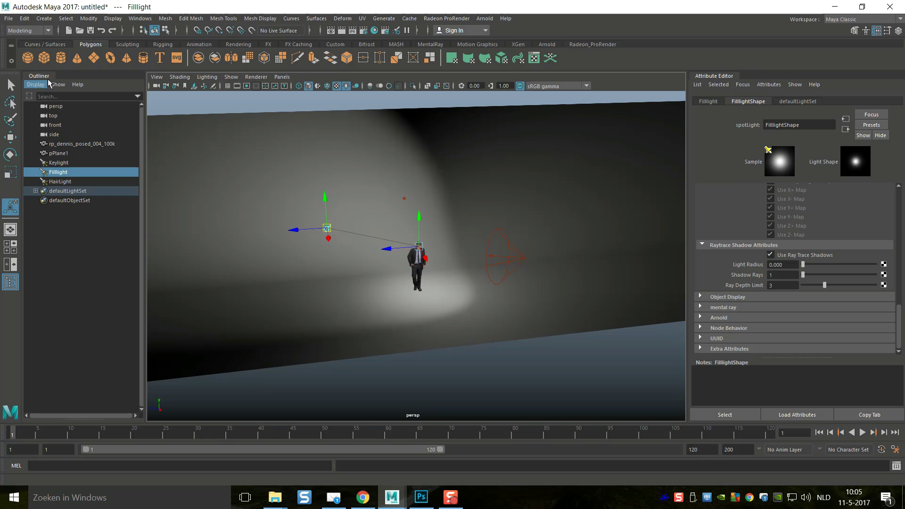
click(156, 77)
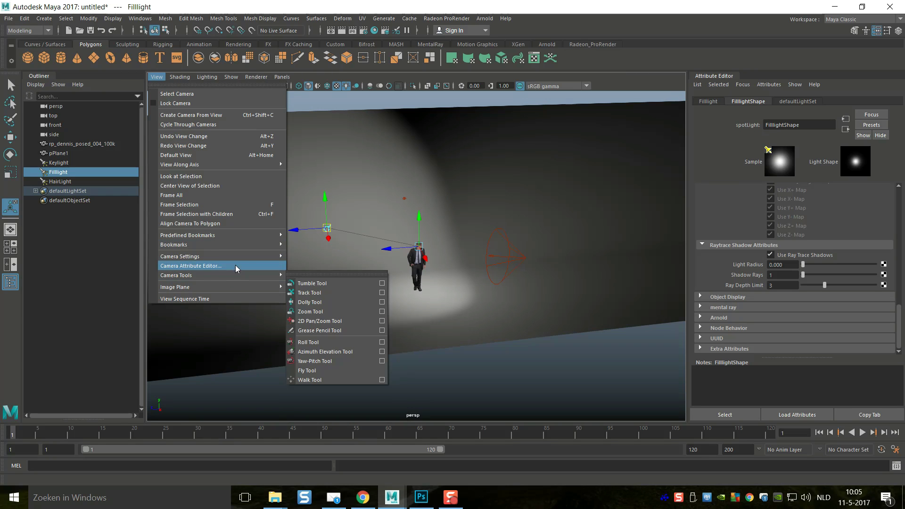
mouse_move(236, 248)
click(327, 255)
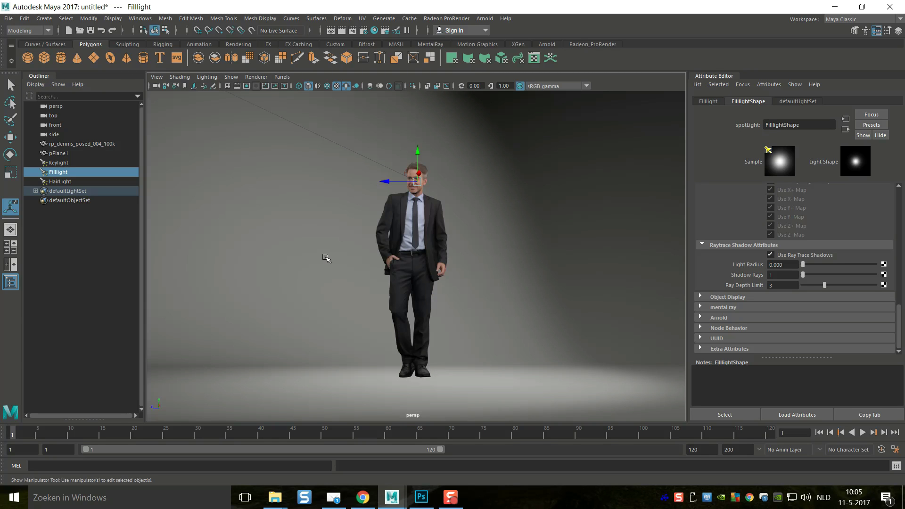
Leave Filllight's Use Ray Trace Shadows switched off
click(770, 255)
click(771, 255)
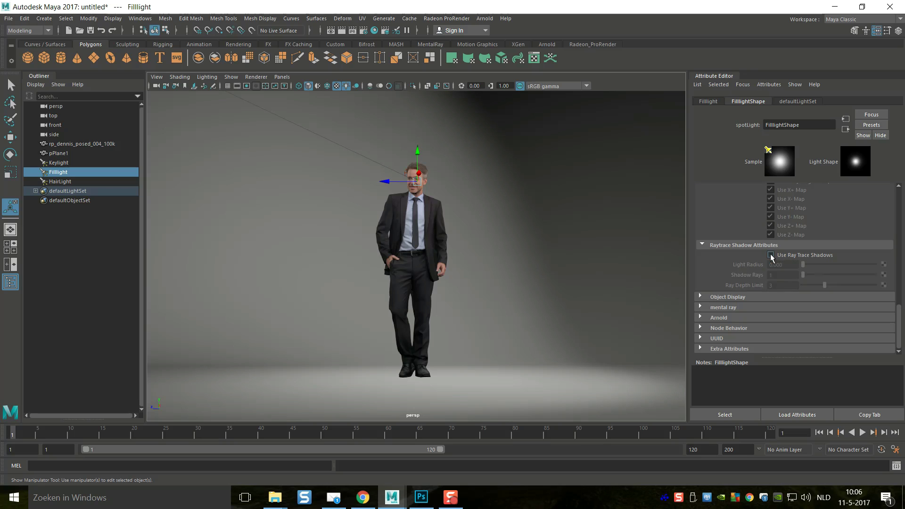
scroll(410, 207, down, 5)
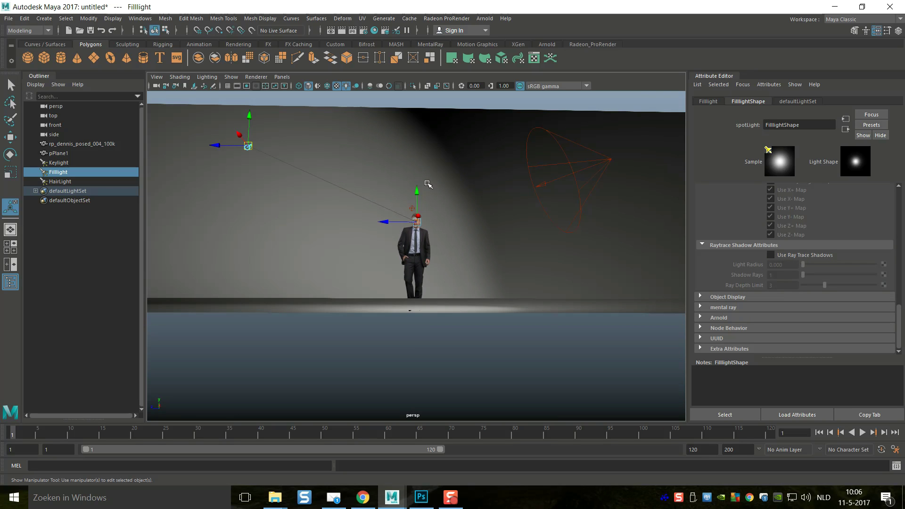
Turn off Use Ray Trace Shadows on HairLight
scroll(429, 187, down, 3)
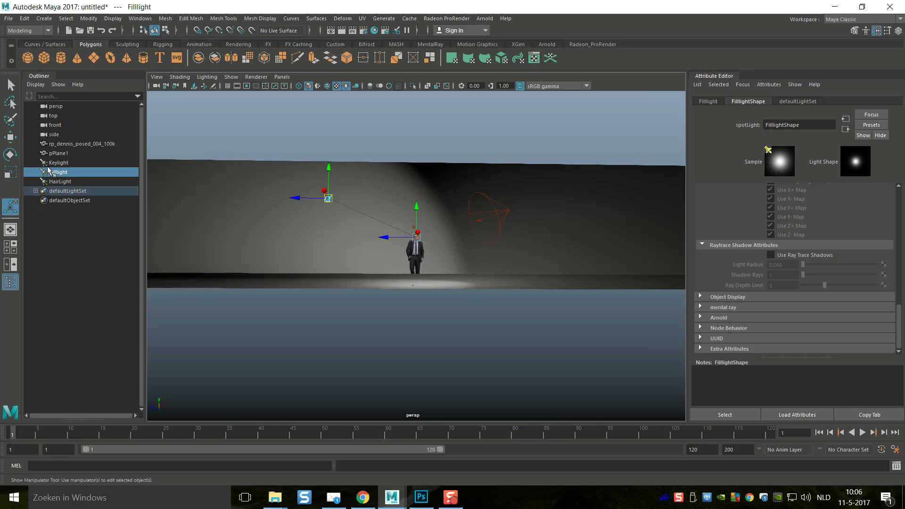
click(64, 183)
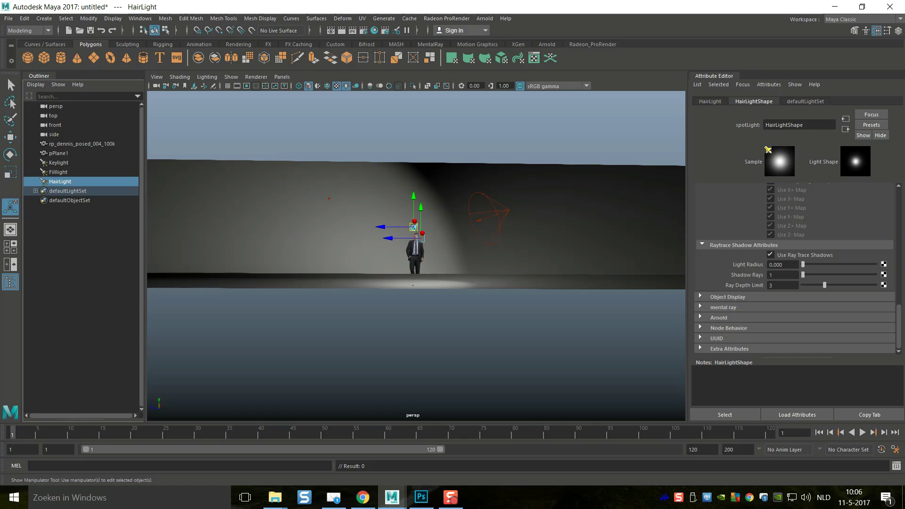
click(770, 255)
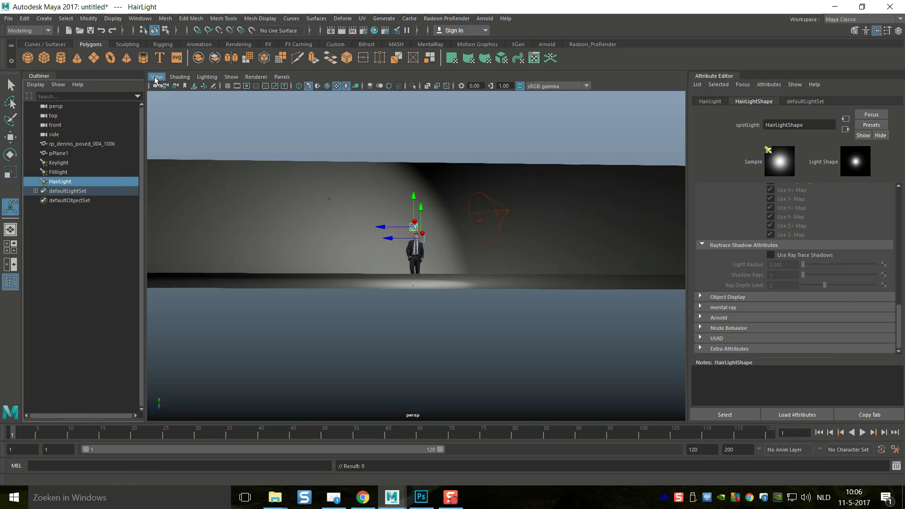
Select the backdrop plane pPlane1 and choose Assign New Material
scroll(515, 297, up, 5)
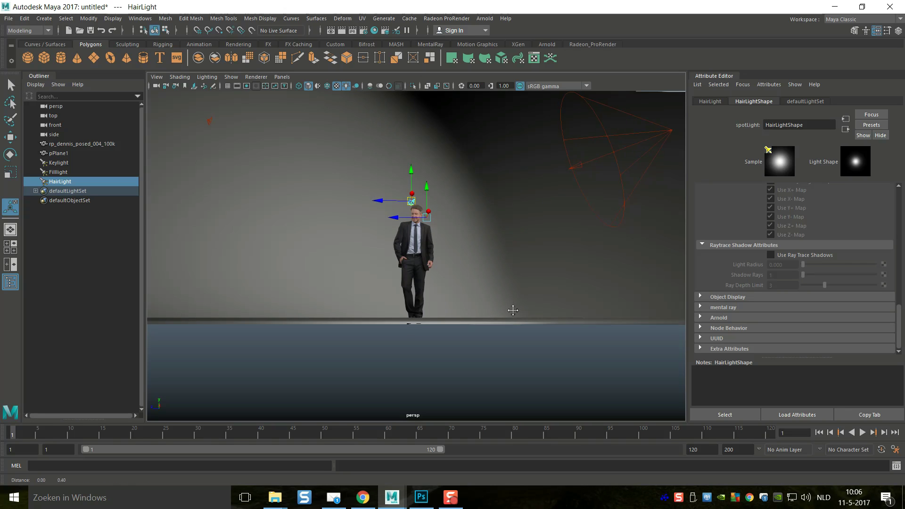
alt+drag(513, 310, 535, 357)
scroll(535, 361, down, 3)
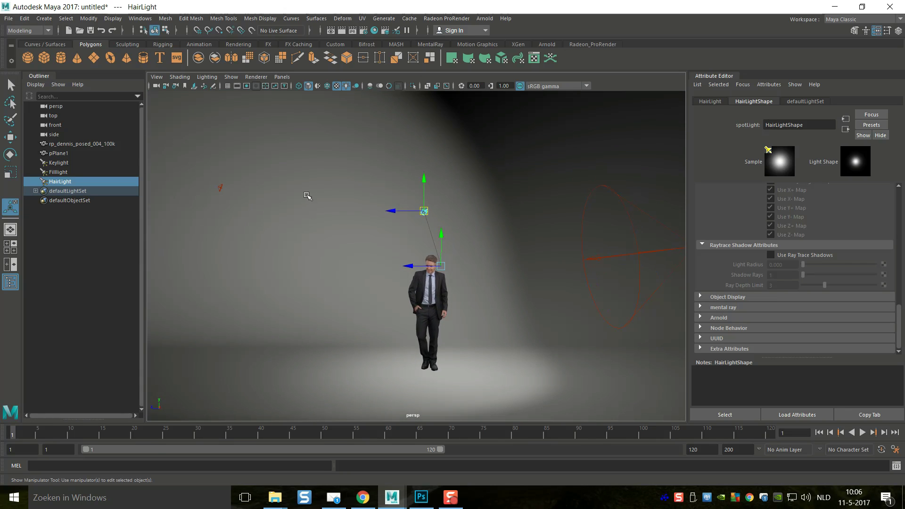
click(311, 191)
right_drag(312, 190, 330, 432)
Assign a new Blinn material (blinn1) to pPlane1 via the 'bli' search
text(la)
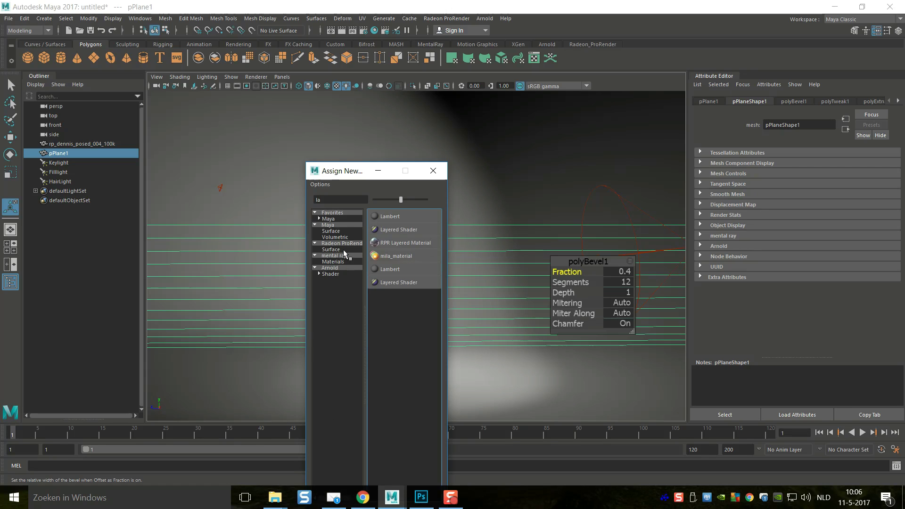
double_click(343, 201)
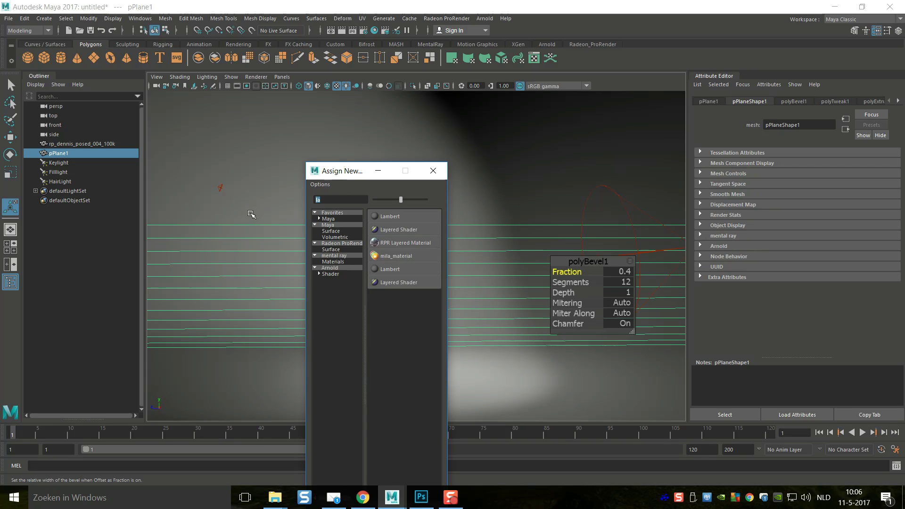
text(bli)
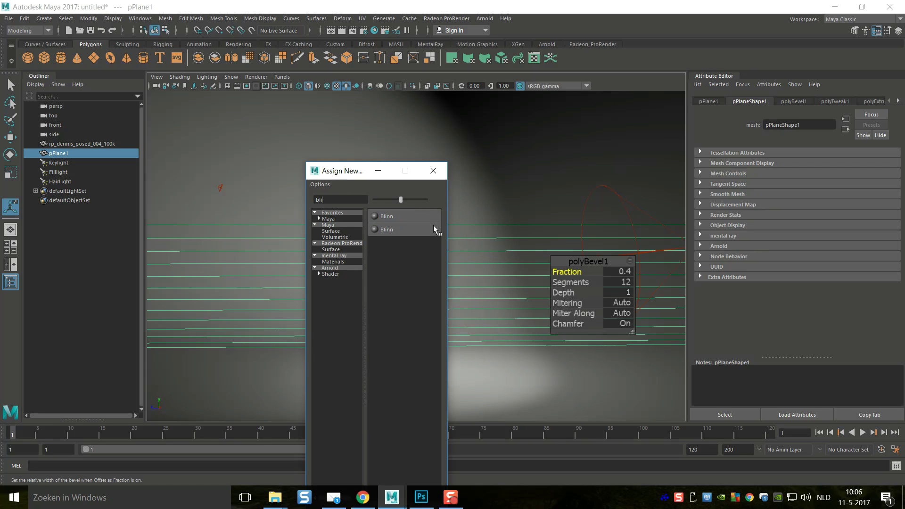
click(404, 218)
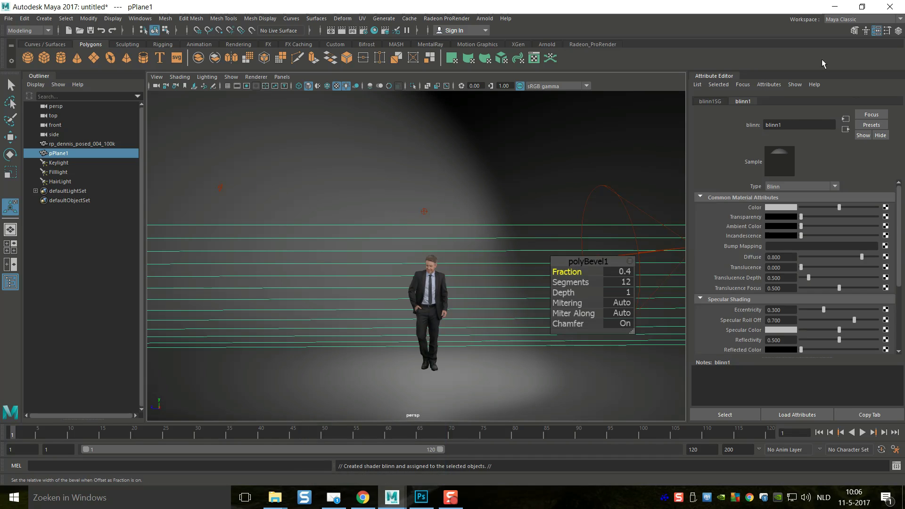
Set blinn1's colour to a dark grey swatch
click(782, 211)
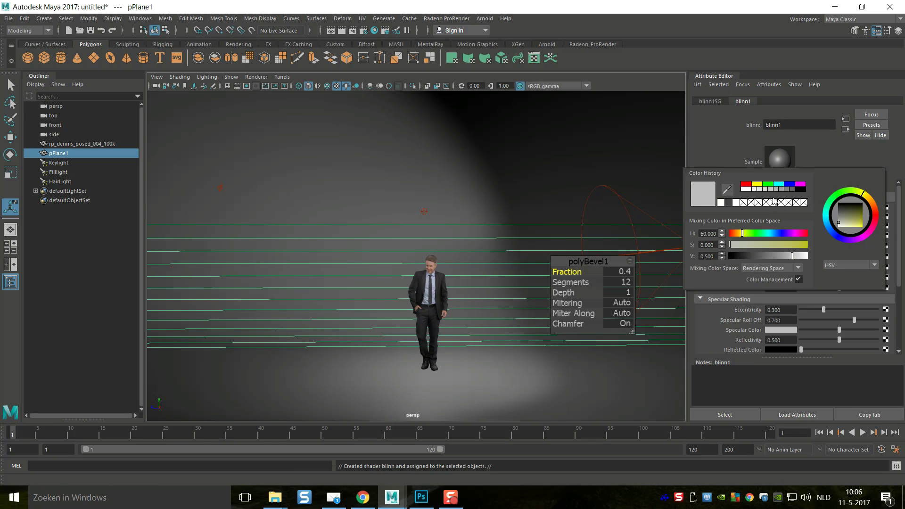
click(795, 189)
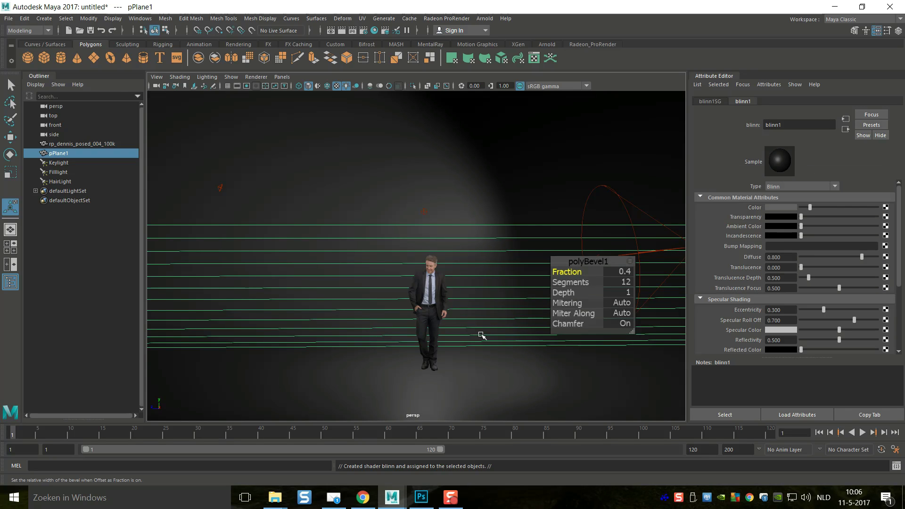
click(157, 78)
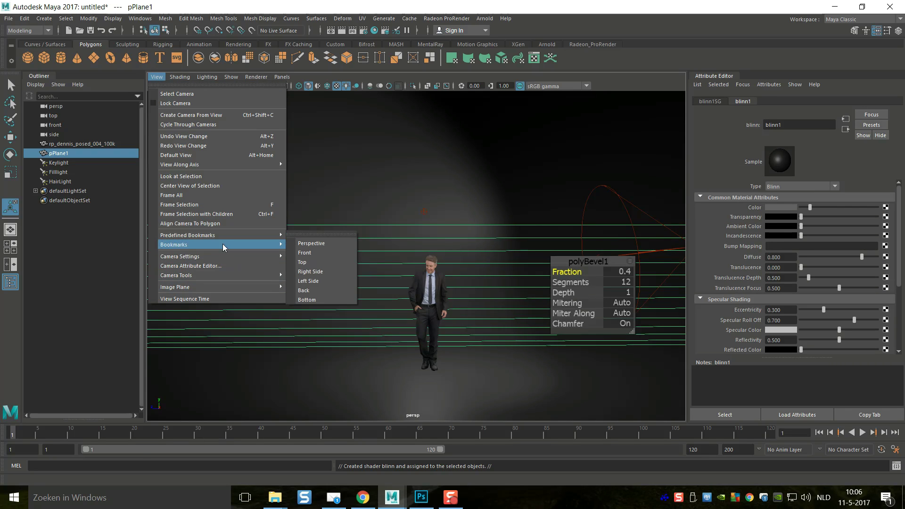
Move the camera to the saved closer bookmark view of the suited man
click(321, 254)
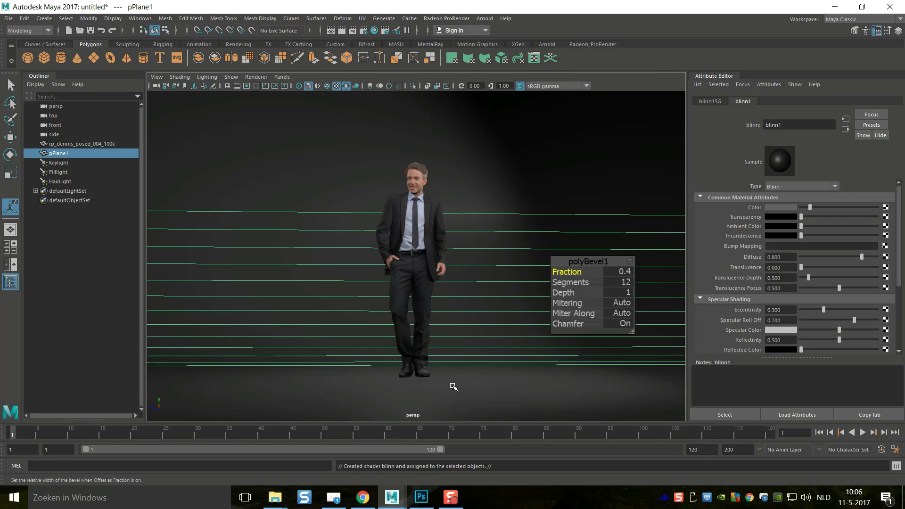
right_click(630, 261)
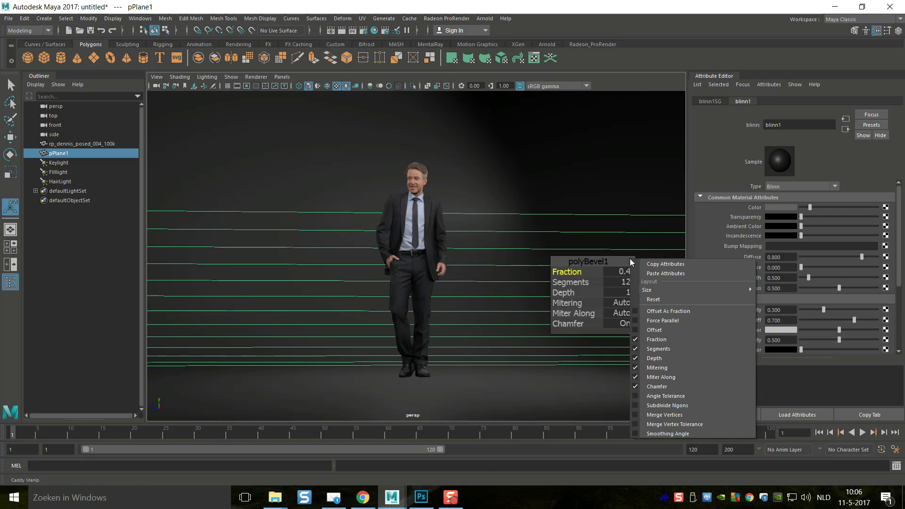